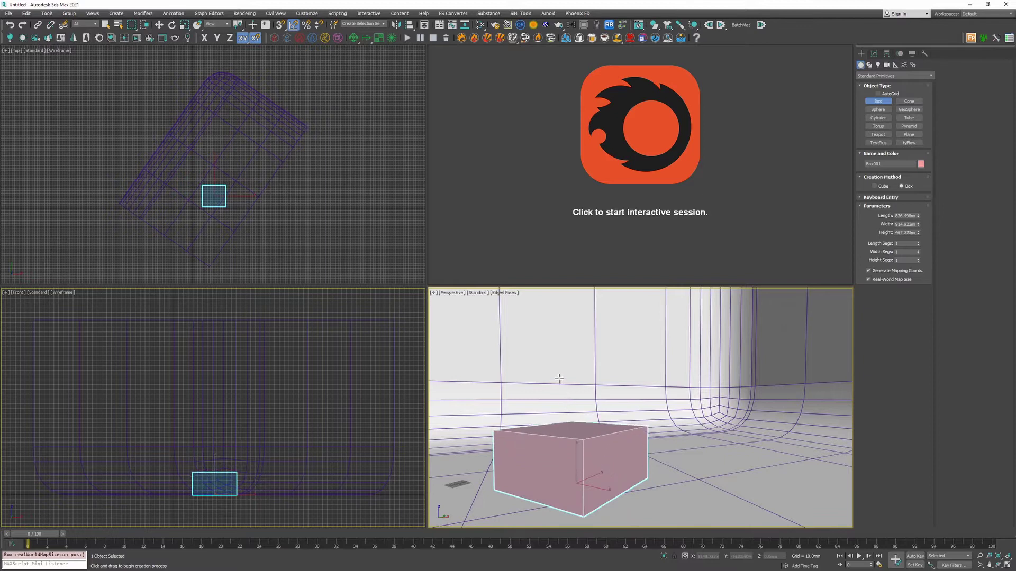
Finish the box in the perspective view and set its length, width and height to 1000 mm each.
{"action": "left_click", "coordinate": [559, 379]}
{"action": "double_click", "coordinate": [908, 215]}
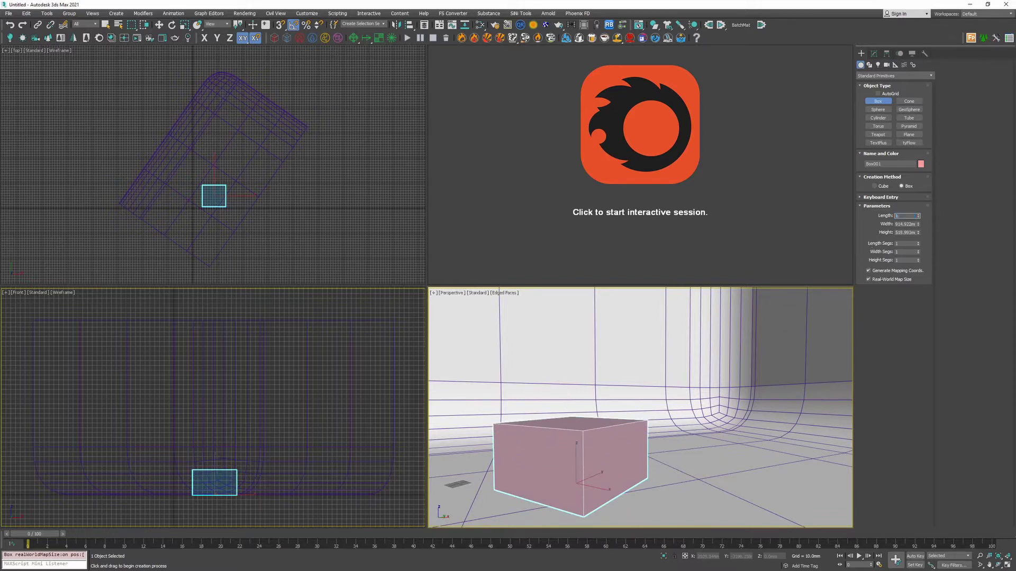
{"action": "type", "text": "1000"}
{"action": "key", "text": "Tab"}
{"action": "type", "text": "1000"}
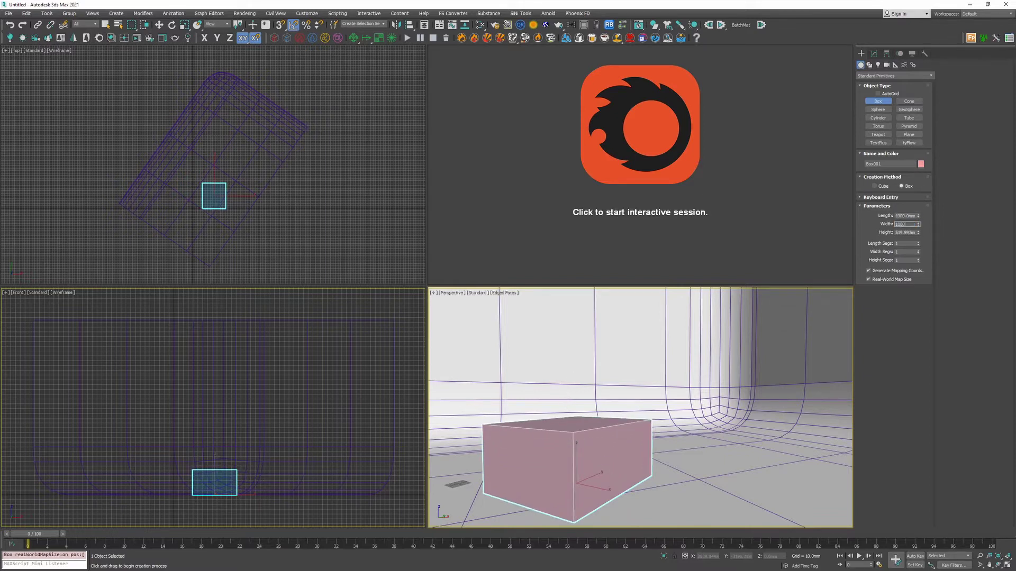
{"action": "key", "text": "Tab"}
{"action": "type", "text": "1000"}
{"action": "key", "text": "Return"}
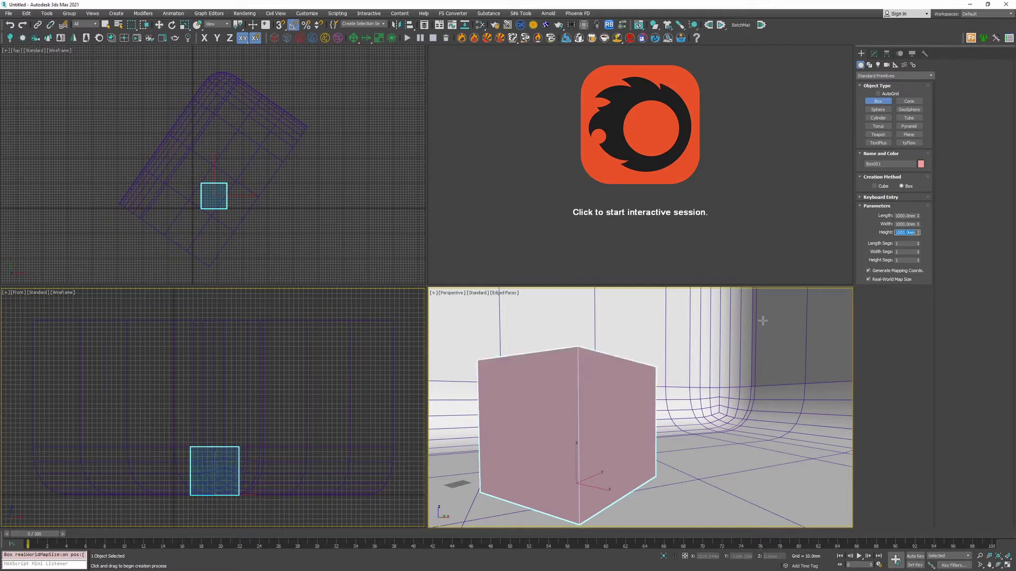
Add an Edit Poly modifier to the box and delete its top polygon.
{"action": "middle_click_drag", "start_coordinate": [601, 417], "coordinate": [632, 422]}
{"action": "key", "text": "alt+w"}
{"action": "middle_click_drag", "start_coordinate": [737, 219], "coordinate": [789, 221]}
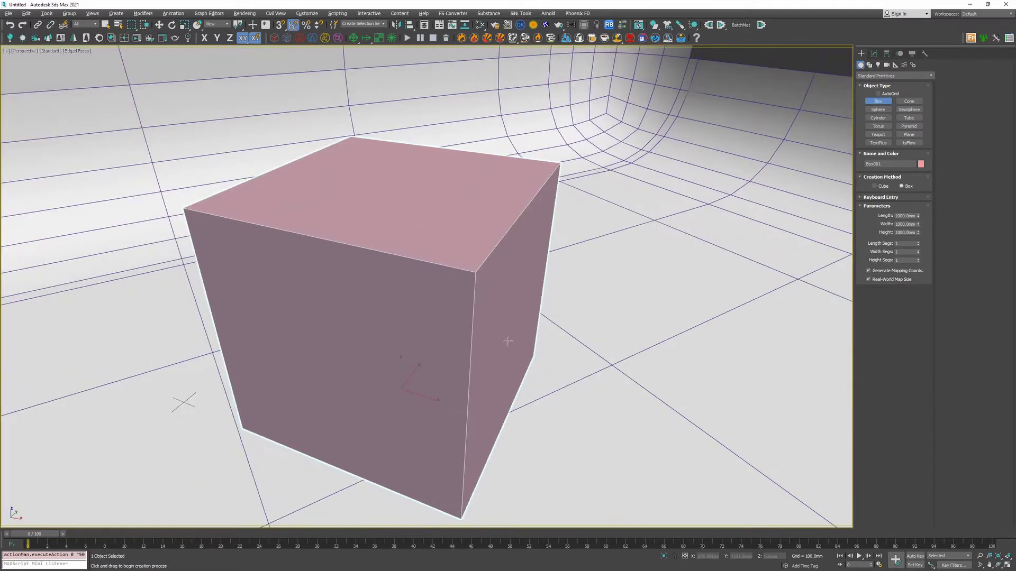
{"action": "middle_click_drag", "start_coordinate": [508, 341], "coordinate": [548, 274], "text": "alt"}
{"action": "left_click", "coordinate": [873, 53]}
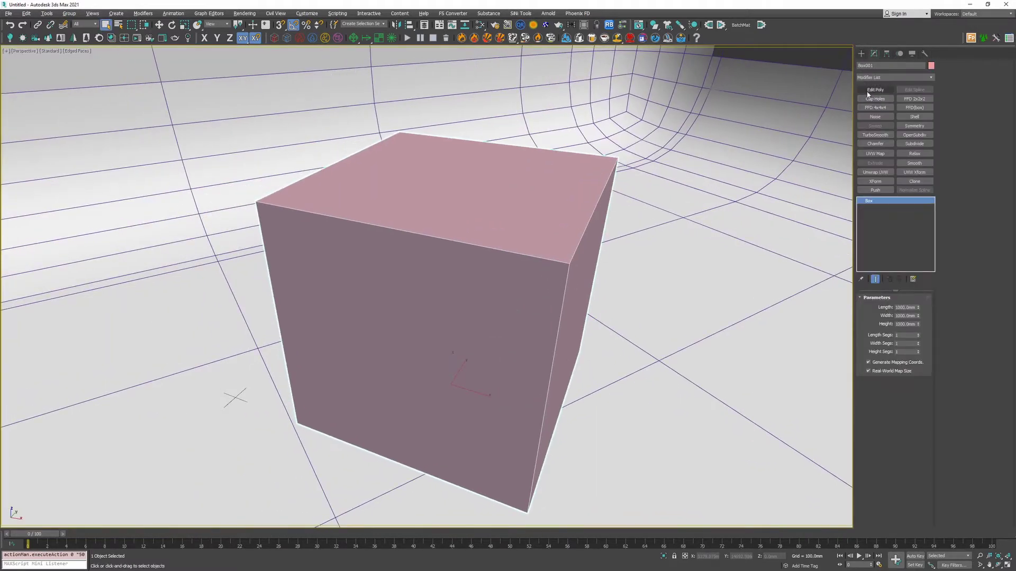
{"action": "left_click", "coordinate": [875, 89]}
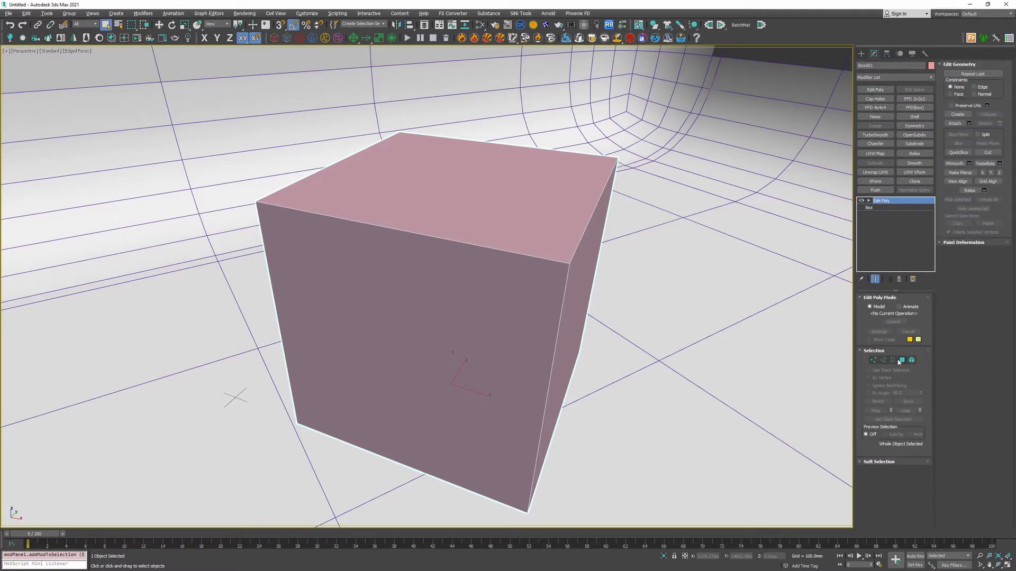
{"action": "left_click", "coordinate": [903, 360]}
{"action": "key", "text": "ctrl+a"}
{"action": "left_click", "coordinate": [560, 214]}
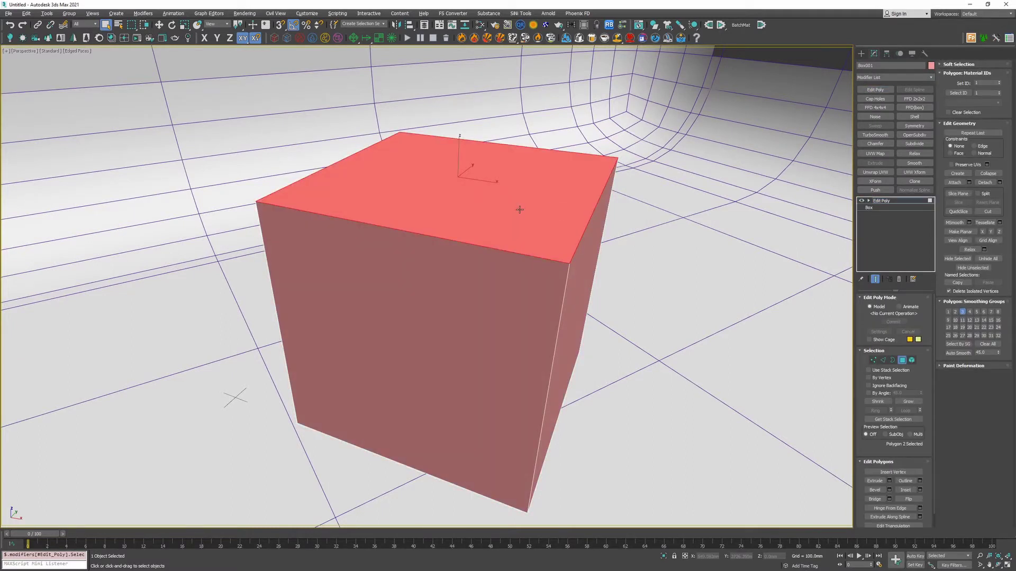
{"action": "key", "text": "Delete"}
{"action": "left_click", "coordinate": [911, 204]}
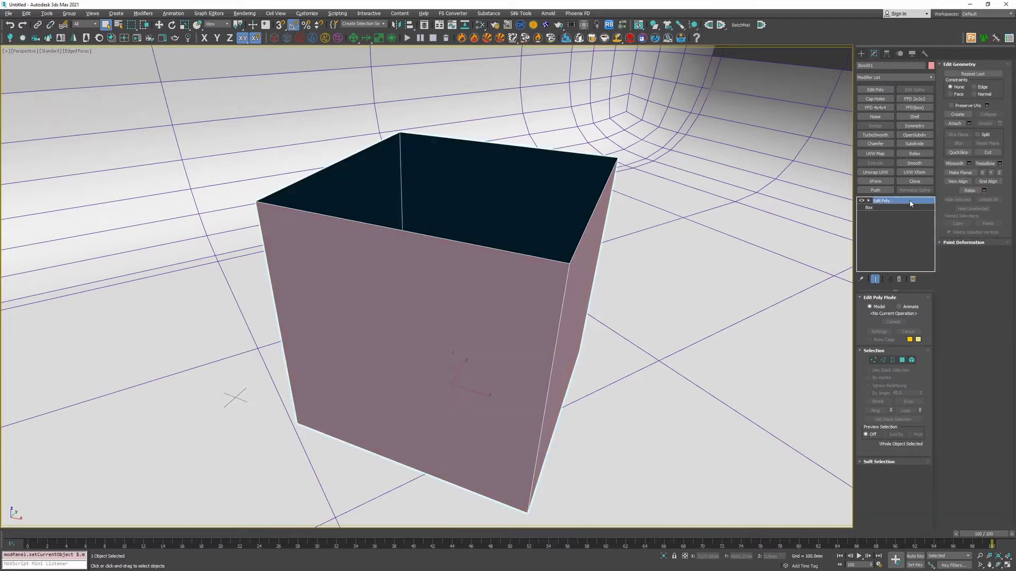
Add a Shell modifier to the open box with an outer amount of 0 mm and an inner amount of 50 mm.
{"action": "left_click", "coordinate": [914, 116]}
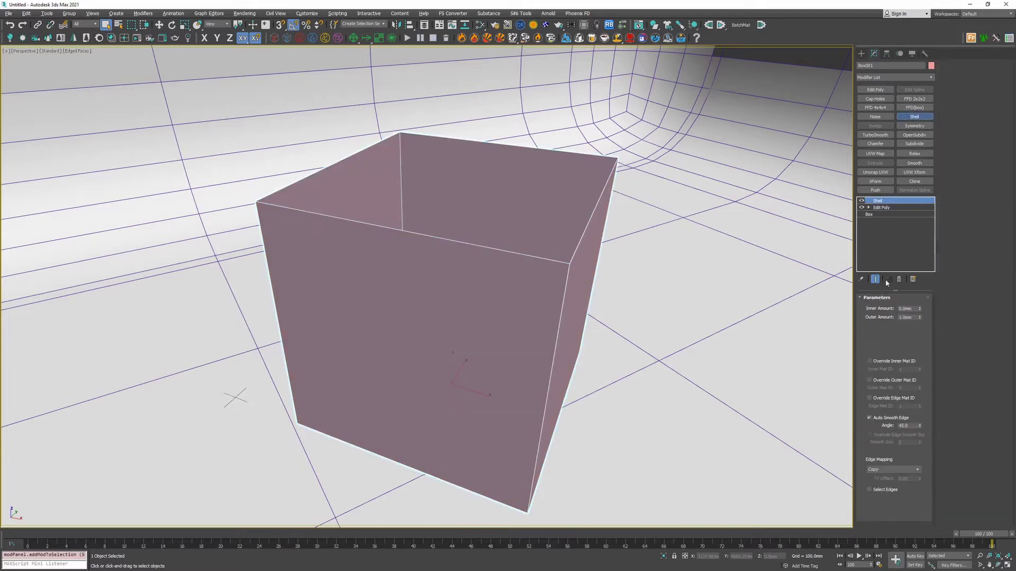
{"action": "double_click", "coordinate": [916, 317]}
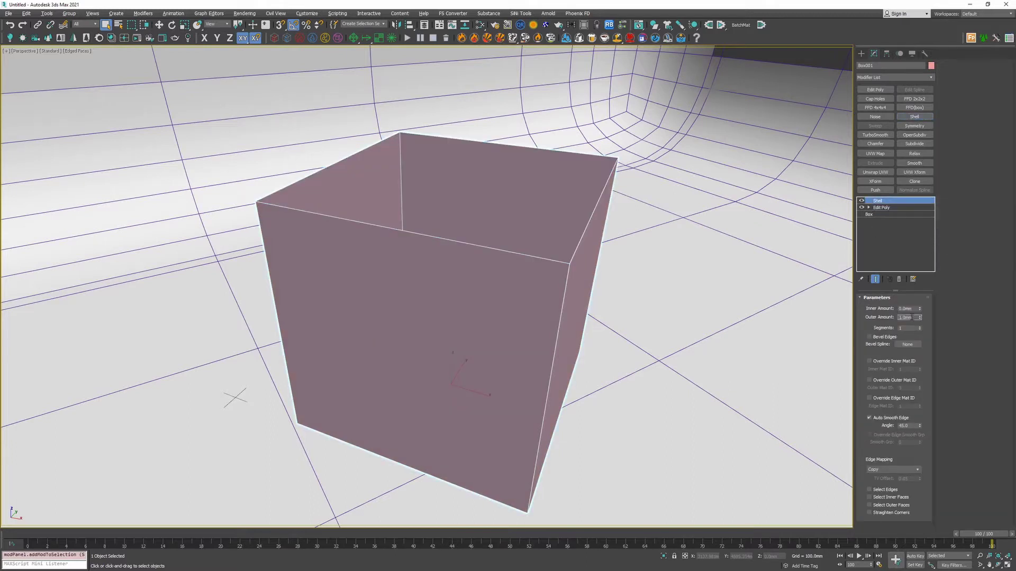
{"action": "key", "text": "Return"}
{"action": "double_click", "coordinate": [906, 309]}
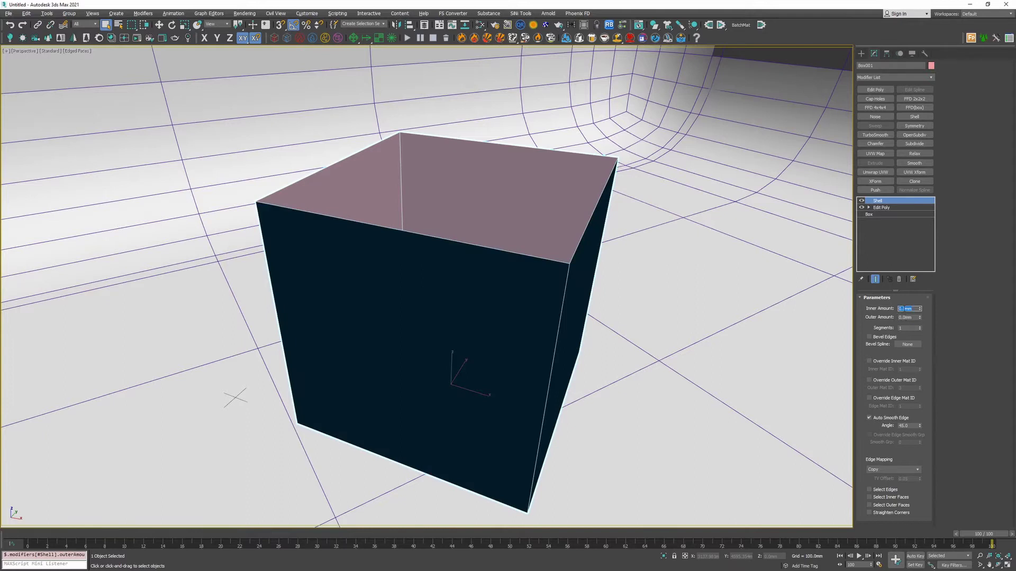
{"action": "type", "text": "50"}
{"action": "key", "text": "Return"}
Create a GeoSphere of about 234 mm radius beside the box and raise it about 1340 mm along Z.
{"action": "middle_click_drag", "start_coordinate": [516, 329], "coordinate": [488, 374], "text": "alt"}
{"action": "left_click", "coordinate": [860, 53]}
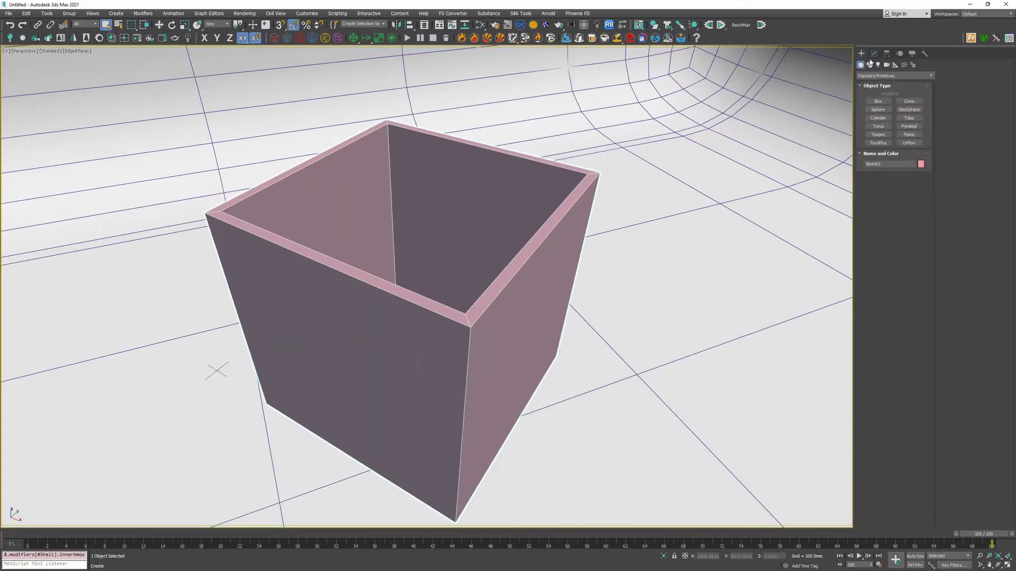
{"action": "left_click", "coordinate": [909, 110]}
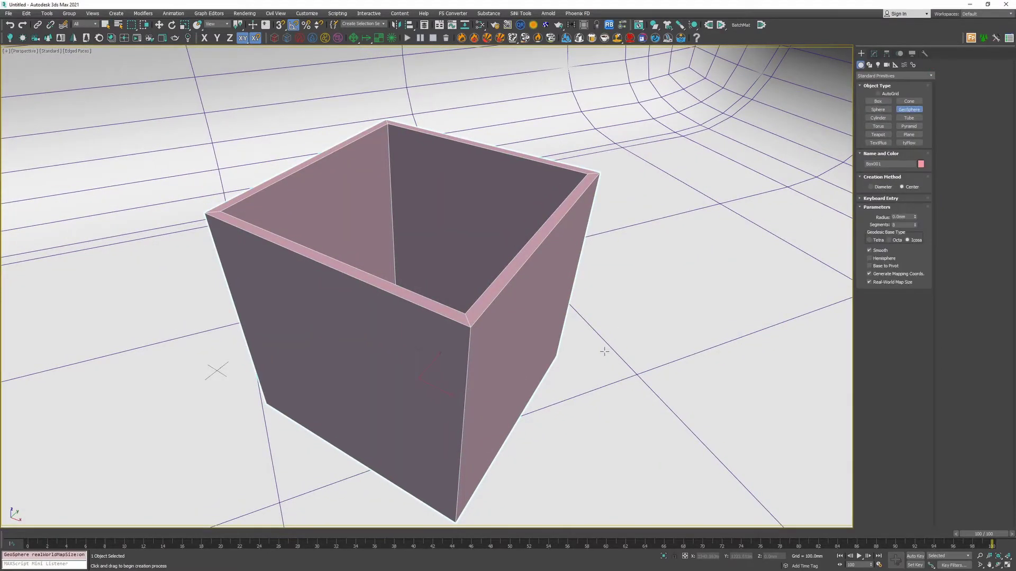
{"action": "left_click_drag", "start_coordinate": [655, 354], "coordinate": [664, 327]}
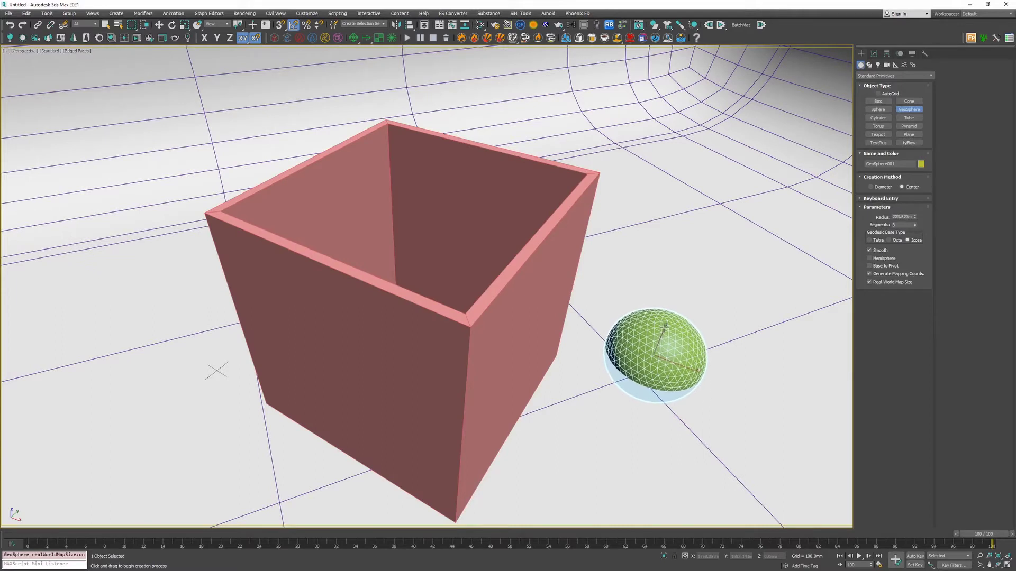
{"action": "key", "text": "w"}
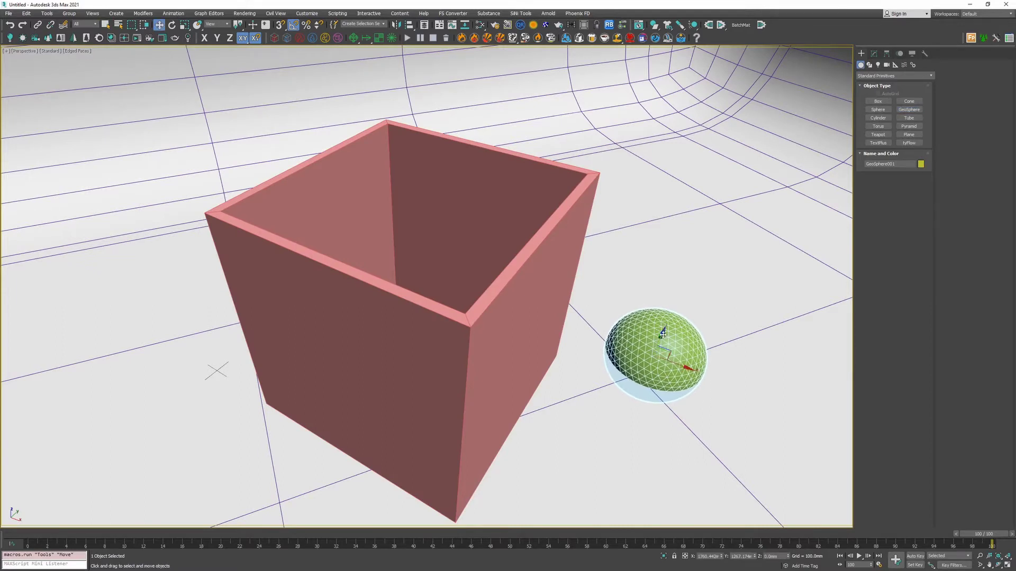
{"action": "middle_click_drag", "start_coordinate": [663, 335], "coordinate": [632, 264], "text": "alt"}
{"action": "left_click_drag", "start_coordinate": [654, 325], "coordinate": [656, 60]}
Convert the sphere to an Editable Poly.
{"action": "middle_click_drag", "start_coordinate": [656, 59], "coordinate": [616, 409], "text": "alt"}
{"action": "middle_click_drag", "start_coordinate": [615, 409], "coordinate": [678, 315], "text": "alt"}
{"action": "left_click", "coordinate": [874, 54]}
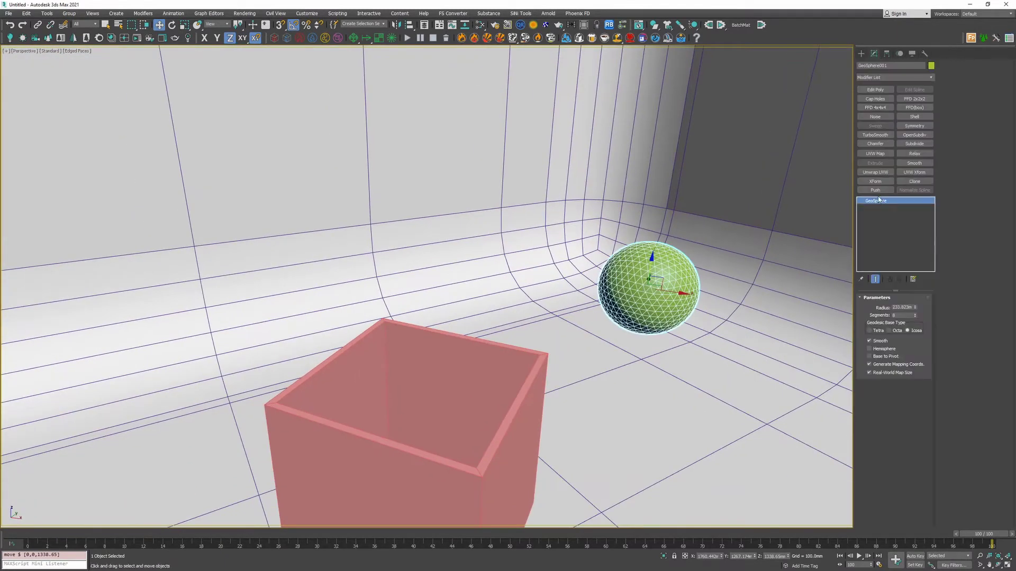
{"action": "right_click", "coordinate": [878, 200]}
{"action": "left_click", "coordinate": [900, 255]}
Add a Dynamo modifier to the sphere.
{"action": "middle_click_drag", "start_coordinate": [646, 280], "coordinate": [643, 265], "text": "alt"}
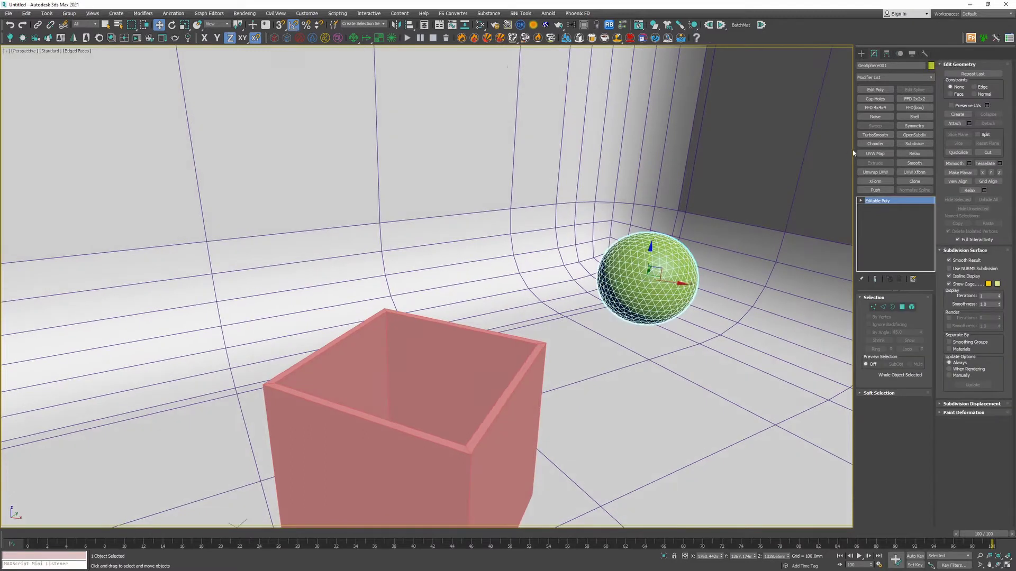
{"action": "left_click", "coordinate": [879, 77]}
{"action": "left_click", "coordinate": [880, 78]}
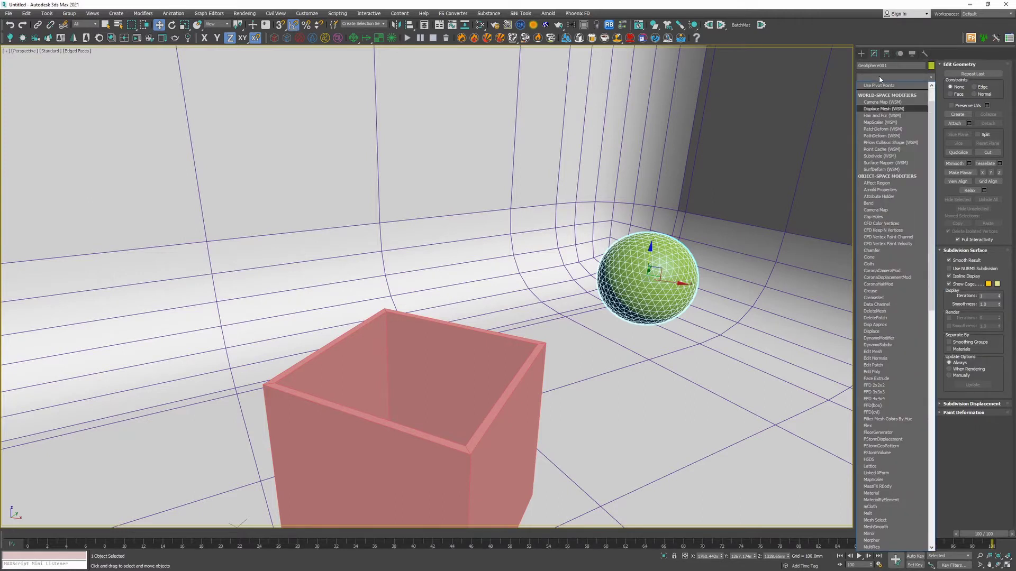
{"action": "key", "text": "m"}
{"action": "key", "text": "d"}
{"action": "key", "text": "y"}
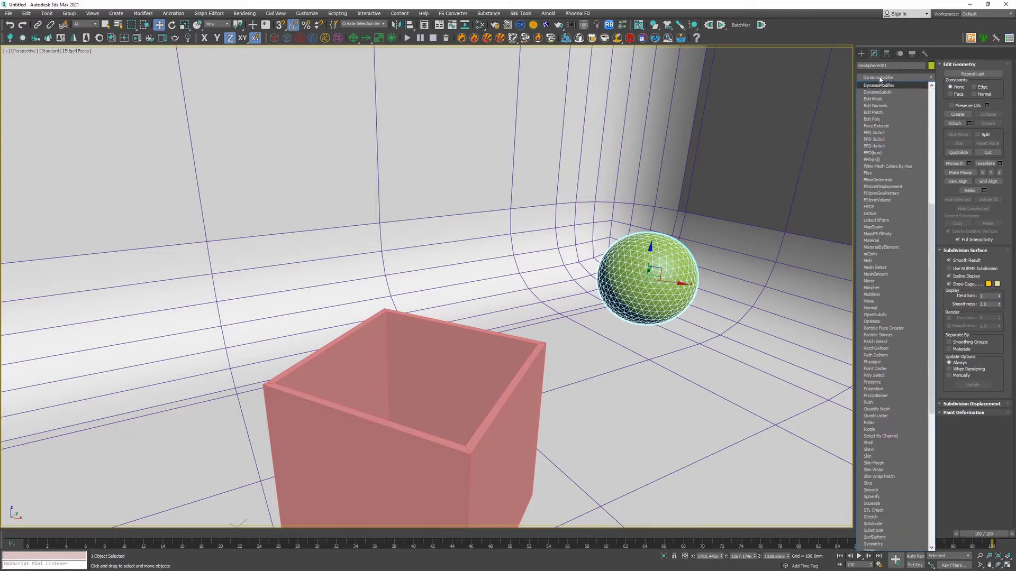
{"action": "key", "text": "Return"}
Run the interactive Dynamo simulation on the sphere, pull the deflated cloth around the floor, and stop and reset the simulation.
{"action": "middle_click_drag", "start_coordinate": [670, 335], "coordinate": [626, 308]}
{"action": "left_click", "coordinate": [877, 318]}
{"action": "left_click", "coordinate": [876, 315]}
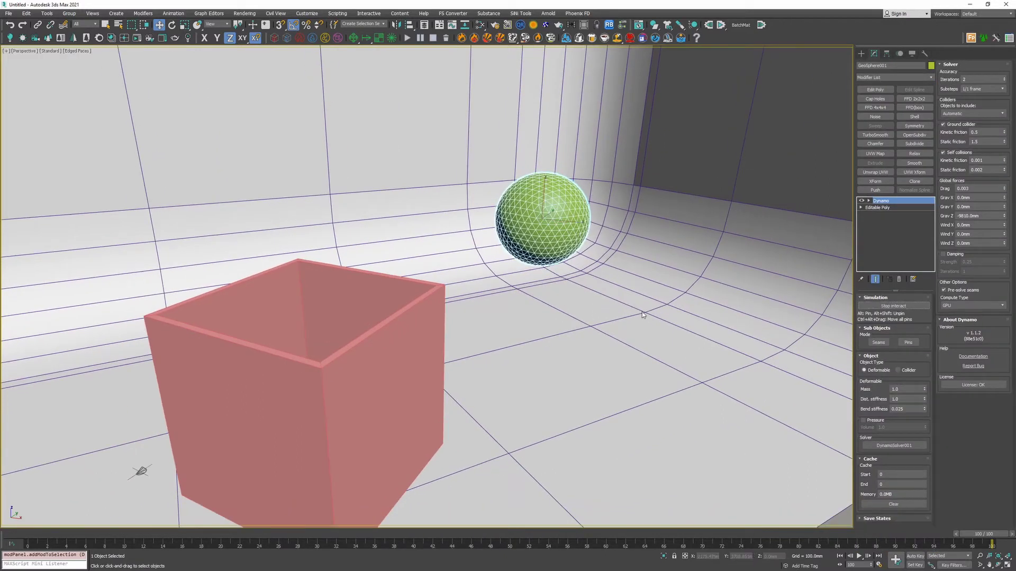
{"action": "middle_click_drag", "start_coordinate": [641, 311], "coordinate": [569, 350]}
{"action": "scroll", "coordinate": [549, 428], "scroll_direction": "up", "scroll_amount": 5}
{"action": "scroll", "coordinate": [550, 427], "scroll_direction": "up", "scroll_amount": 2}
{"action": "middle_click_drag", "start_coordinate": [550, 427], "coordinate": [571, 427], "text": "alt"}
{"action": "scroll", "coordinate": [571, 426], "scroll_direction": "down", "scroll_amount": 6}
{"action": "mouse_move", "coordinate": [564, 377]}
{"action": "left_mouse_down"}
{"action": "mouse_move", "coordinate": [728, 424]}
{"action": "mouse_move", "coordinate": [635, 381]}
{"action": "mouse_move", "coordinate": [667, 307]}
{"action": "mouse_move", "coordinate": [595, 371]}
{"action": "mouse_move", "coordinate": [497, 402]}
{"action": "mouse_move", "coordinate": [458, 366]}
{"action": "mouse_move", "coordinate": [666, 410]}
{"action": "mouse_move", "coordinate": [688, 402]}
{"action": "mouse_move", "coordinate": [633, 227]}
{"action": "mouse_move", "coordinate": [640, 451]}
{"action": "mouse_move", "coordinate": [635, 350]}
{"action": "mouse_move", "coordinate": [688, 312]}
{"action": "left_mouse_up"}
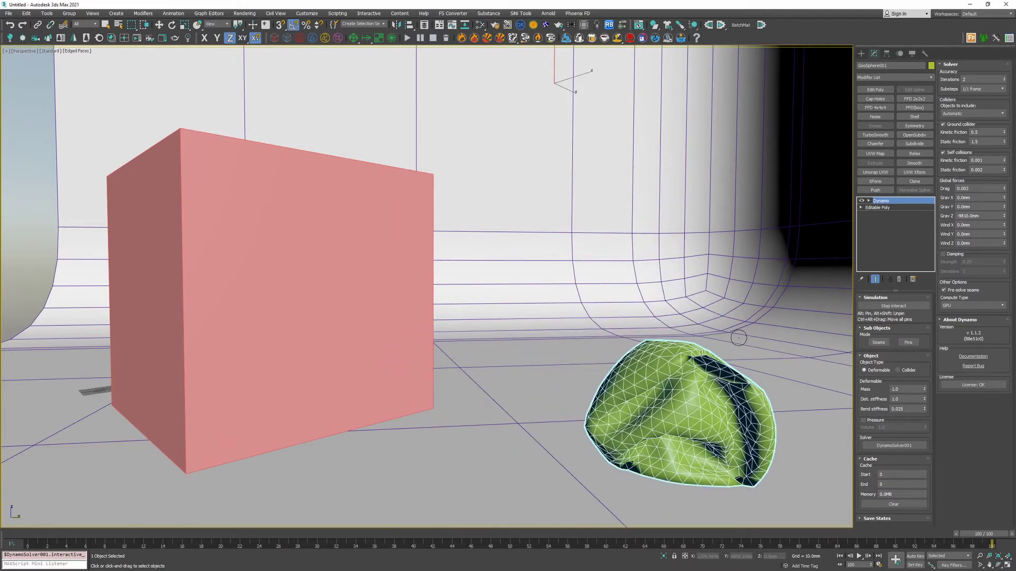
{"action": "left_click", "coordinate": [885, 307]}
{"action": "middle_click_drag", "start_coordinate": [544, 418], "coordinate": [544, 404]}
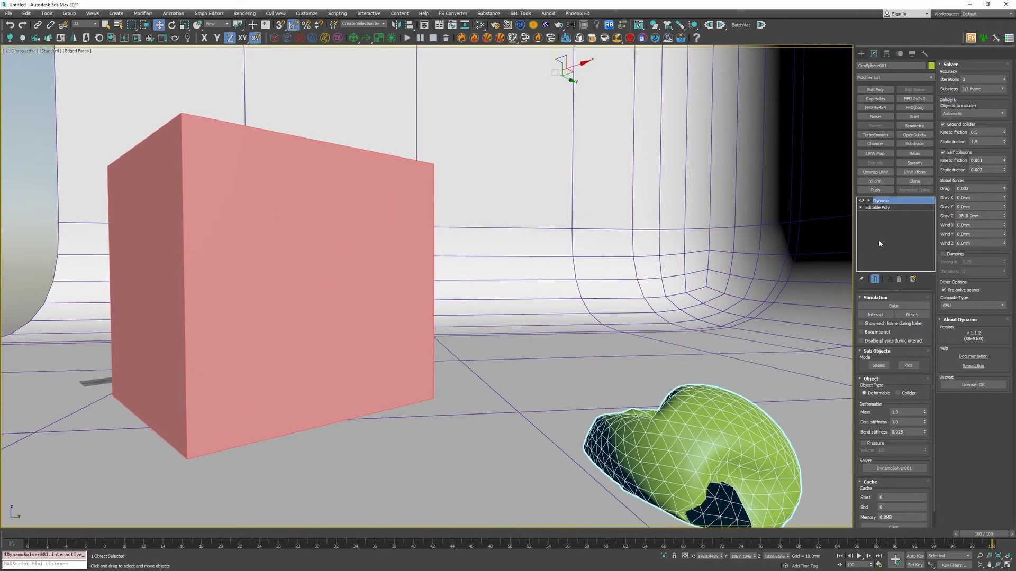
{"action": "left_click", "coordinate": [912, 315]}
Select the sphere's whole mesh at element level in its Editable Poly, and remove the Dynamo modifier from the stack.
{"action": "key", "text": "z"}
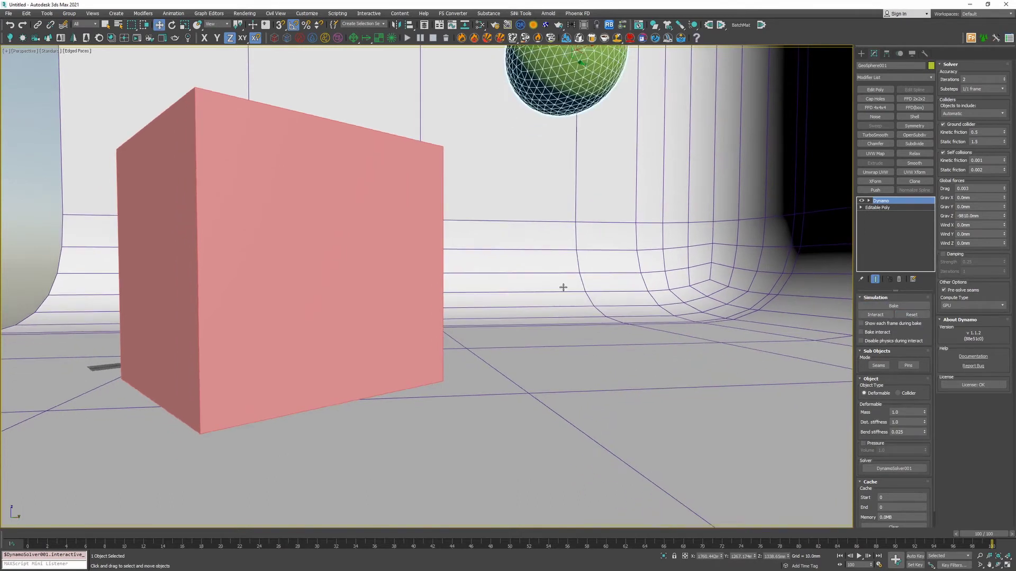
{"action": "left_click", "coordinate": [889, 207]}
{"action": "scroll", "coordinate": [527, 240], "scroll_direction": "down", "scroll_amount": 5}
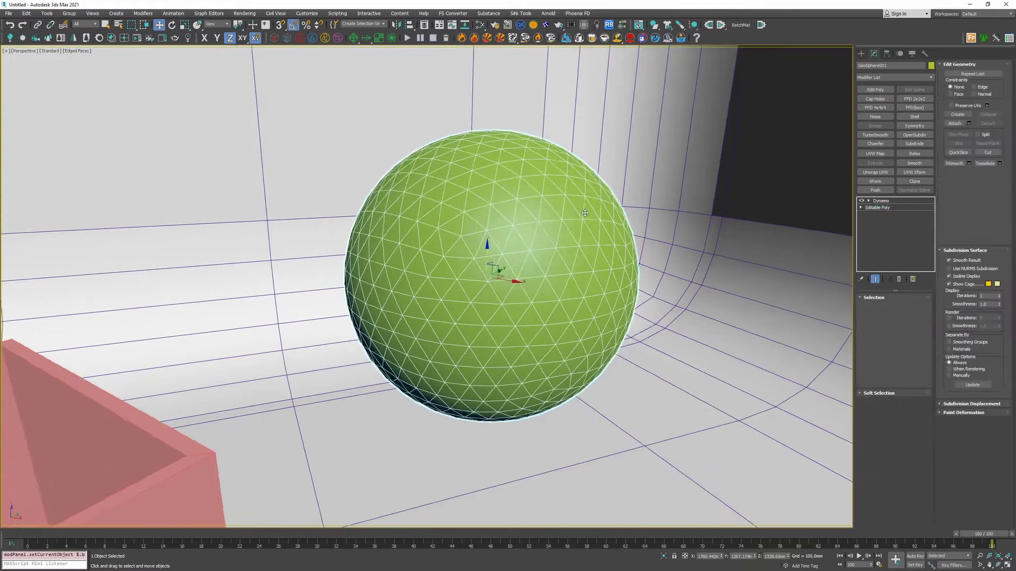
{"action": "key", "text": "4"}
{"action": "key", "text": "ctrl+a"}
{"action": "middle_click_drag", "start_coordinate": [551, 244], "coordinate": [470, 365], "text": "alt"}
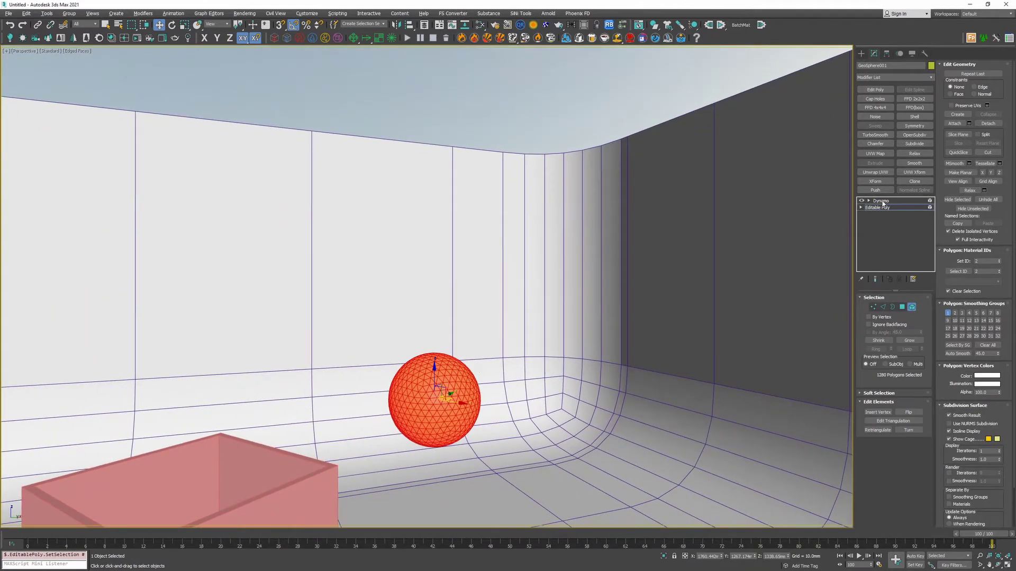
{"action": "left_click", "coordinate": [882, 202]}
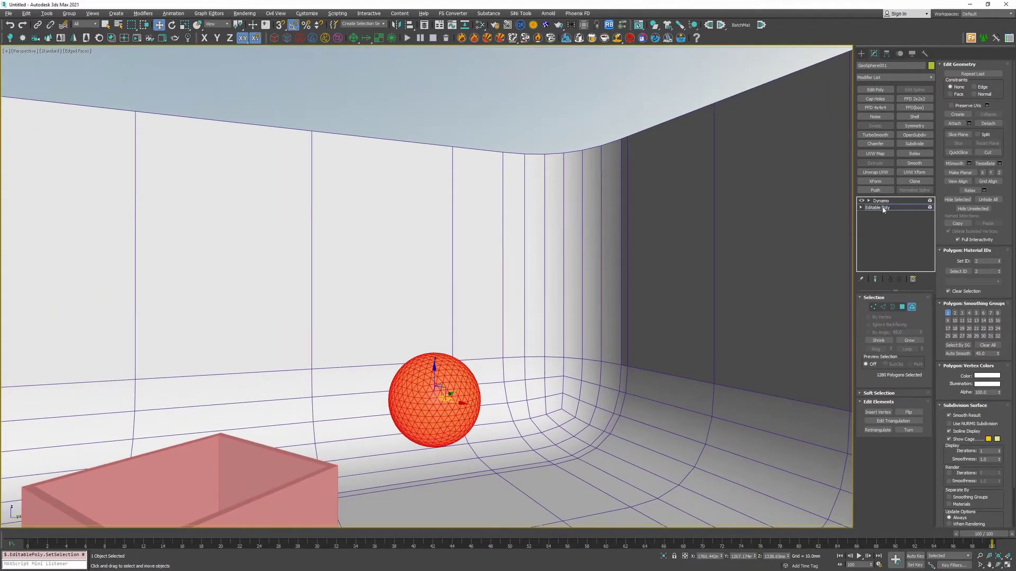
{"action": "left_click", "coordinate": [900, 279]}
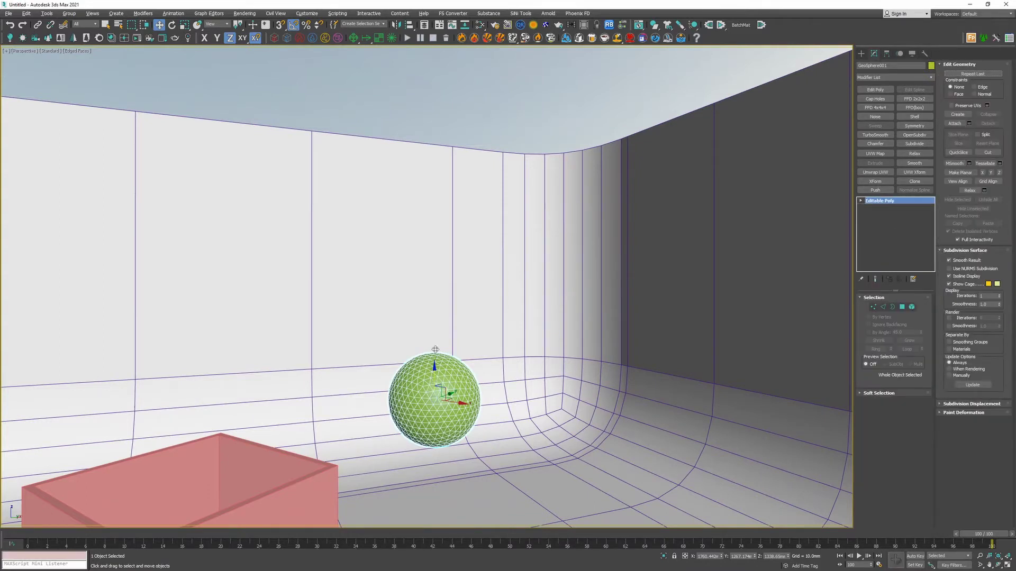
Clone the sphere straight upward as 35 independent copies to form a vertical column without overlaps.
{"action": "mouse_move", "coordinate": [439, 394]}
{"action": "left_mouse_down", "text": "shift"}
{"action": "mouse_move", "coordinate": [444, 299]}
{"action": "mouse_move", "coordinate": [482, 297]}
{"action": "mouse_move", "coordinate": [431, 283]}
{"action": "left_mouse_up", "text": "shift"}
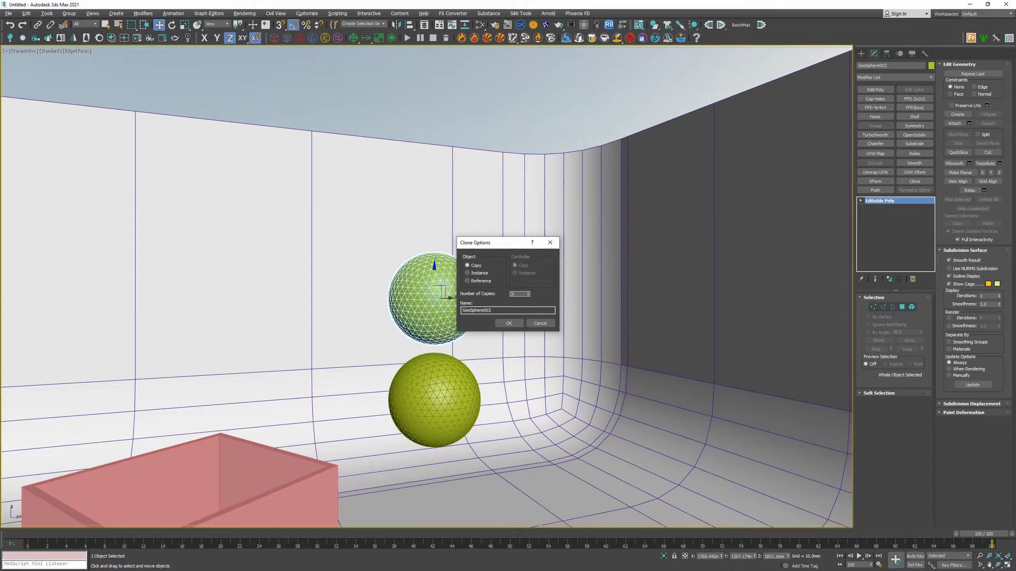
{"action": "left_click", "coordinate": [508, 323]}
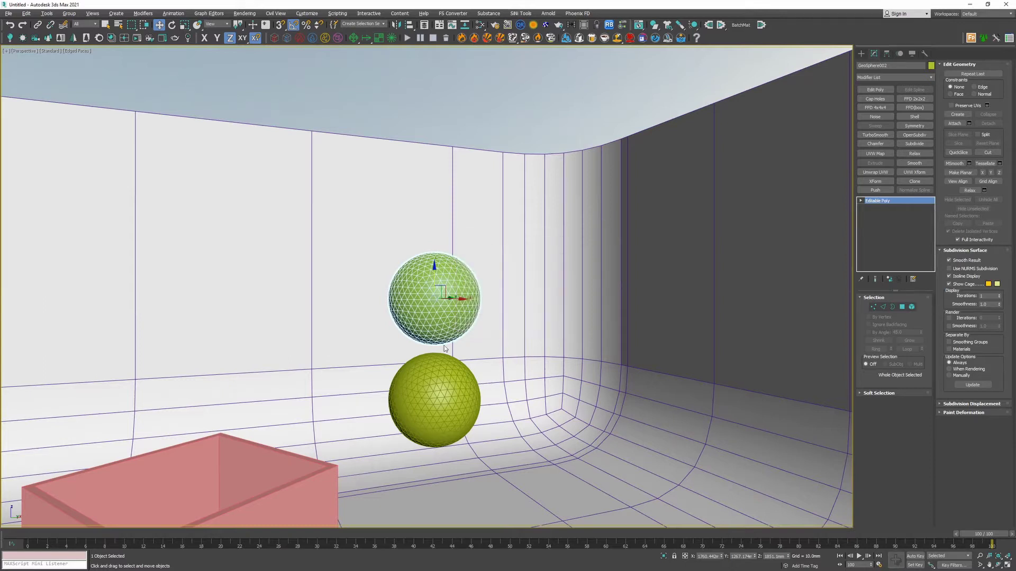
{"action": "scroll", "coordinate": [458, 333], "scroll_direction": "down", "scroll_amount": 10}
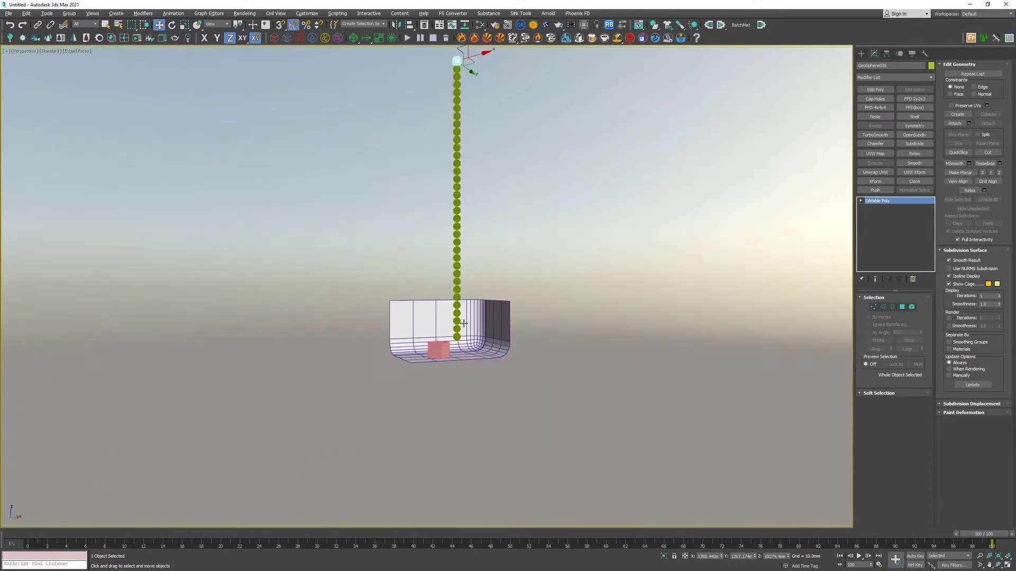
{"action": "scroll", "coordinate": [461, 328], "scroll_direction": "up", "scroll_amount": 8}
{"action": "scroll", "coordinate": [461, 328], "scroll_direction": "up", "scroll_amount": 3}
{"action": "scroll", "coordinate": [461, 328], "scroll_direction": "down", "scroll_amount": 8}
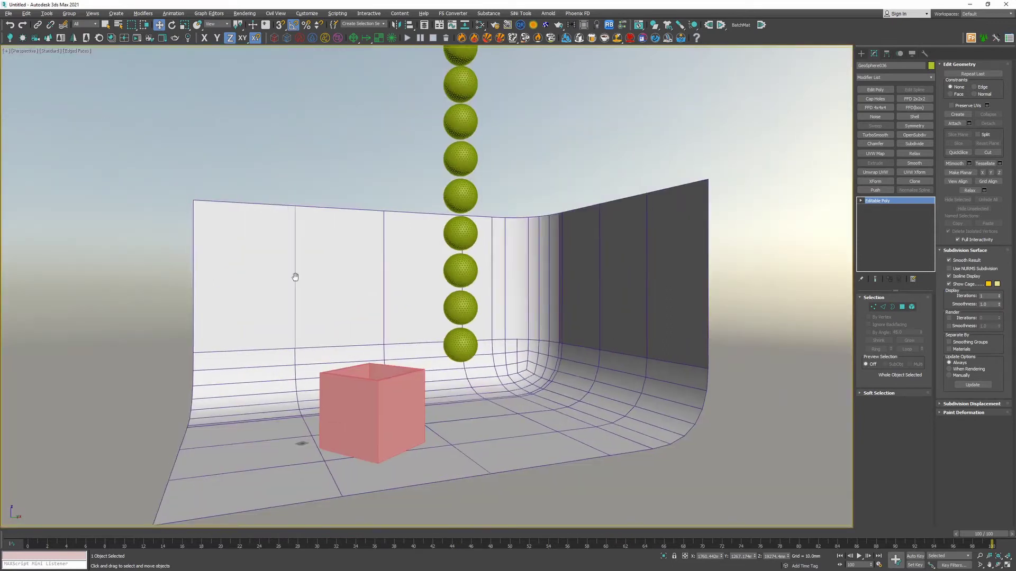
Select every sphere in the column from the Top view, leaving the backdrop plane out of the selection.
{"action": "key", "text": "alt+w"}
{"action": "middle_click_drag", "start_coordinate": [251, 193], "coordinate": [277, 176]}
{"action": "scroll", "coordinate": [281, 164], "scroll_direction": "up", "scroll_amount": 8}
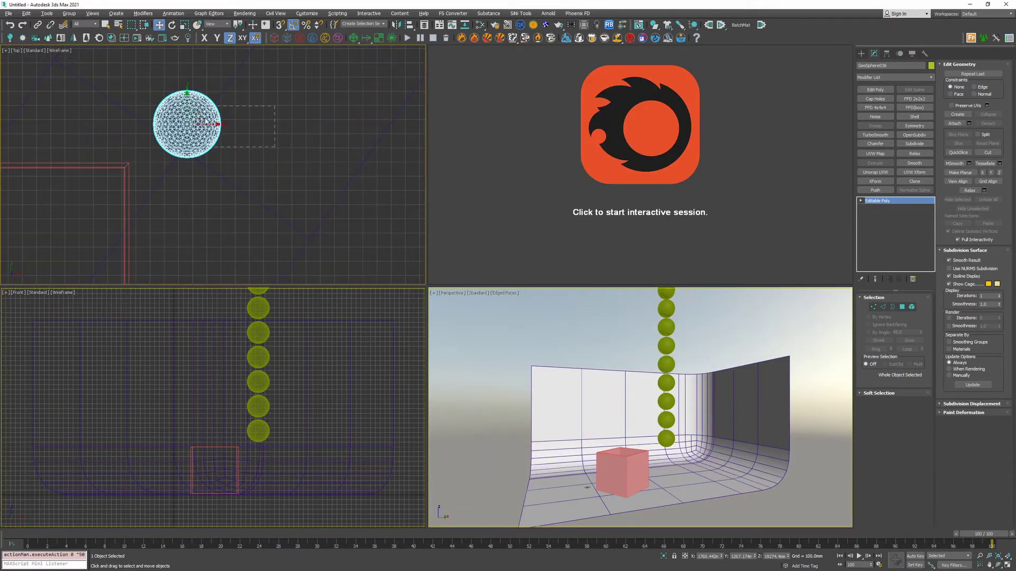
{"action": "left_click_drag", "start_coordinate": [242, 138], "coordinate": [159, 105]}
{"action": "left_click_drag", "start_coordinate": [276, 228], "coordinate": [317, 175], "text": "alt"}
{"action": "scroll", "coordinate": [819, 297], "scroll_direction": "down", "scroll_amount": 3}
Collapse the selected spheres into a single mesh object with the Collapse utility.
{"action": "left_click", "coordinate": [924, 53]}
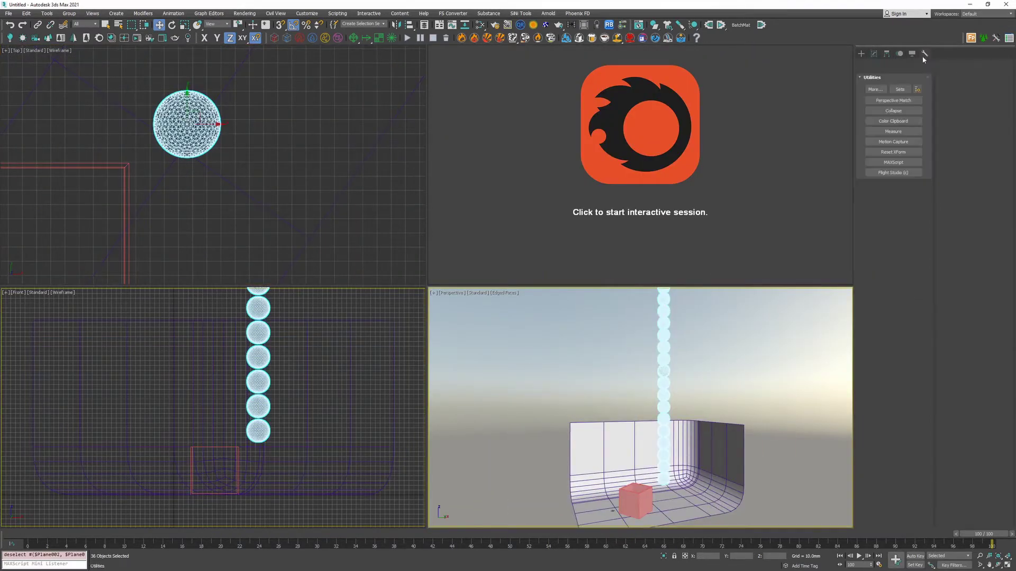
{"action": "left_click", "coordinate": [880, 112]}
{"action": "left_click", "coordinate": [895, 212]}
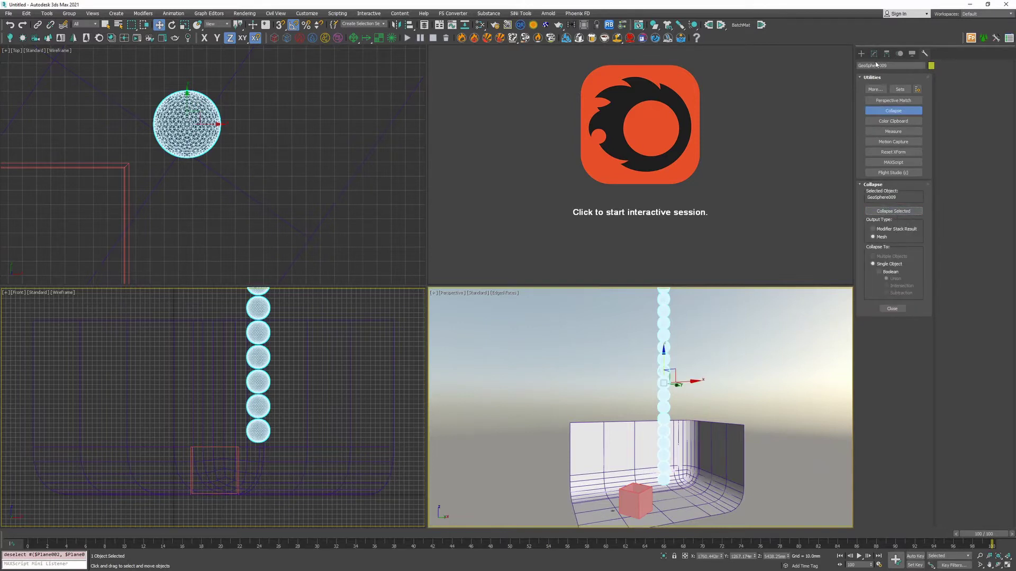
{"action": "left_click", "coordinate": [874, 54]}
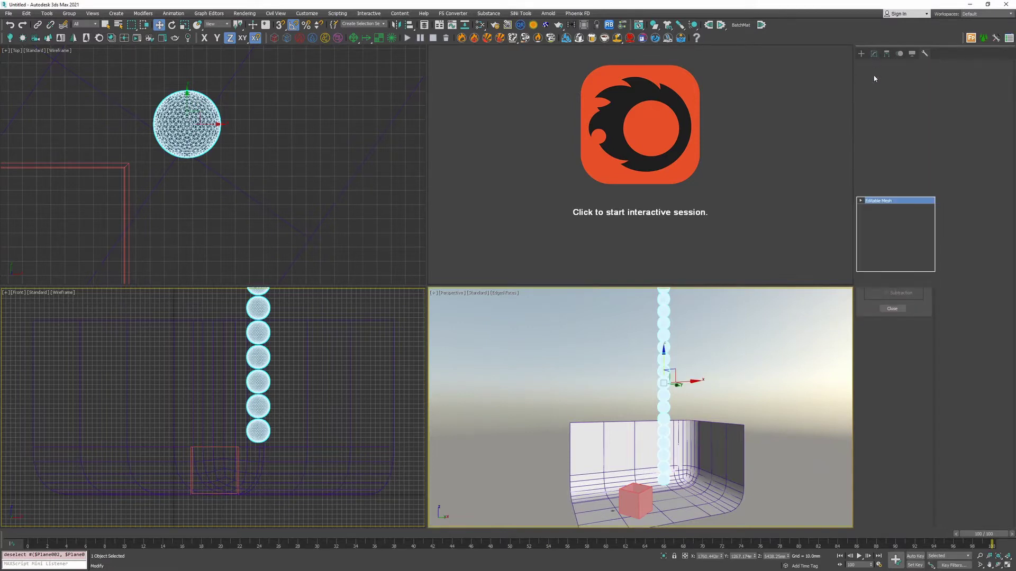
Convert the collapsed sphere mesh to Editable Poly and add a Dynamo modifier to it.
{"action": "right_click", "coordinate": [881, 200]}
{"action": "left_click", "coordinate": [906, 260]}
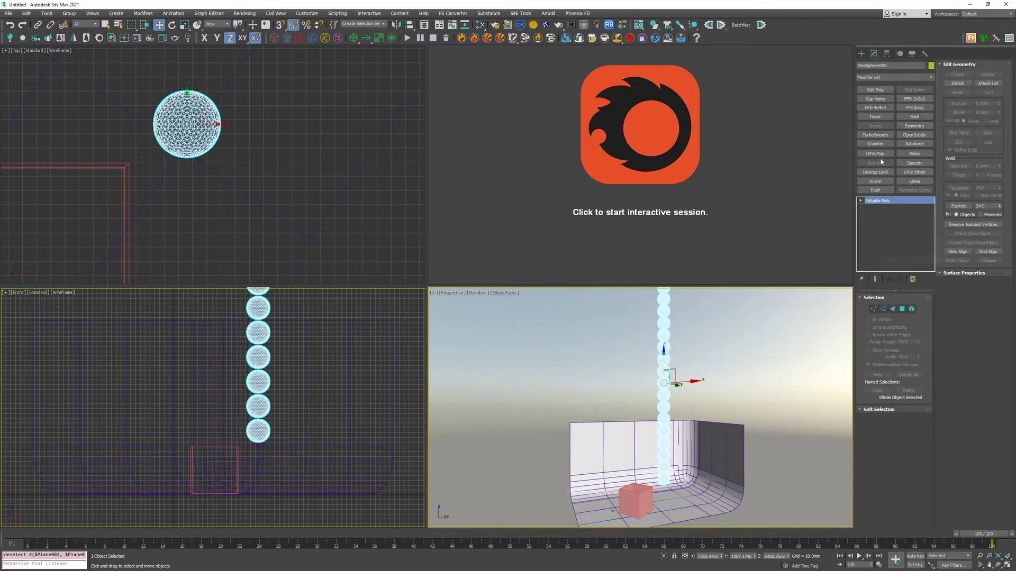
{"action": "left_click", "coordinate": [884, 78]}
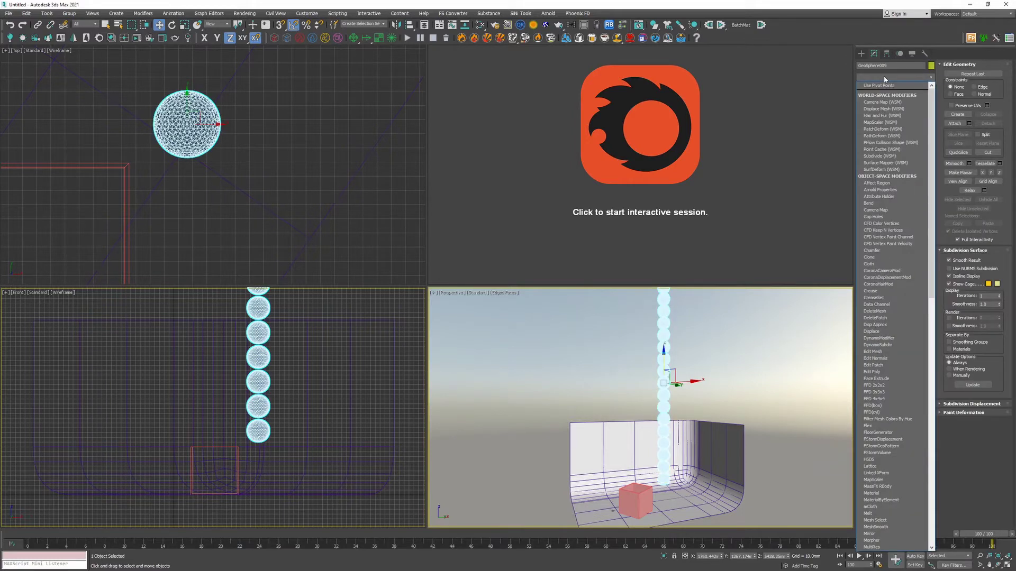
{"action": "type", "text": "dy"}
{"action": "key", "text": "Return"}
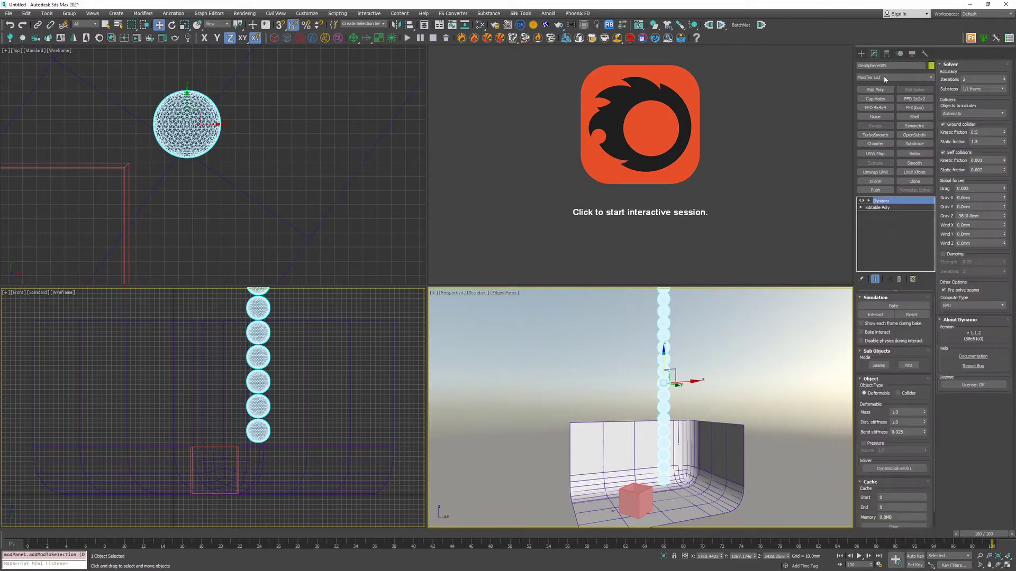
Move the sphere column horizontally in the Top view so it stands centred above the open box.
{"action": "middle_click_drag", "start_coordinate": [630, 448], "coordinate": [649, 403]}
{"action": "middle_click_drag", "start_coordinate": [287, 178], "coordinate": [343, 143]}
{"action": "scroll", "coordinate": [340, 140], "scroll_direction": "down", "scroll_amount": 3}
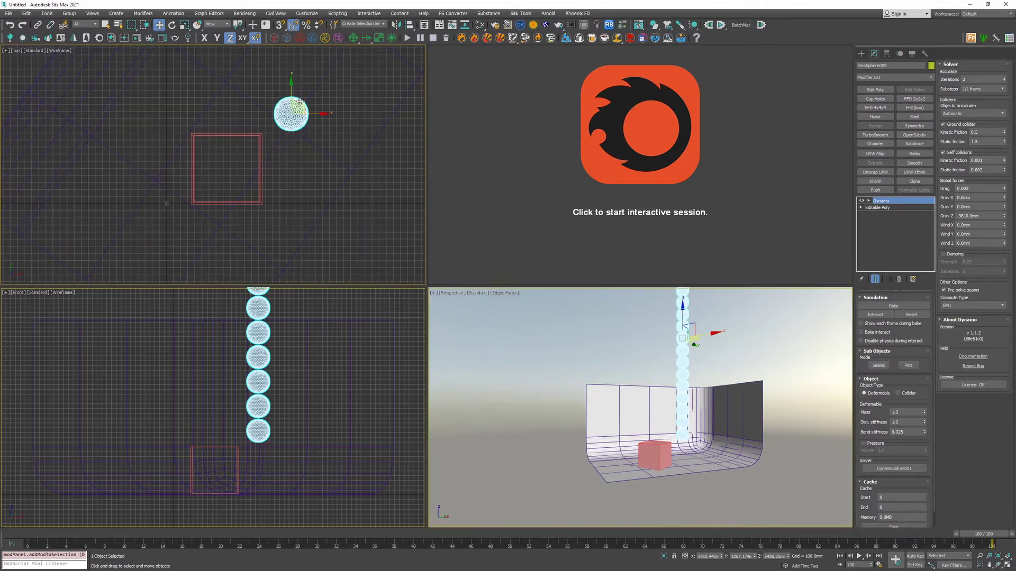
{"action": "left_click_drag", "start_coordinate": [299, 101], "coordinate": [216, 167]}
{"action": "scroll", "coordinate": [683, 468], "scroll_direction": "up", "scroll_amount": 6}
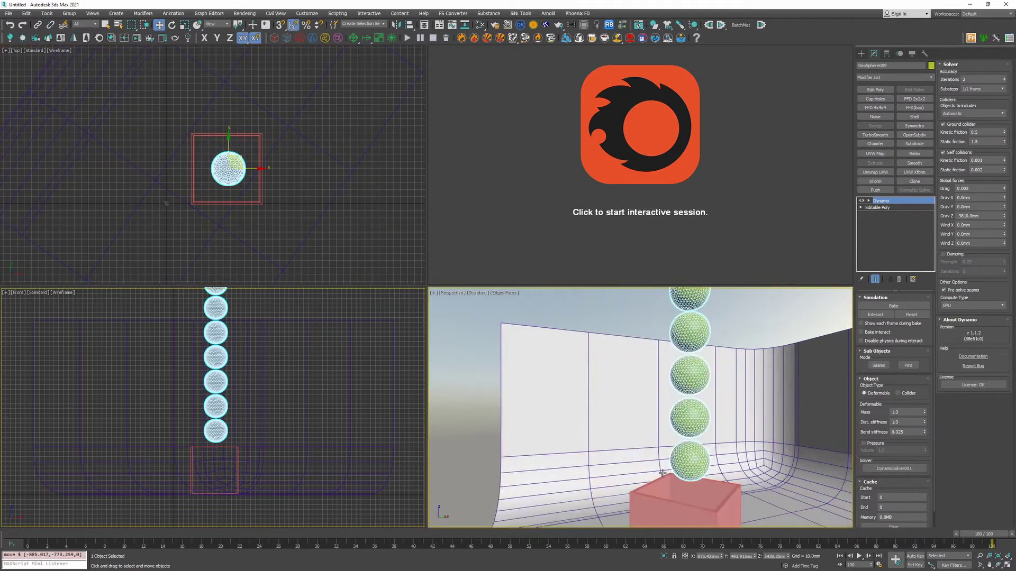
{"action": "scroll", "coordinate": [683, 468], "scroll_direction": "down", "scroll_amount": 2}
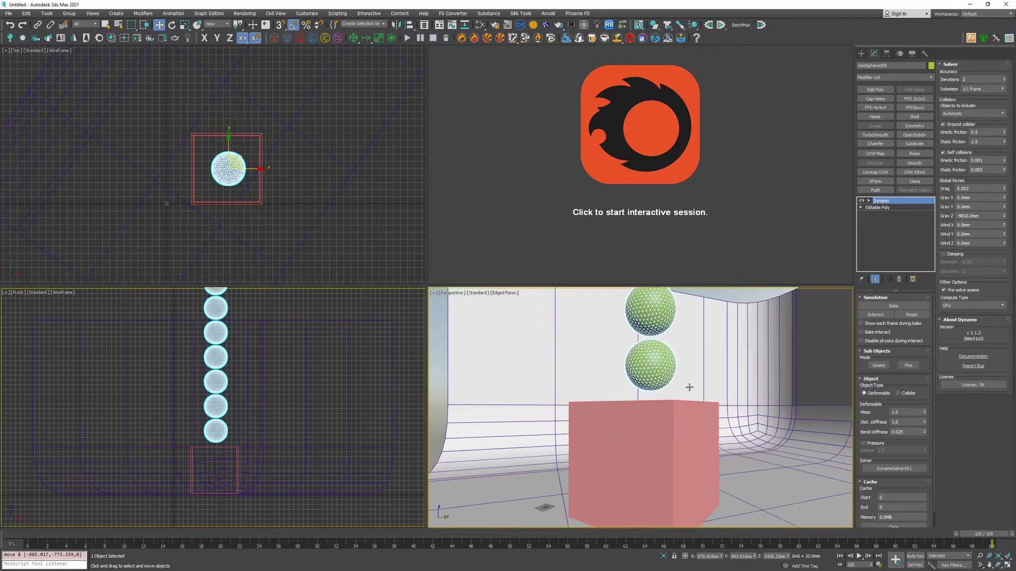
{"action": "middle_click_drag", "start_coordinate": [690, 387], "coordinate": [687, 400]}
Test-run the interactive Dynamo simulation with the spheres falling into the box, stop it, and reset the mesh.
{"action": "left_click", "coordinate": [876, 315]}
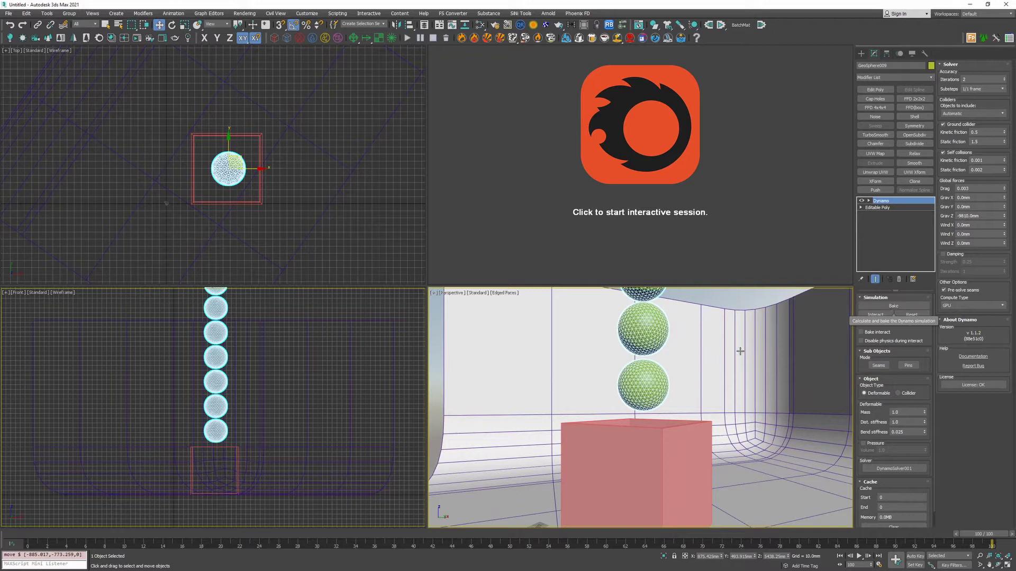
{"action": "left_click", "coordinate": [636, 468]}
{"action": "middle_click_drag", "start_coordinate": [636, 468], "coordinate": [659, 489], "text": "alt"}
{"action": "left_click", "coordinate": [659, 332]}
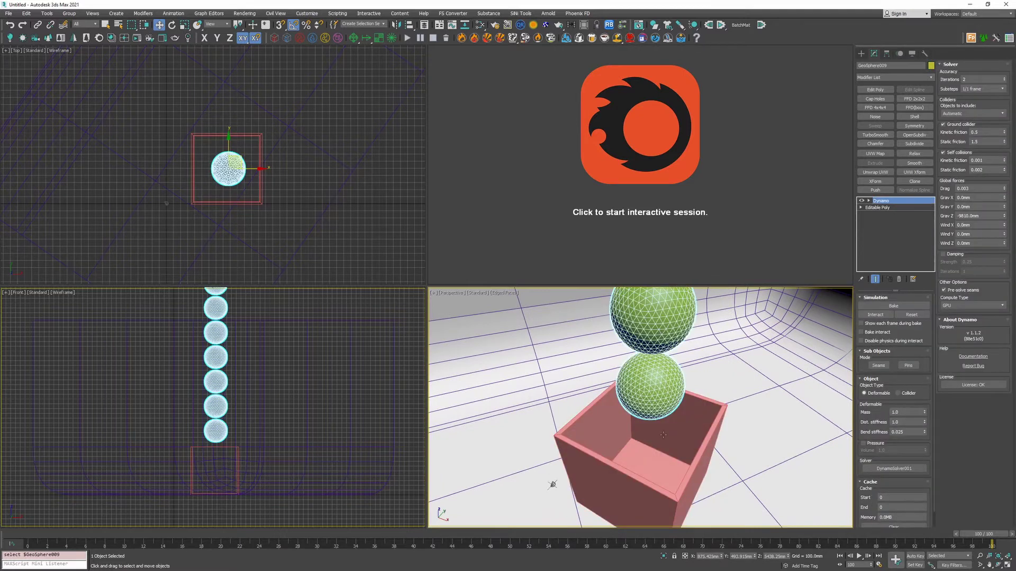
{"action": "left_click", "coordinate": [894, 307]}
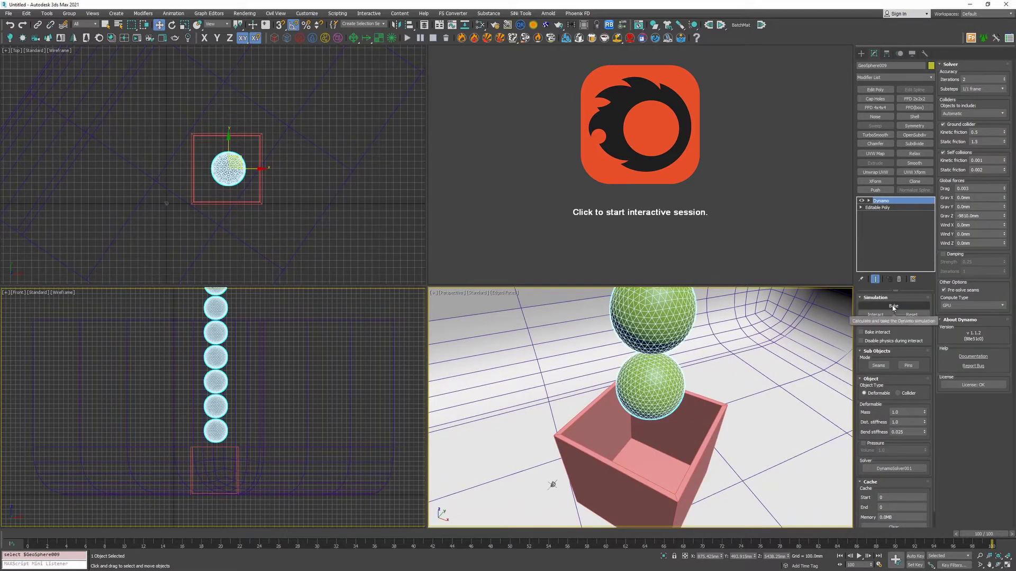
{"action": "left_click", "coordinate": [892, 306]}
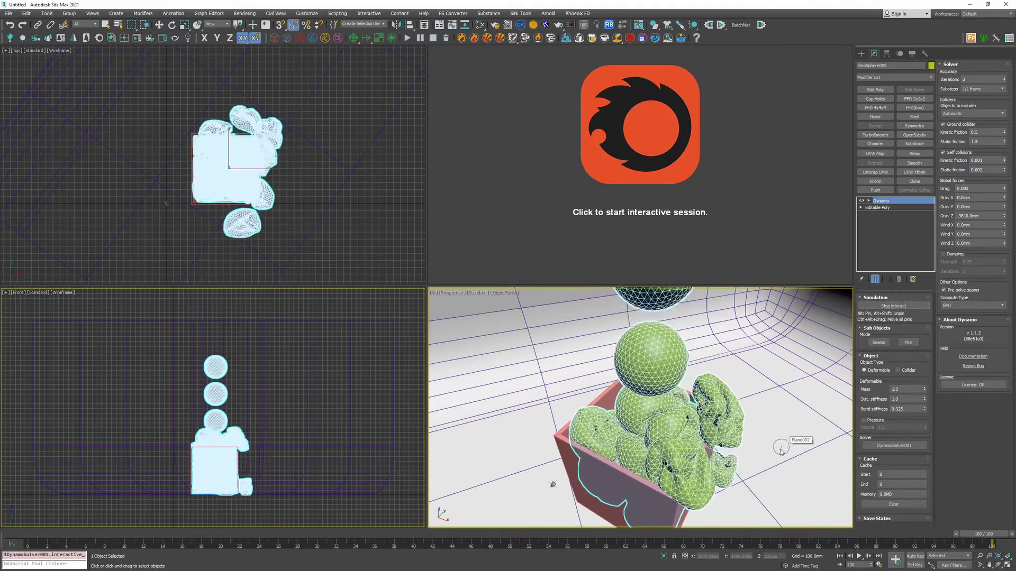
{"action": "middle_click_drag", "start_coordinate": [755, 467], "coordinate": [677, 430], "text": "alt"}
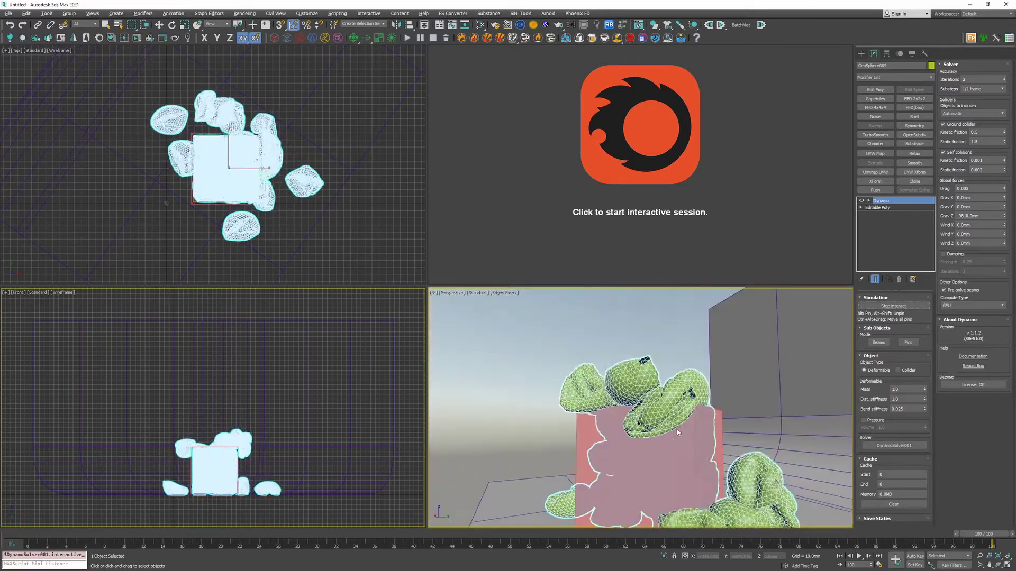
{"action": "middle_click_drag", "start_coordinate": [745, 408], "coordinate": [703, 500], "text": "alt"}
{"action": "left_click", "coordinate": [881, 308]}
{"action": "left_click", "coordinate": [881, 306]}
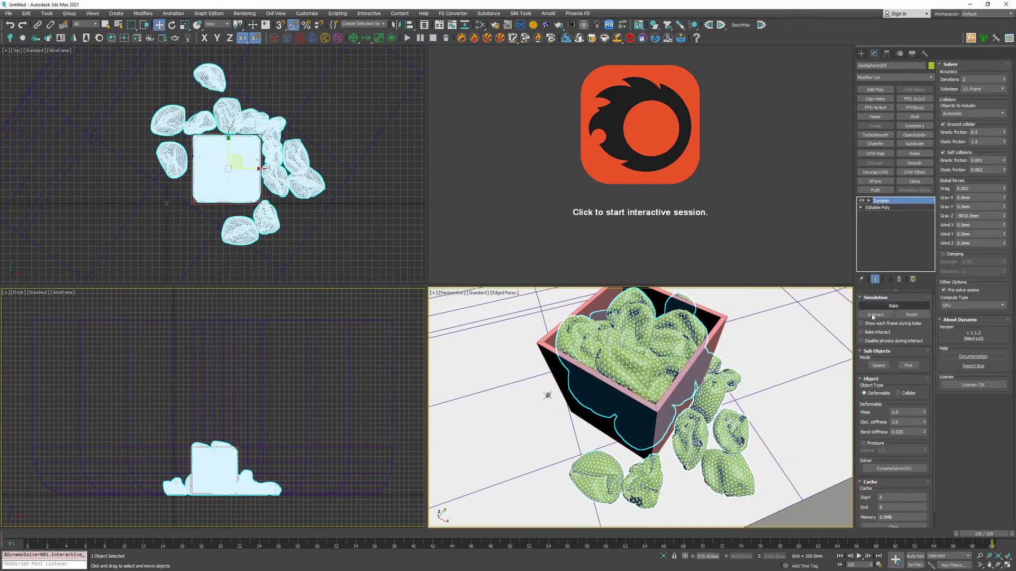
{"action": "left_click", "coordinate": [912, 315]}
{"action": "key", "text": "w"}
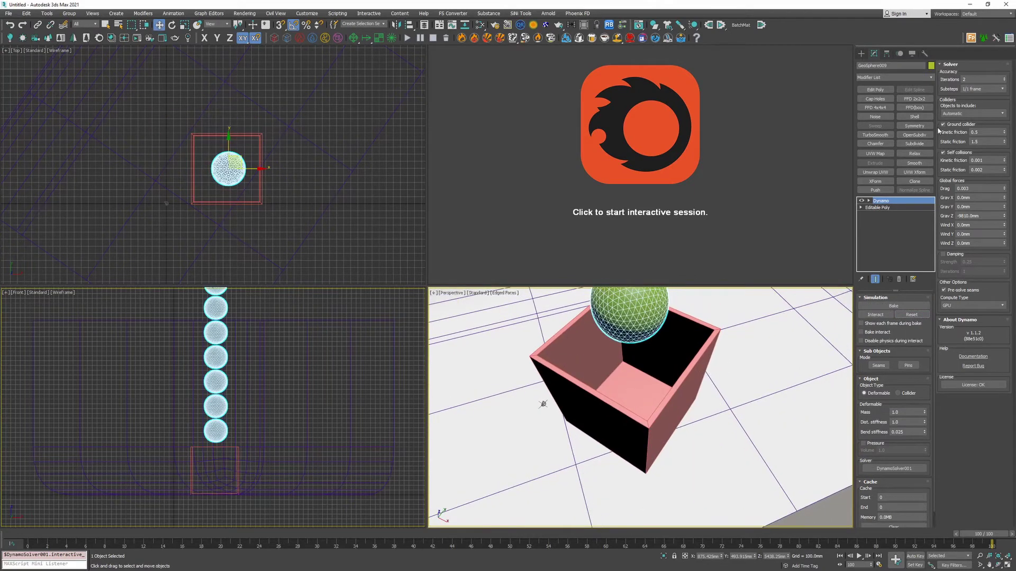
Set the Dynamo solver's substeps to 1/2 frame and its iterations to 4.
{"action": "left_click", "coordinate": [980, 89]}
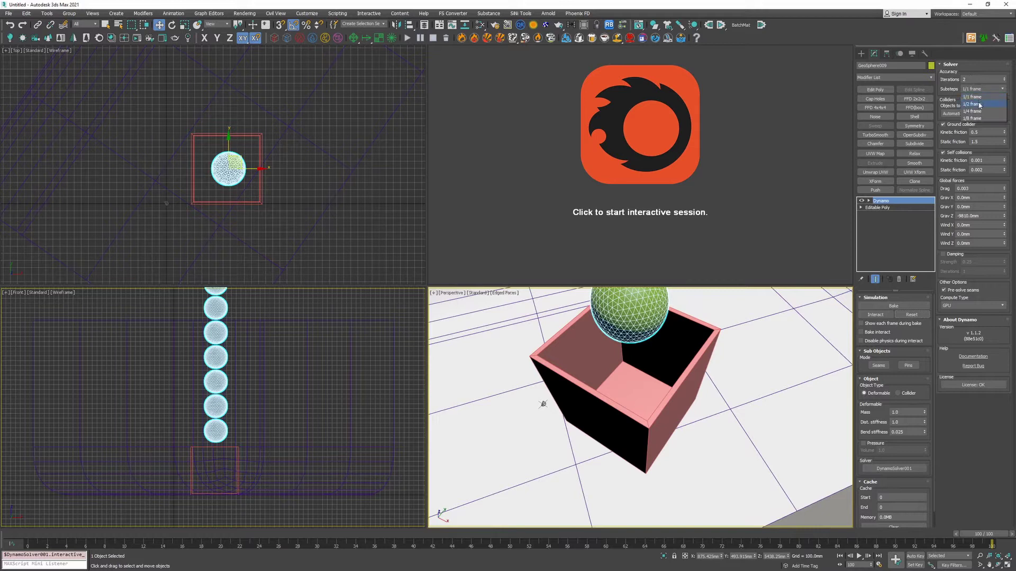
{"action": "left_click", "coordinate": [976, 105]}
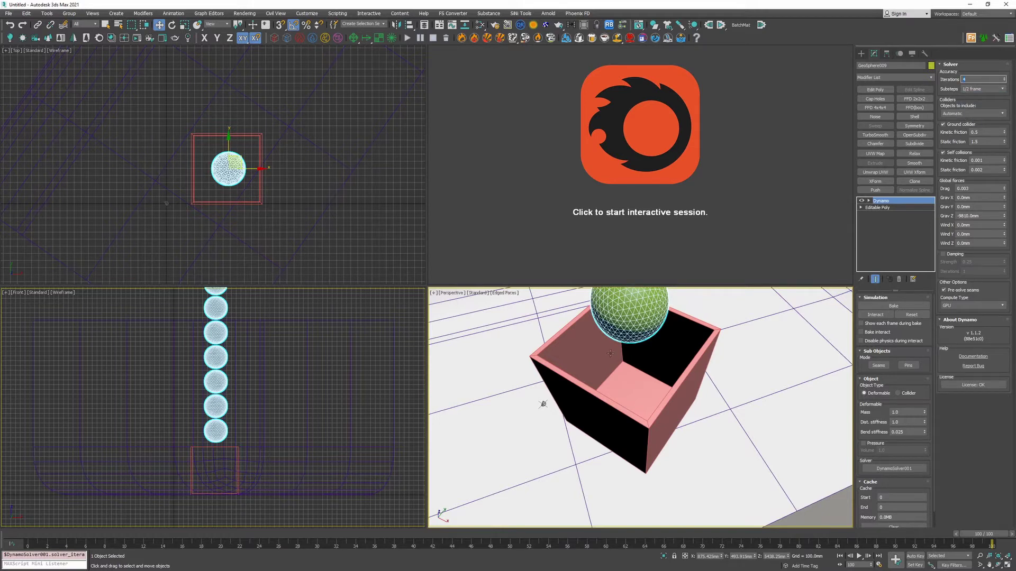
{"action": "key", "text": "z"}
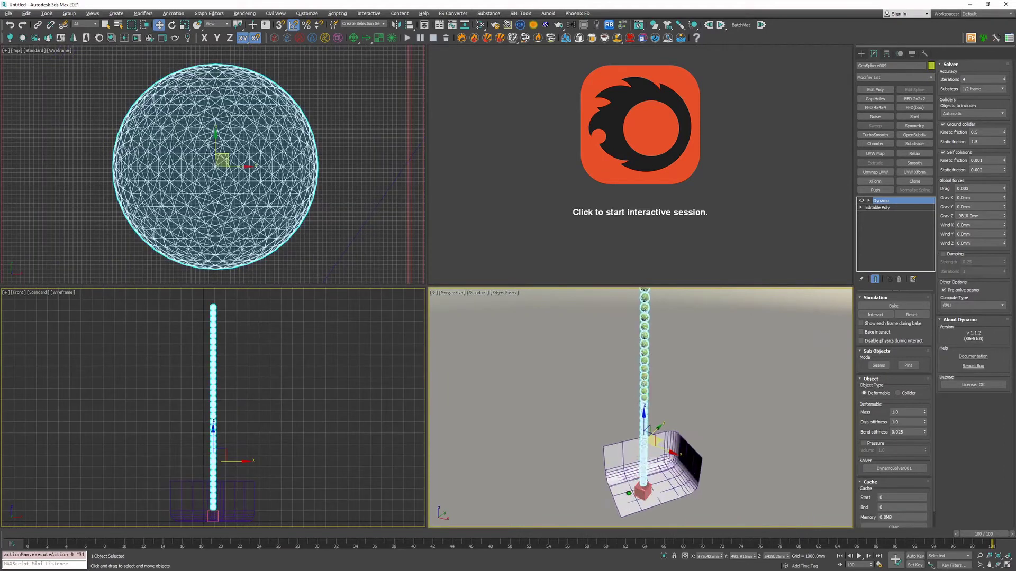
{"action": "scroll", "coordinate": [666, 449], "scroll_direction": "up", "scroll_amount": 6}
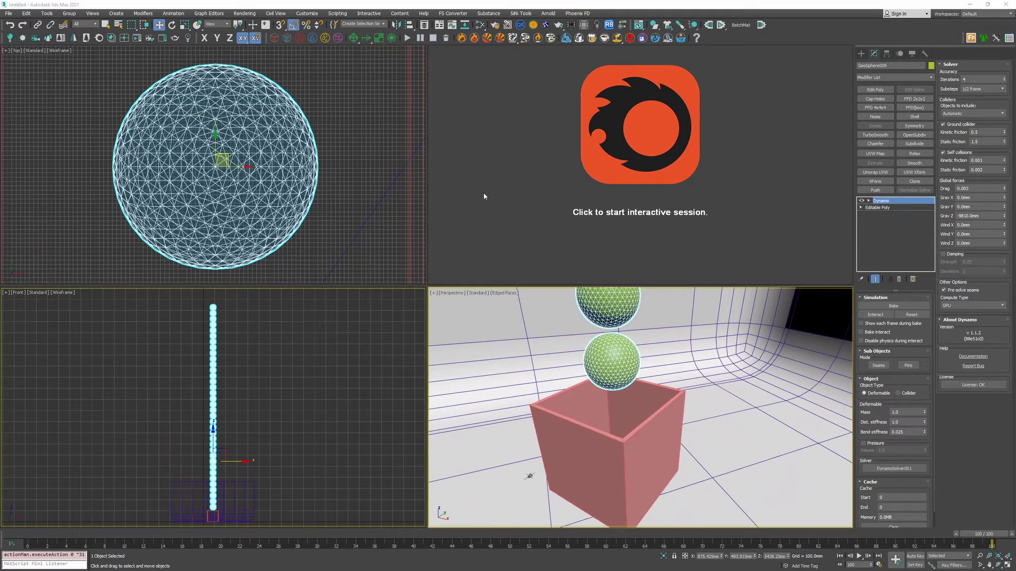
Set the spheres' mass to 0.25, distance stiffness to 0.1 and bend stiffness to 0.0025, and enable pressure with a volume of 1.1.
{"action": "left_click", "coordinate": [619, 3]}
{"action": "middle_click_drag", "start_coordinate": [662, 341], "coordinate": [723, 364], "text": "alt"}
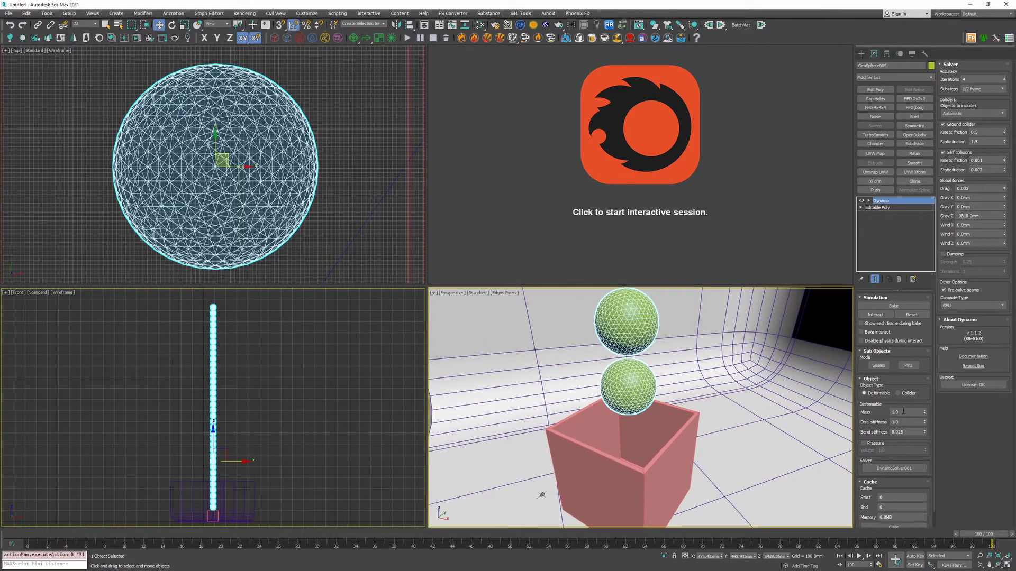
{"action": "mouse_move", "coordinate": [887, 411]}
{"action": "scroll", "coordinate": [627, 383], "scroll_direction": "up", "scroll_amount": 5}
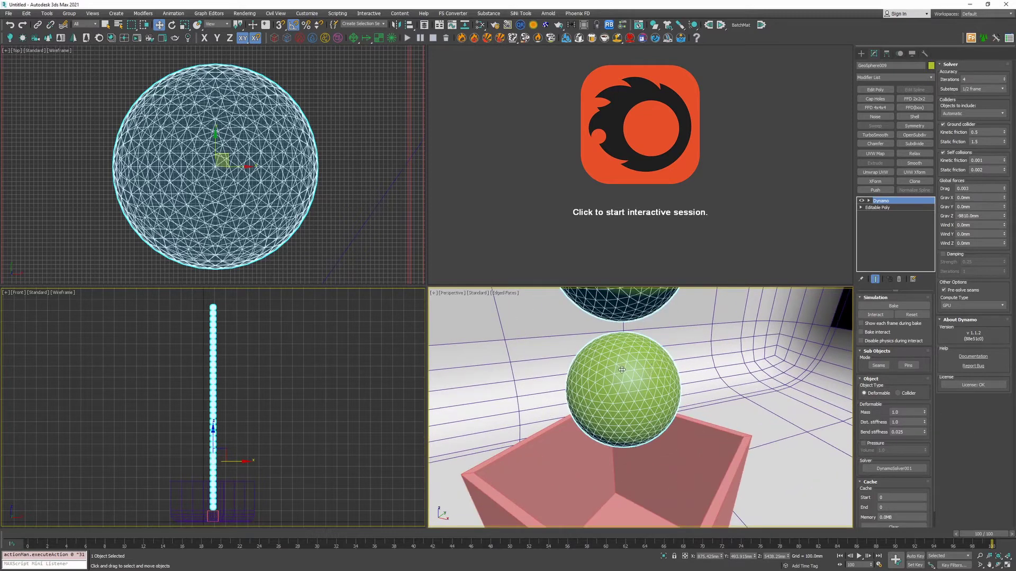
{"action": "left_click", "coordinate": [905, 412]}
{"action": "type", "text": ".25"}
{"action": "key", "text": "Tab"}
{"action": "key", "text": "Tab"}
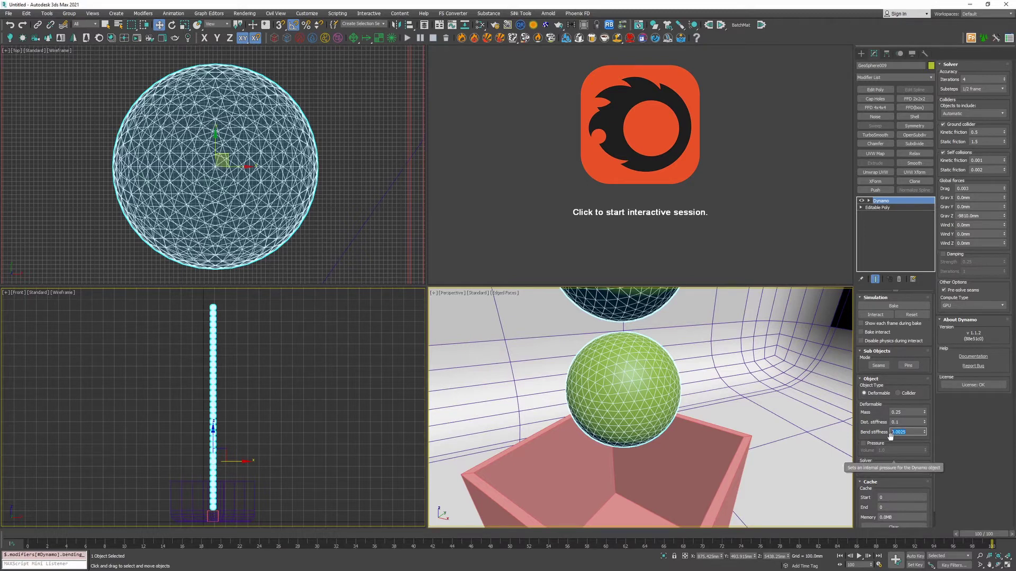
{"action": "left_click", "coordinate": [863, 443]}
{"action": "key", "text": "Tab"}
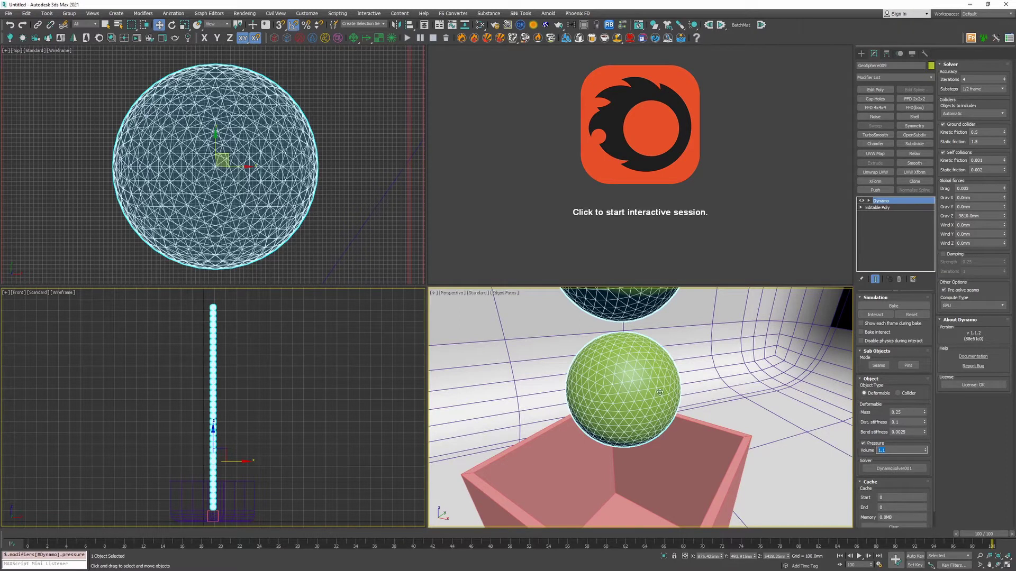
Run the interactive Dynamo simulation until the pressurised spheres fill the box and spill around it.
{"action": "scroll", "coordinate": [660, 392], "scroll_direction": "down", "scroll_amount": 2}
{"action": "middle_click_drag", "start_coordinate": [659, 382], "coordinate": [700, 366]}
{"action": "scroll", "coordinate": [657, 422], "scroll_direction": "down", "scroll_amount": 5}
{"action": "scroll", "coordinate": [653, 396], "scroll_direction": "up", "scroll_amount": 4}
{"action": "scroll", "coordinate": [675, 426], "scroll_direction": "down", "scroll_amount": 3}
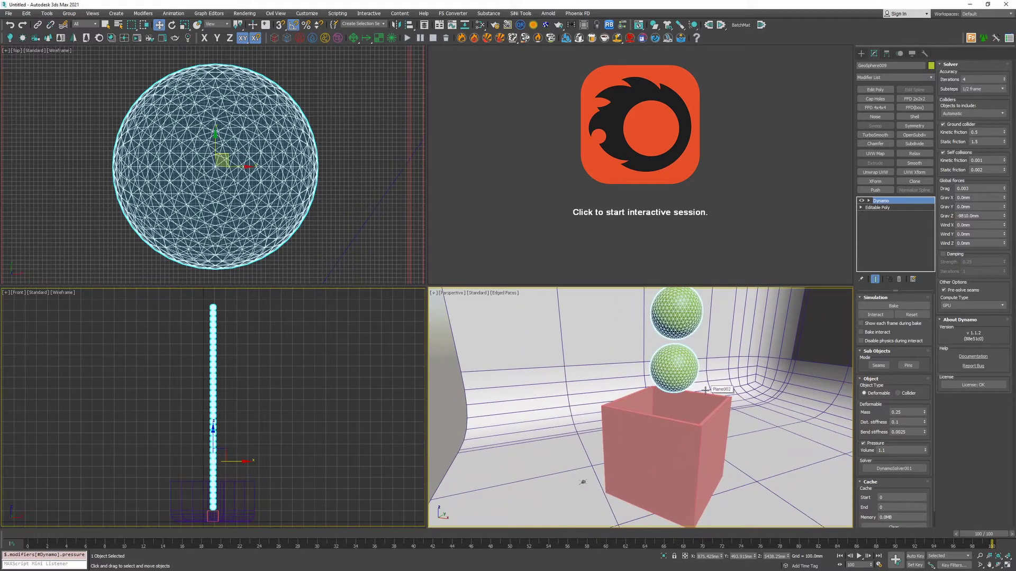
{"action": "left_click", "coordinate": [893, 306]}
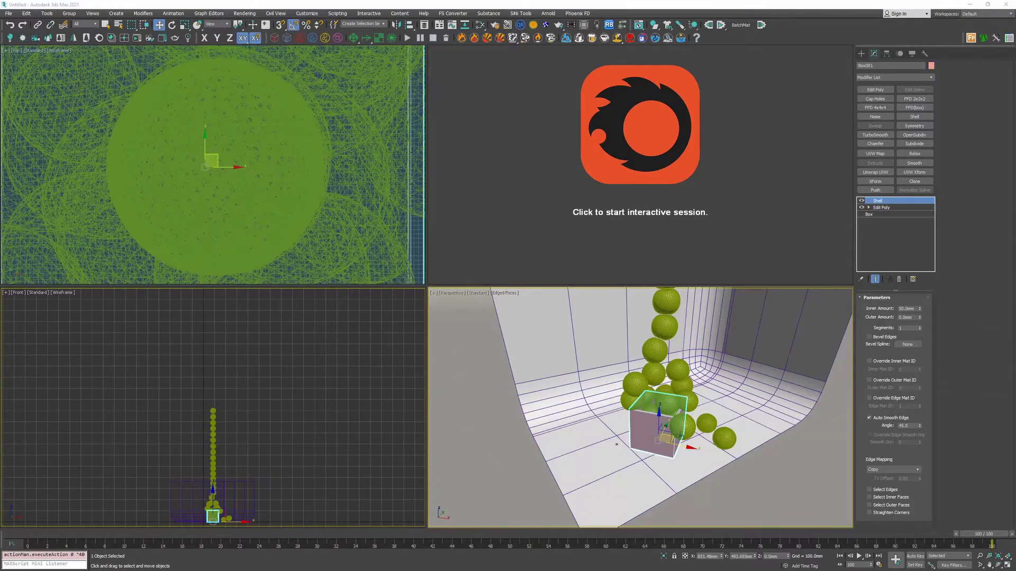
Isolate the box and add an Edit Poly modifier above its Shell.
{"action": "scroll", "coordinate": [680, 433], "scroll_direction": "up", "scroll_amount": 5}
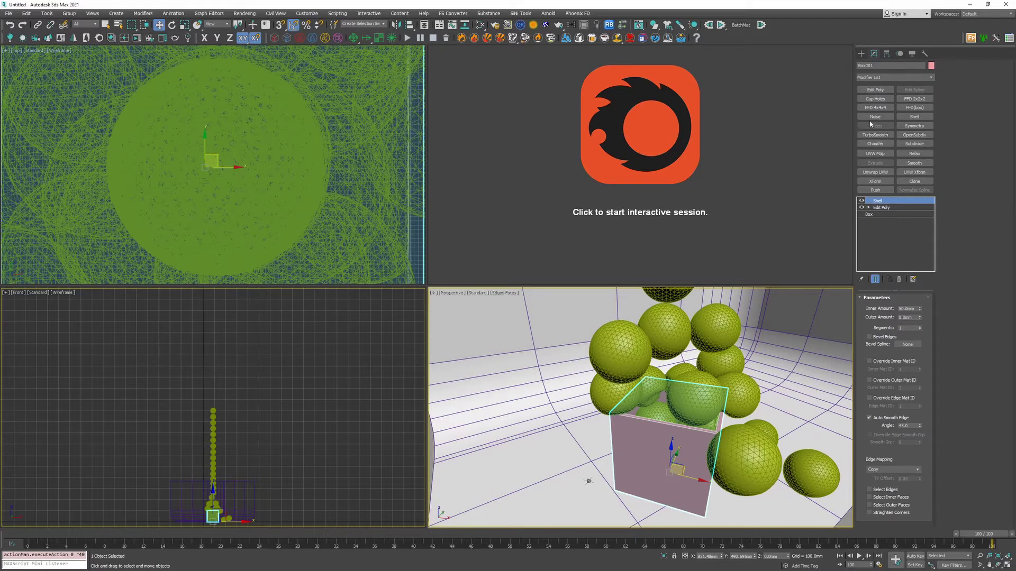
{"action": "middle_click_drag", "start_coordinate": [656, 419], "coordinate": [699, 364]}
{"action": "key", "text": "alt+q"}
{"action": "scroll", "coordinate": [717, 420], "scroll_direction": "up", "scroll_amount": 4}
{"action": "key", "text": "ctrl+e"}
Insert supporting edge loops around the box's rim with SwiftLoop, close to its outer and inner top edges.
{"action": "key", "text": "alt+s"}
{"action": "scroll", "coordinate": [714, 388], "scroll_direction": "up", "scroll_amount": 2}
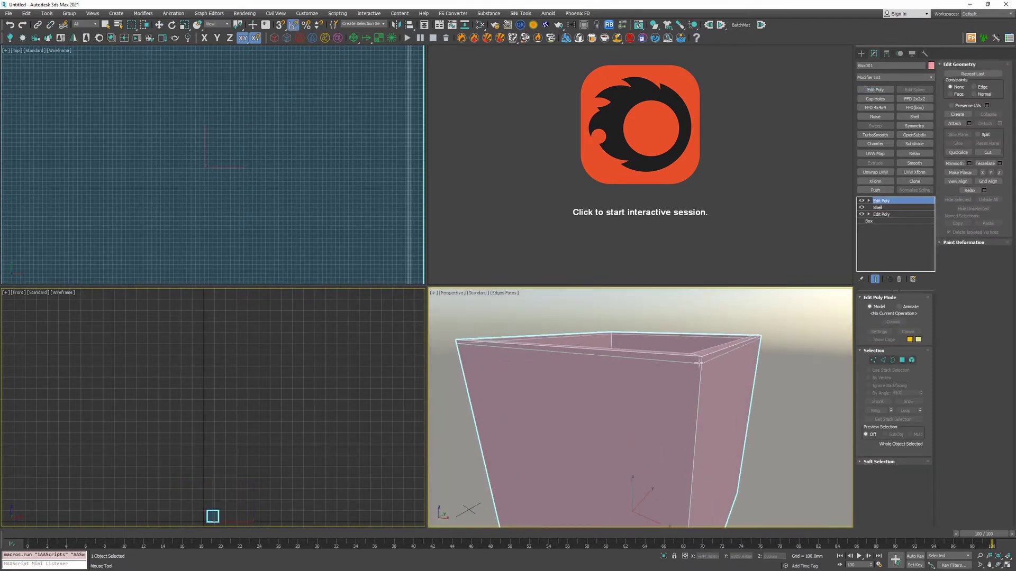
{"action": "left_click", "coordinate": [705, 356]}
{"action": "double_click", "coordinate": [705, 358]}
{"action": "scroll", "coordinate": [706, 370], "scroll_direction": "up", "scroll_amount": 3}
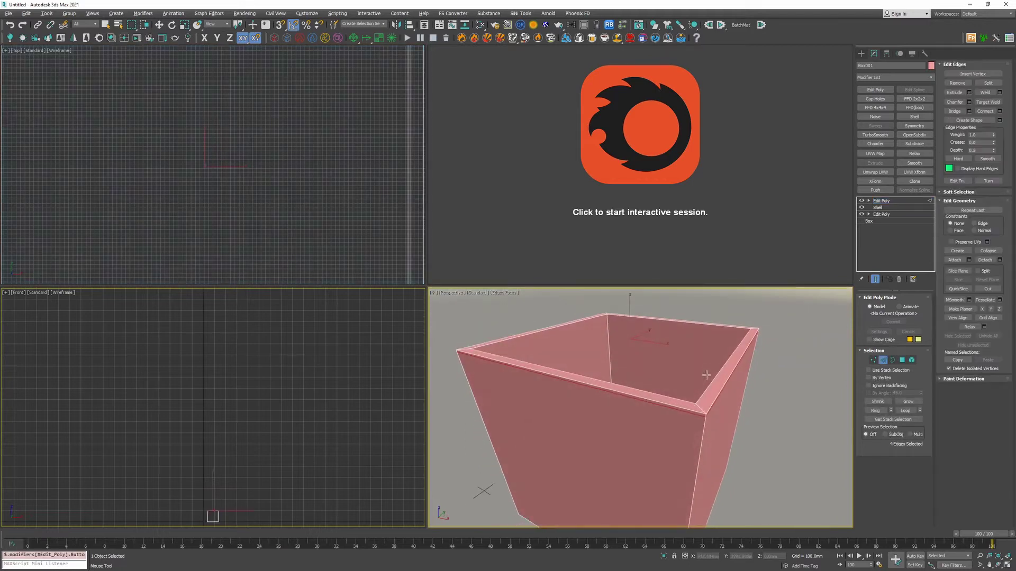
{"action": "double_click", "coordinate": [704, 421]}
{"action": "left_click", "coordinate": [707, 424]}
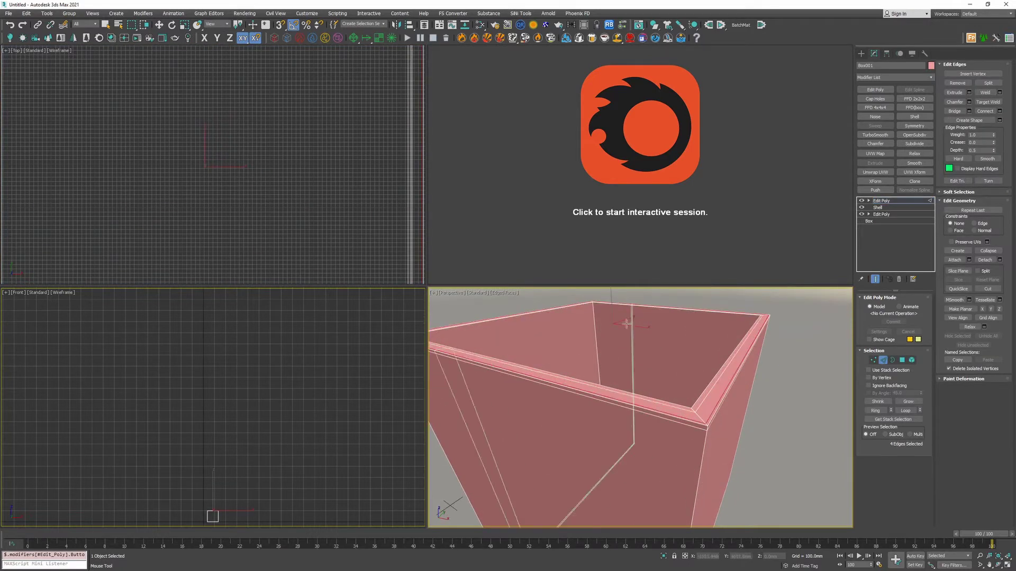
{"action": "scroll", "coordinate": [594, 306], "scroll_direction": "up", "scroll_amount": 4}
{"action": "middle_click_drag", "start_coordinate": [595, 308], "coordinate": [596, 342]}
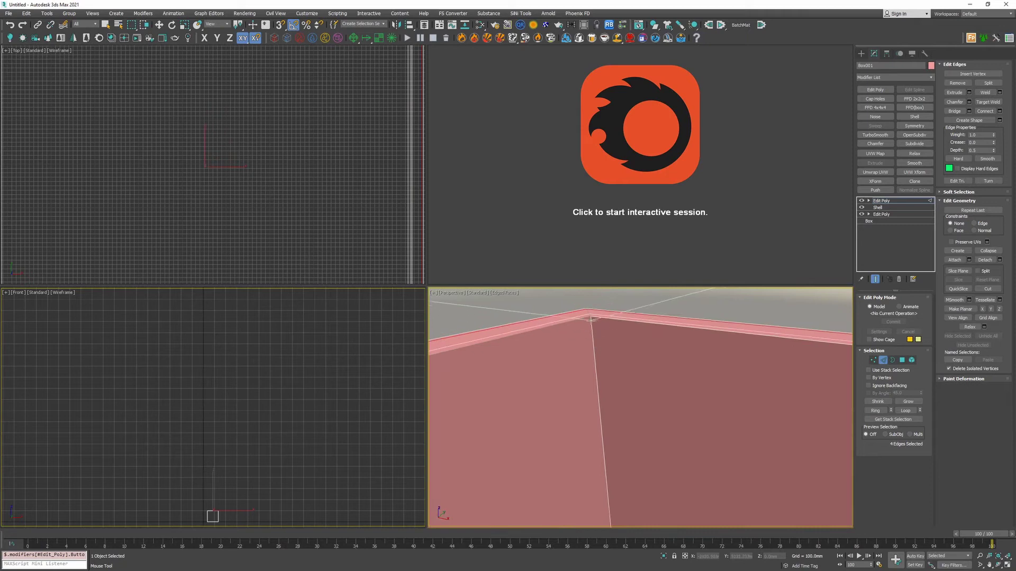
Insert supporting SwiftLoop edge loops around the box's base, close to the bottom edges.
{"action": "scroll", "coordinate": [668, 373], "scroll_direction": "down", "scroll_amount": 3}
{"action": "middle_click_drag", "start_coordinate": [667, 373], "coordinate": [654, 306]}
{"action": "scroll", "coordinate": [658, 392], "scroll_direction": "down", "scroll_amount": 1}
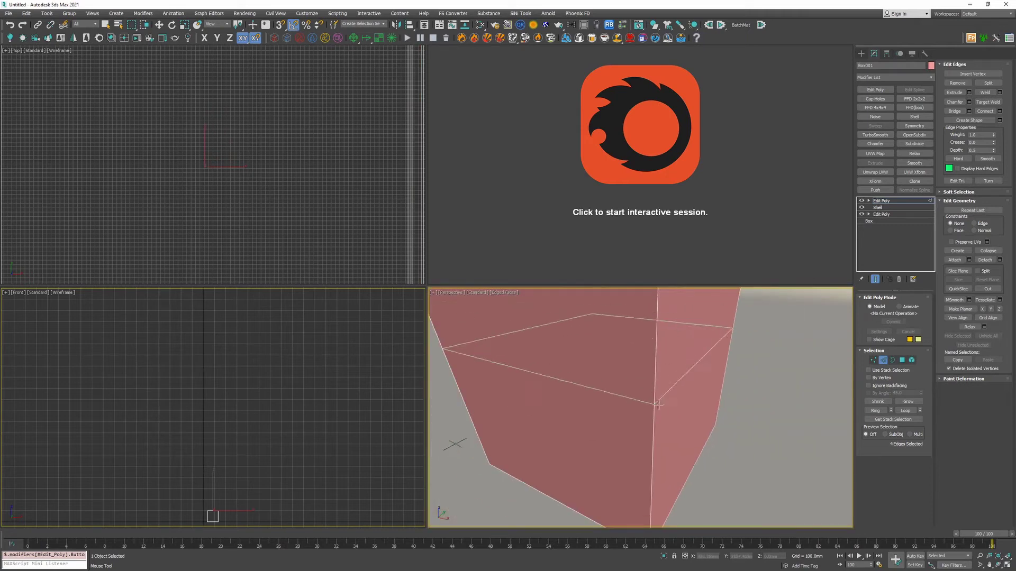
{"action": "middle_click_drag", "start_coordinate": [656, 479], "coordinate": [663, 410]}
{"action": "middle_click_drag", "start_coordinate": [667, 479], "coordinate": [654, 393], "text": "alt"}
{"action": "left_click_drag", "start_coordinate": [654, 392], "coordinate": [696, 394]}
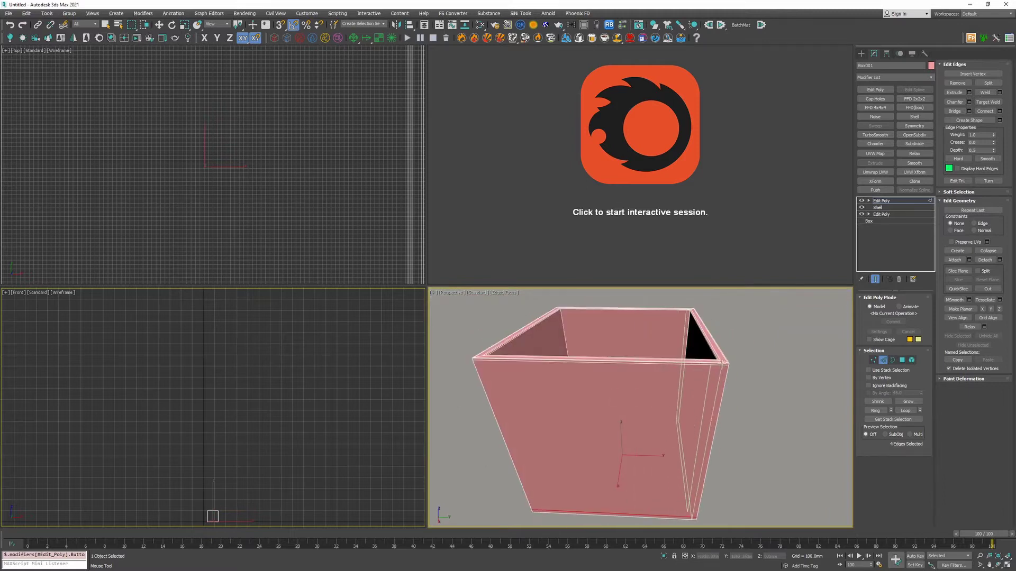
Add SwiftLoop edge loops beside the box's vertical corners, and return the Edit Poly to object level.
{"action": "left_click", "coordinate": [705, 370]}
{"action": "left_click", "coordinate": [487, 359]}
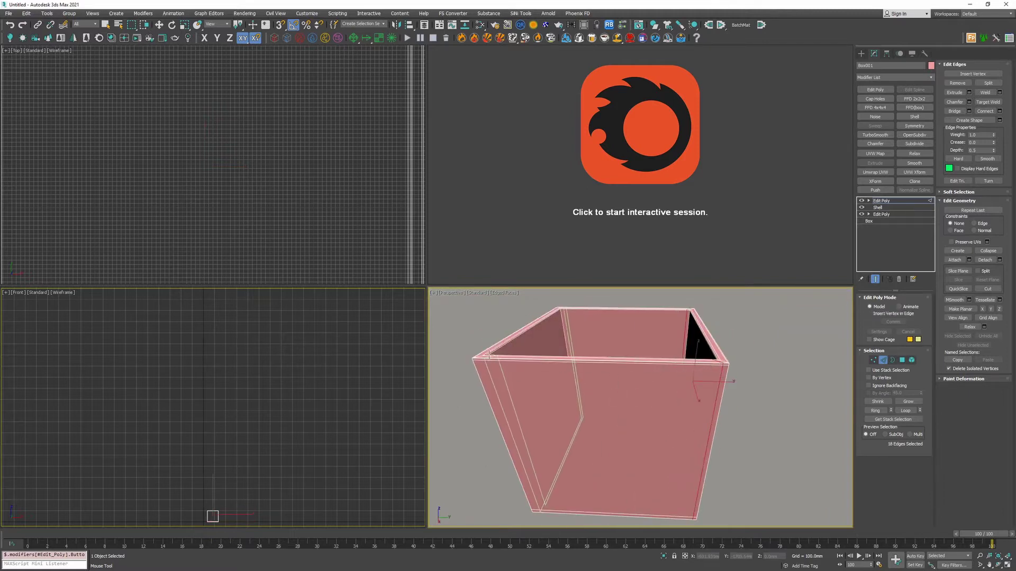
{"action": "left_click", "coordinate": [554, 307]}
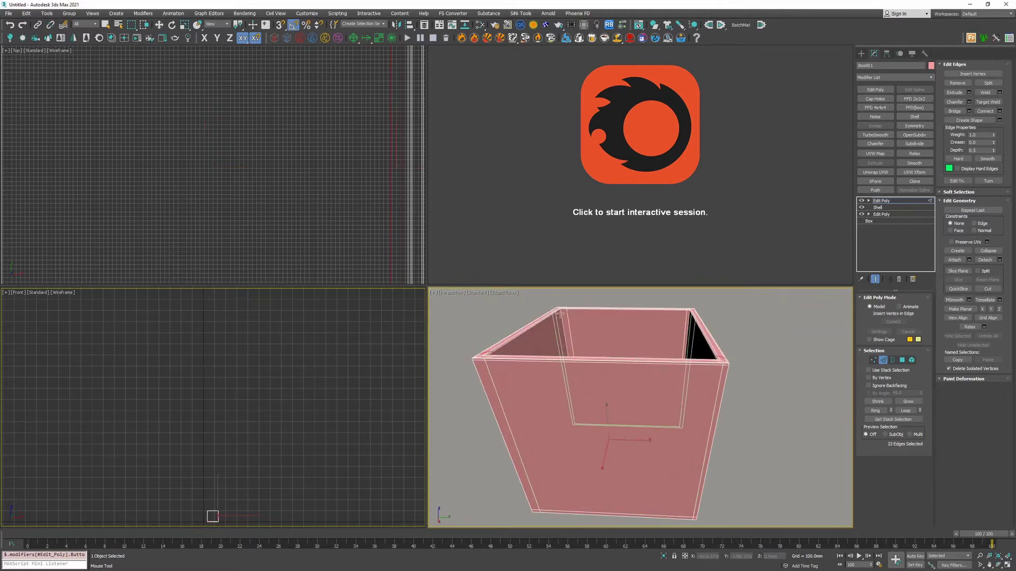
{"action": "key", "text": "w"}
{"action": "left_click", "coordinate": [891, 200]}
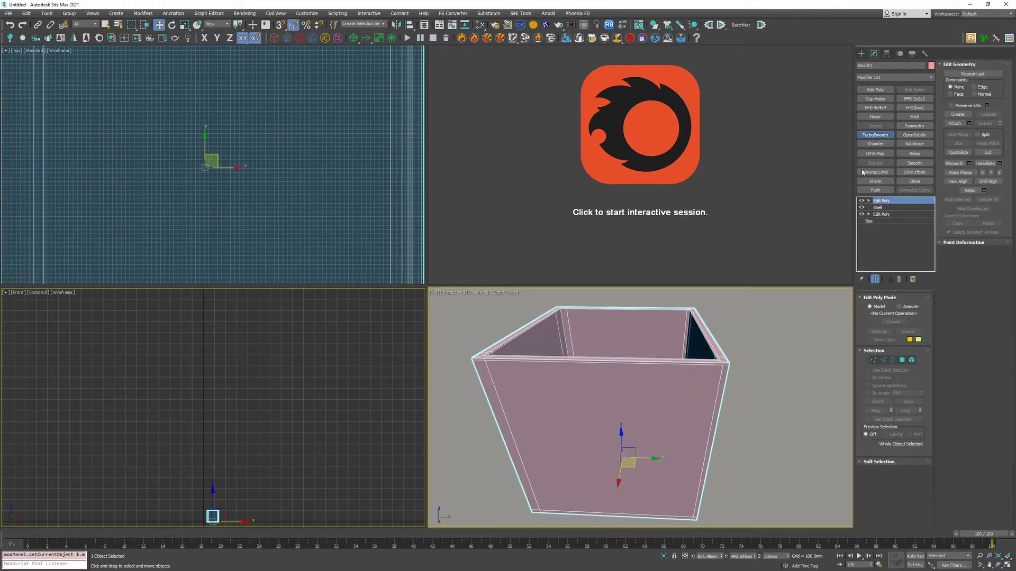
Apply a TurboSmooth modifier to the box and check its rounded rim and corners up close.
{"action": "left_click", "coordinate": [785, 392]}
{"action": "middle_click_drag", "start_coordinate": [785, 393], "coordinate": [666, 388], "text": "alt"}
{"action": "left_click", "coordinate": [543, 489]}
{"action": "key", "text": "z"}
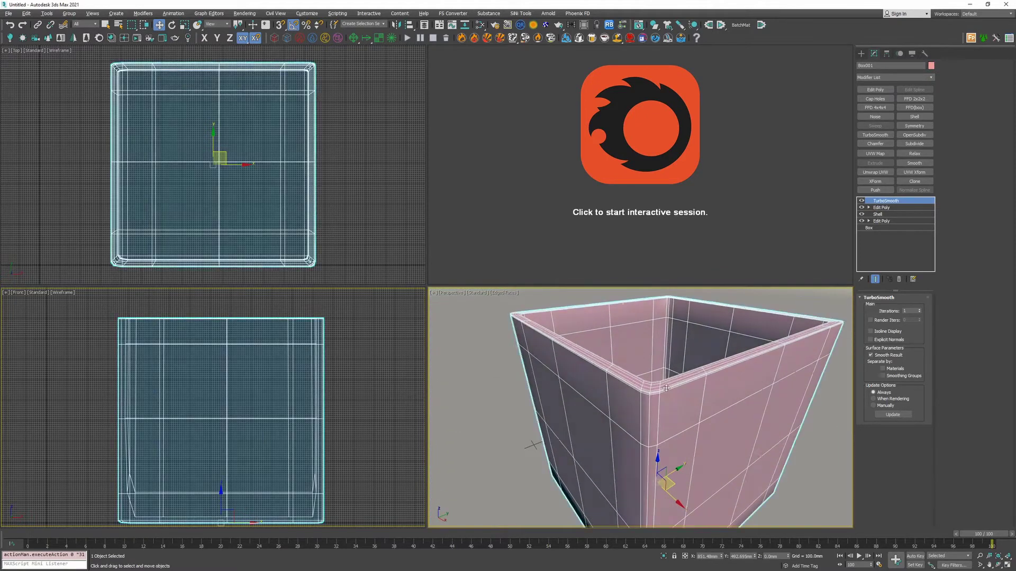
{"action": "scroll", "coordinate": [635, 415], "scroll_direction": "up", "scroll_amount": 3}
{"action": "scroll", "coordinate": [635, 415], "scroll_direction": "down", "scroll_amount": 5}
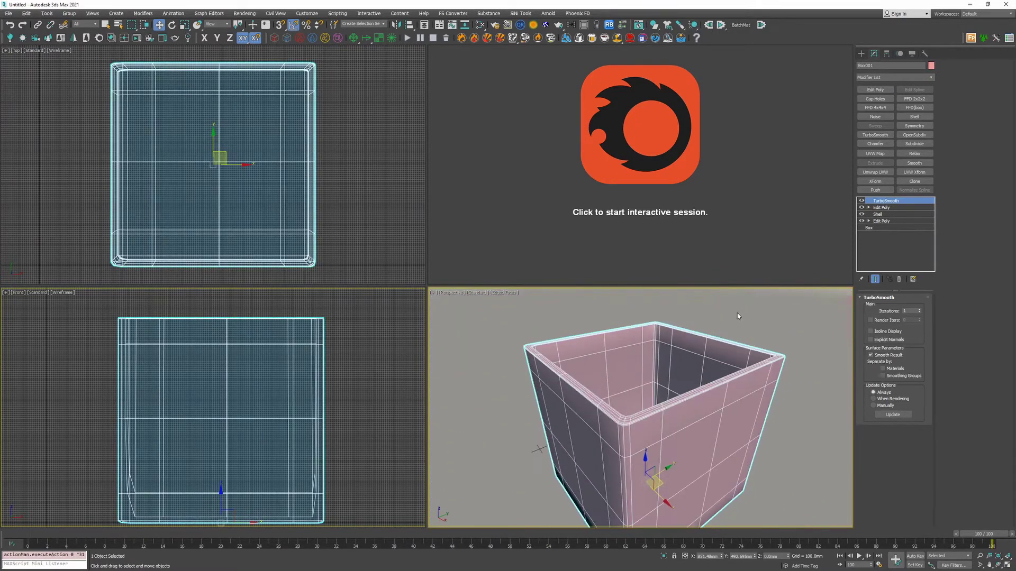
Select the sphere column and rebake its Dynamo simulation against the smoothed box.
{"action": "left_click", "coordinate": [738, 312]}
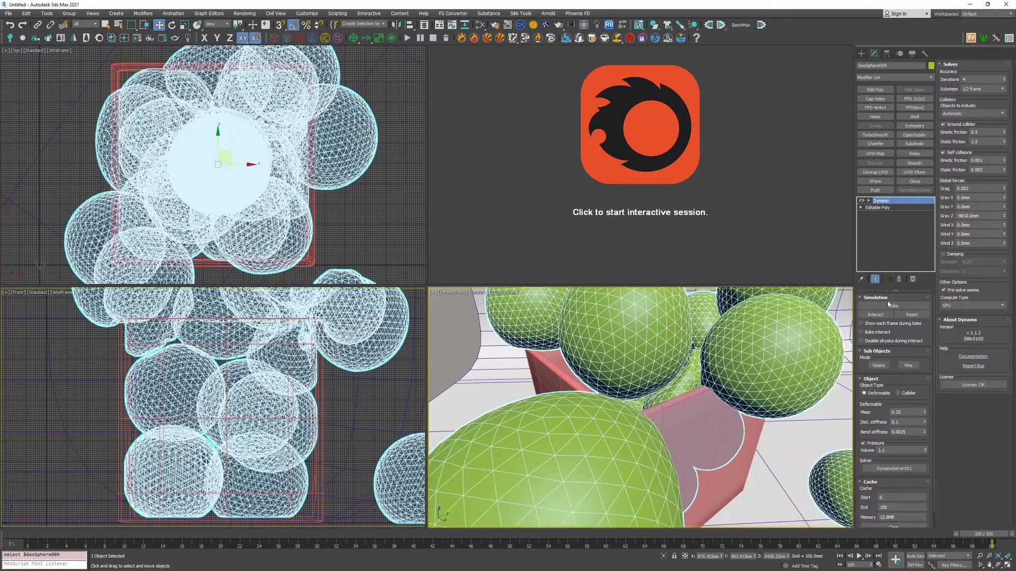
{"action": "left_click", "coordinate": [892, 306]}
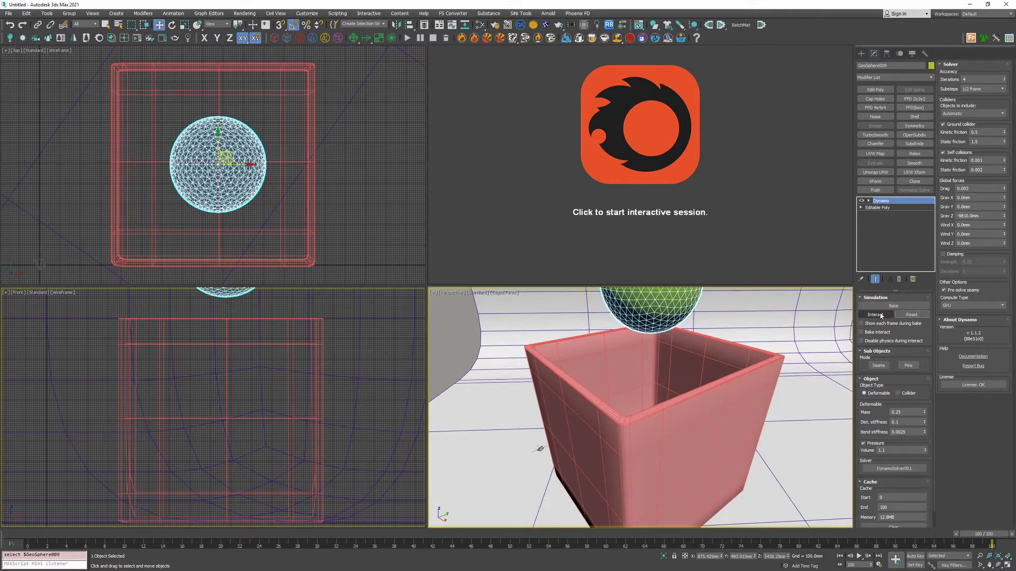
{"action": "left_click", "coordinate": [881, 315]}
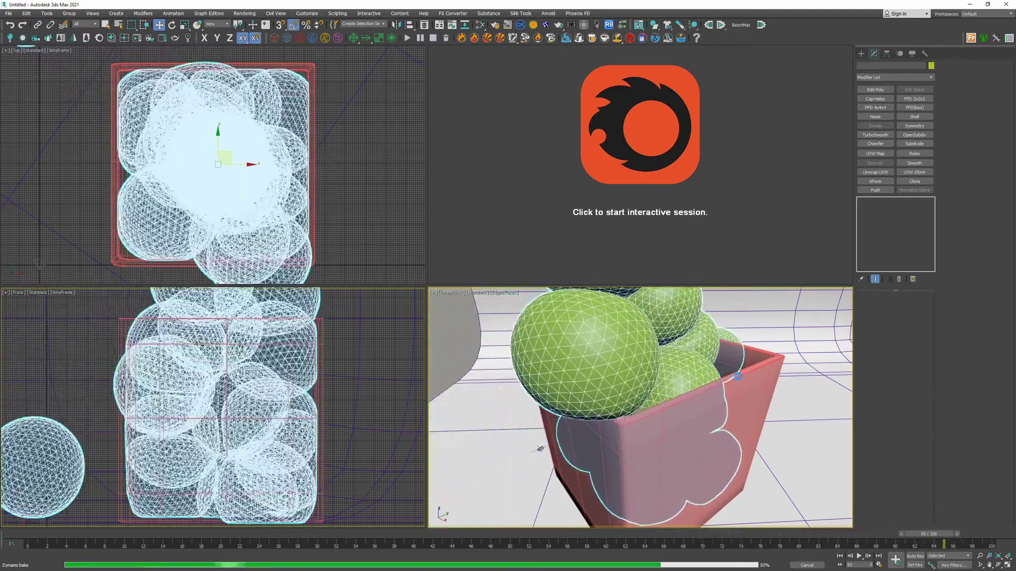
Examine how the simulated spheres pile up inside and around the box, from close up and from farther away.
{"action": "middle_click_drag", "start_coordinate": [738, 376], "coordinate": [656, 471], "text": "alt"}
{"action": "scroll", "coordinate": [714, 382], "scroll_direction": "down", "scroll_amount": 5}
{"action": "left_click", "coordinate": [523, 368]}
{"action": "middle_click_drag", "start_coordinate": [593, 450], "coordinate": [696, 404], "text": "alt"}
{"action": "scroll", "coordinate": [677, 387], "scroll_direction": "down", "scroll_amount": 2}
{"action": "middle_click_drag", "start_coordinate": [598, 410], "coordinate": [625, 400], "text": "alt"}
{"action": "scroll", "coordinate": [645, 415], "scroll_direction": "down", "scroll_amount": 6}
{"action": "scroll", "coordinate": [644, 414], "scroll_direction": "up", "scroll_amount": 4}
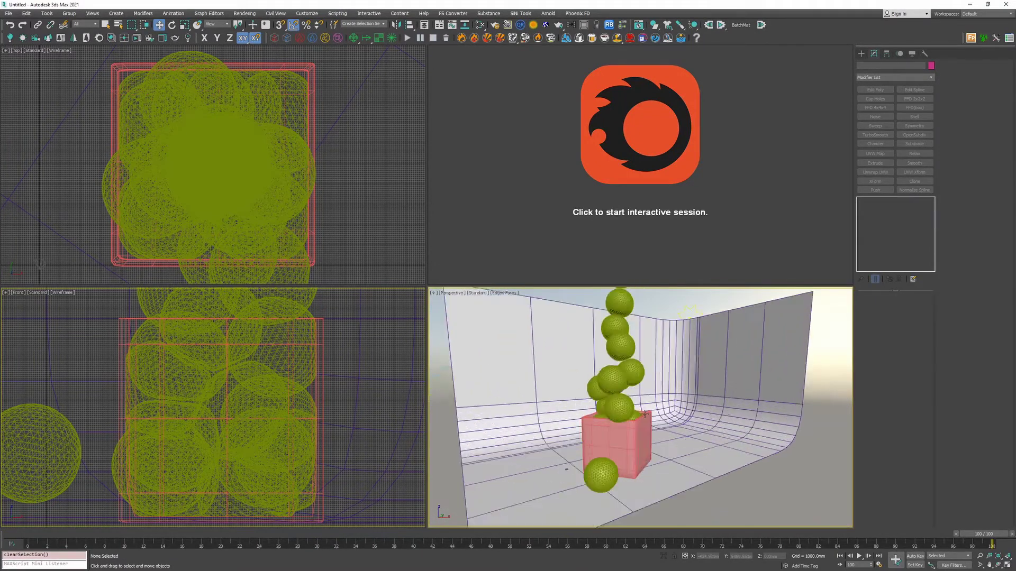
{"action": "scroll", "coordinate": [644, 415], "scroll_direction": "up", "scroll_amount": 5}
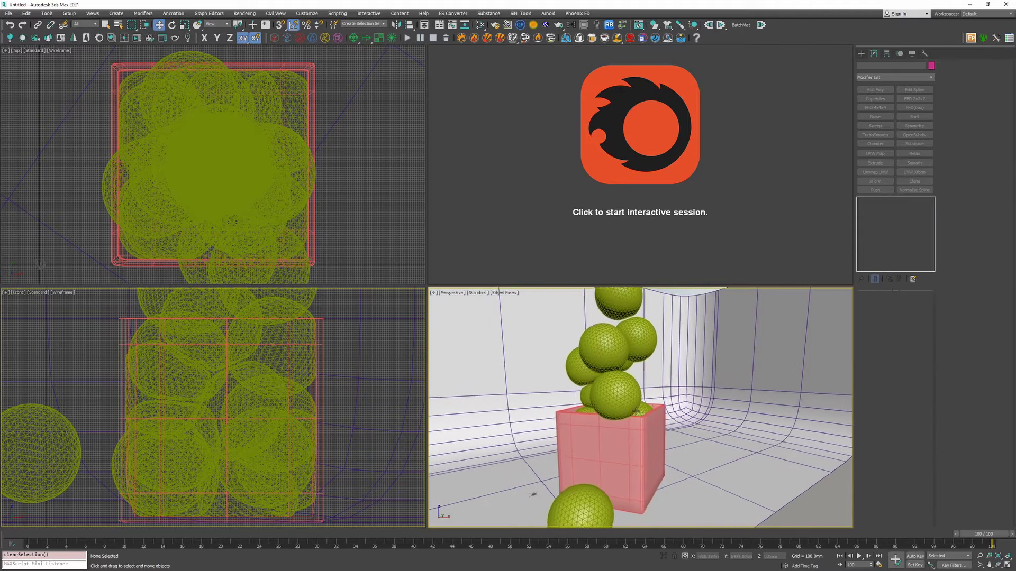
Copy the Dynamo modifier from the sphere column's stack and delete the sphere column.
{"action": "left_click", "coordinate": [622, 397]}
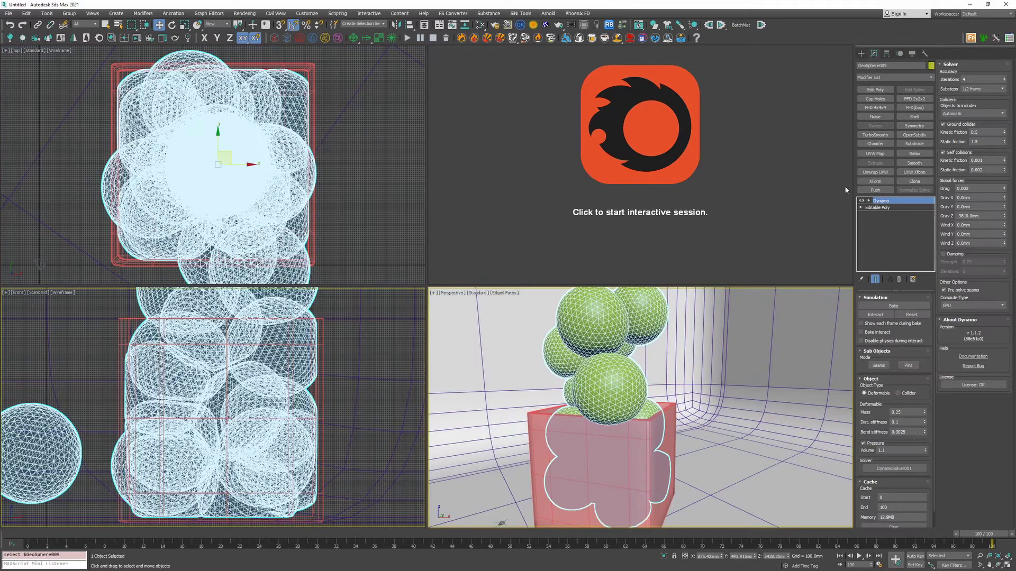
{"action": "left_click", "coordinate": [876, 208]}
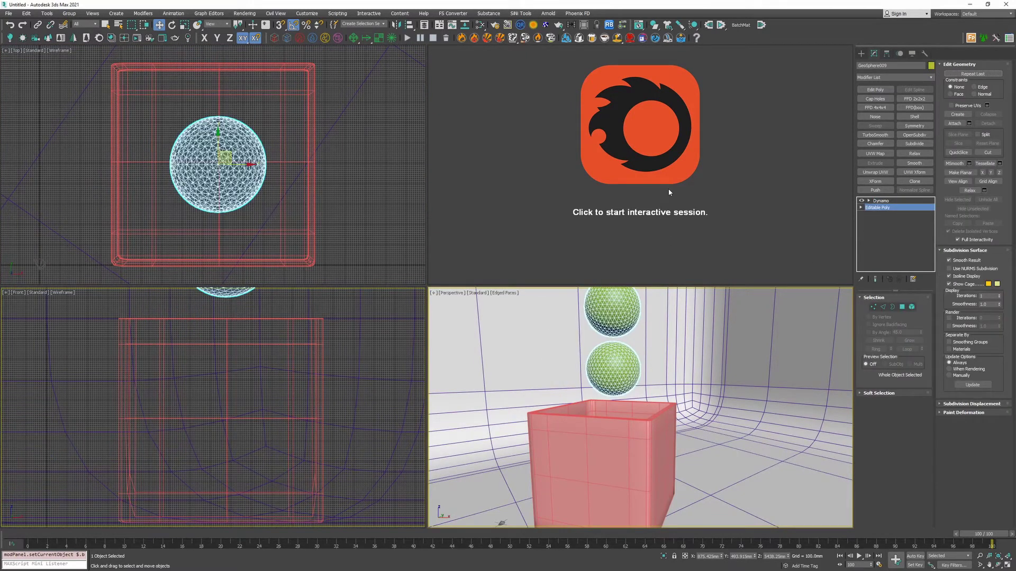
{"action": "scroll", "coordinate": [618, 403], "scroll_direction": "down", "scroll_amount": 5}
{"action": "middle_click_drag", "start_coordinate": [617, 339], "coordinate": [617, 402]}
{"action": "scroll", "coordinate": [617, 381], "scroll_direction": "up", "scroll_amount": 5}
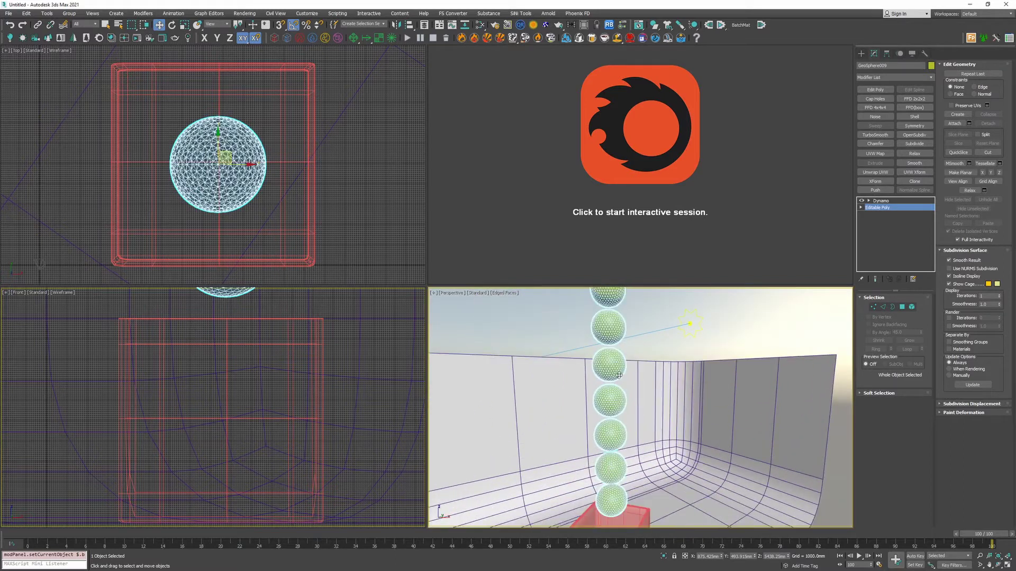
{"action": "scroll", "coordinate": [617, 347], "scroll_direction": "down", "scroll_amount": 1}
{"action": "middle_click_drag", "start_coordinate": [617, 348], "coordinate": [662, 334], "text": "alt"}
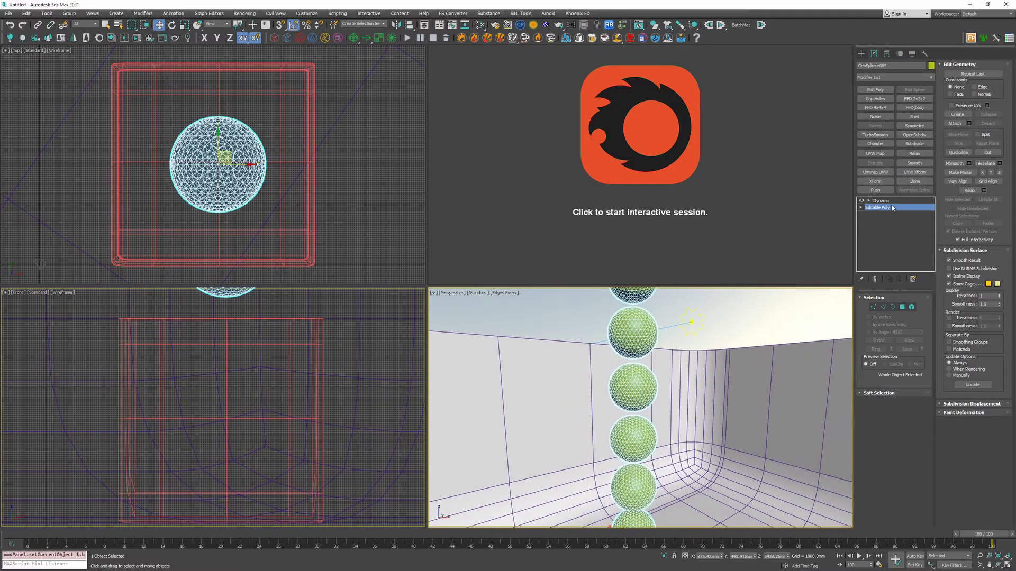
{"action": "left_click", "coordinate": [881, 200]}
{"action": "right_click", "coordinate": [890, 201]}
{"action": "left_click", "coordinate": [913, 234]}
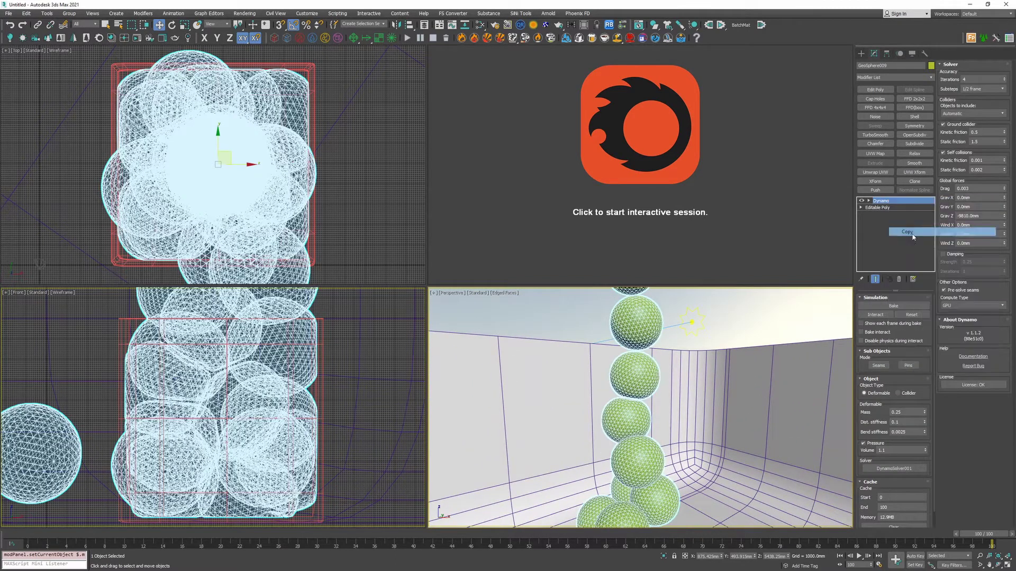
{"action": "key", "text": "Delete"}
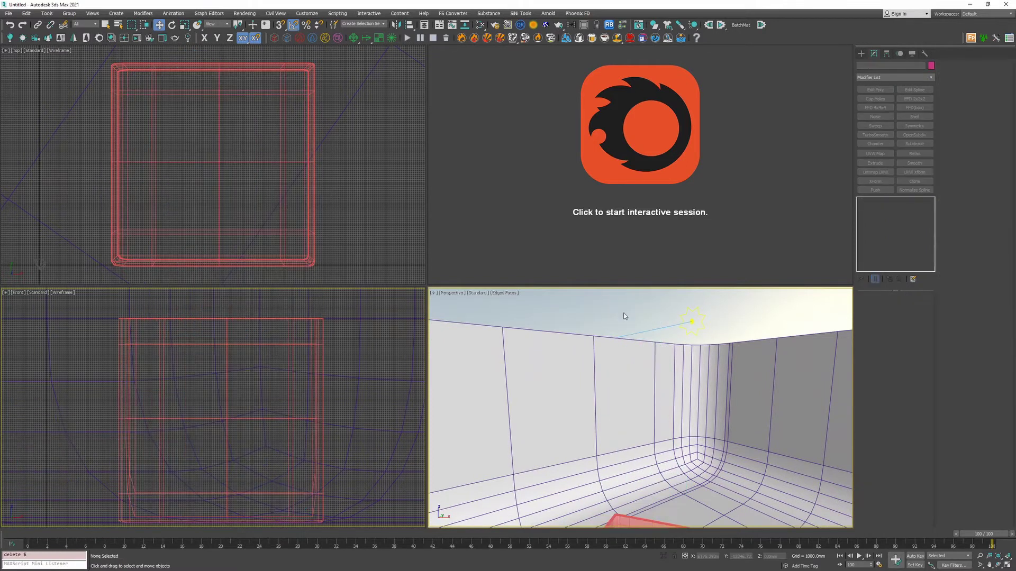
Create a GeoSphere with snapping on at the middle of the box's back side and set its radius to 150 mm.
{"action": "left_click", "coordinate": [861, 53]}
{"action": "left_click", "coordinate": [908, 110]}
{"action": "middle_click_drag", "start_coordinate": [672, 465], "coordinate": [680, 417]}
{"action": "key", "text": "s"}
{"action": "left_click_drag", "start_coordinate": [682, 406], "coordinate": [684, 397]}
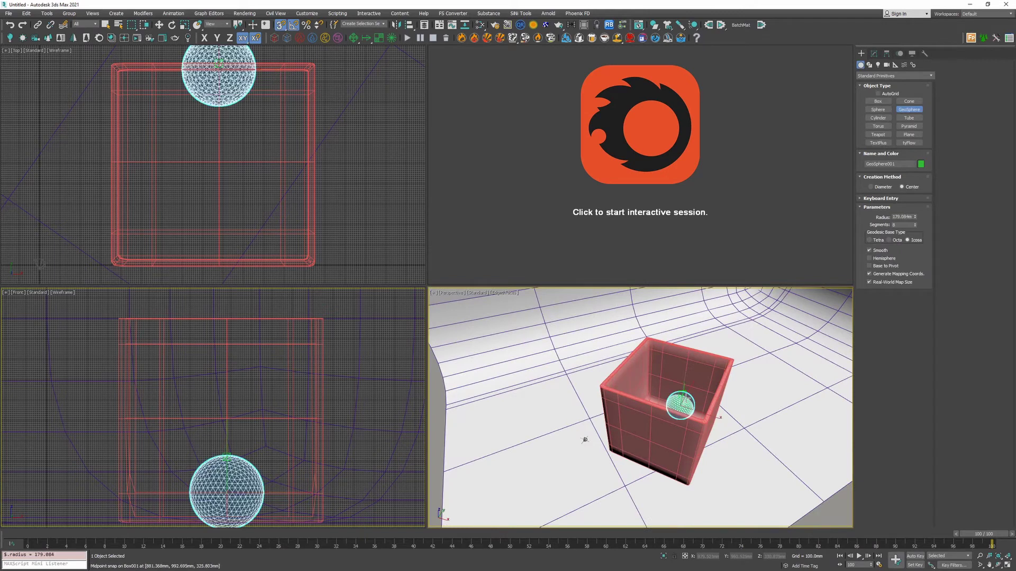
{"action": "right_click", "coordinate": [688, 395]}
{"action": "left_click", "coordinate": [874, 53]}
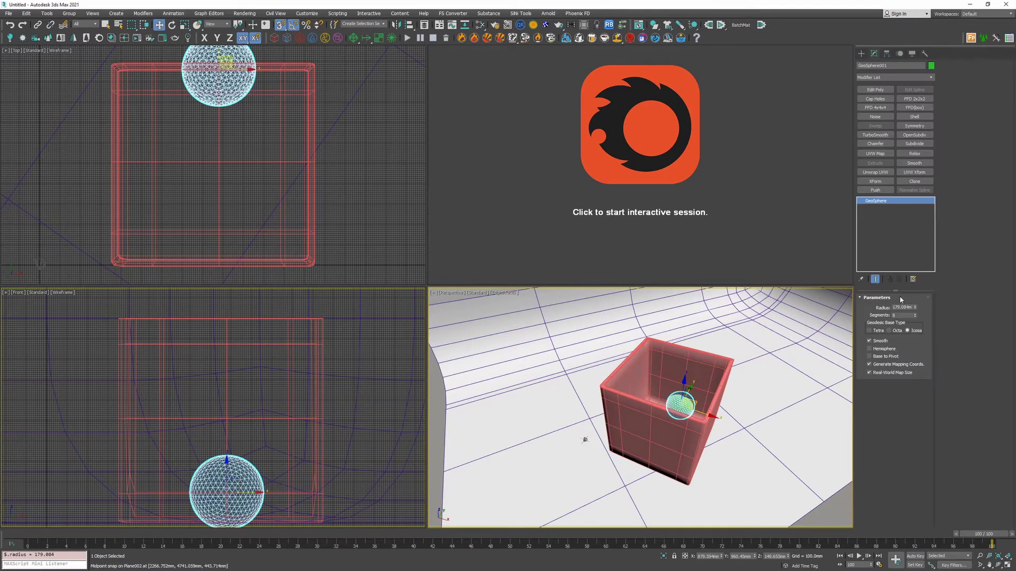
{"action": "type", "text": "150"}
{"action": "key", "text": "Return"}
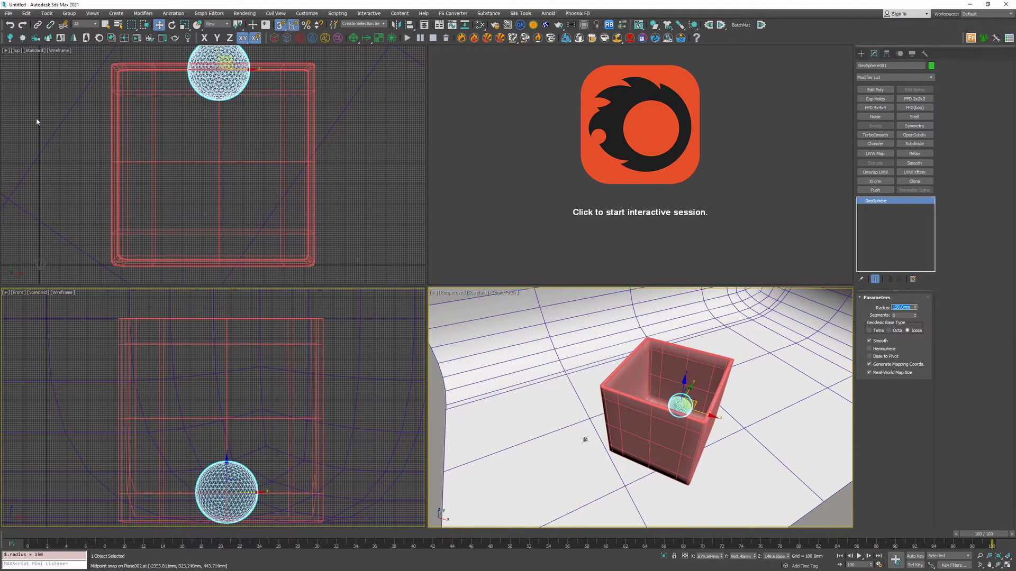
Snap the GeoSphere to the centre of the box in the top view and raise it about 238 mm.
{"action": "middle_click_drag", "start_coordinate": [36, 122], "coordinate": [63, 174]}
{"action": "left_click_drag", "start_coordinate": [246, 122], "coordinate": [247, 211]}
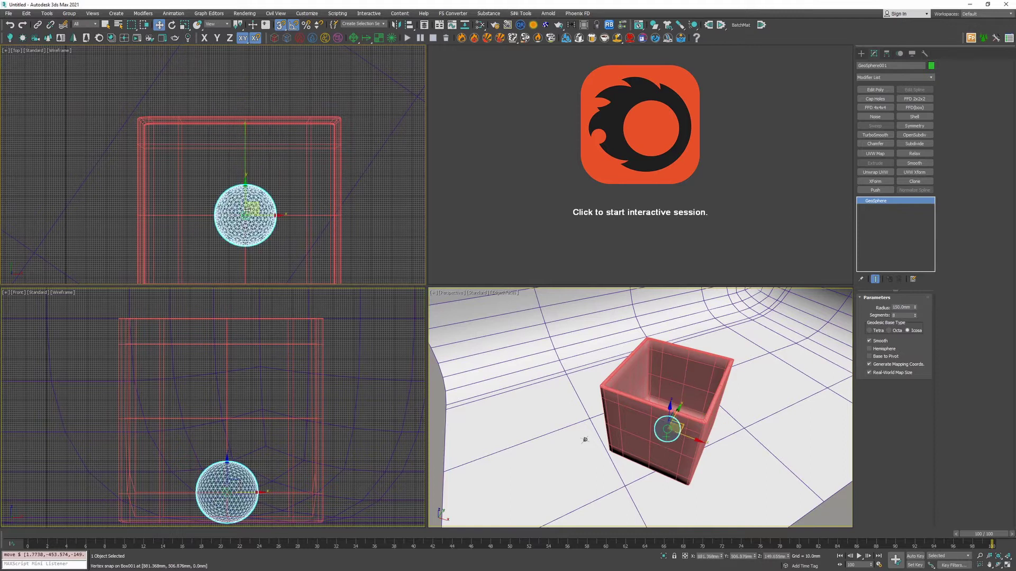
{"action": "key", "text": "z"}
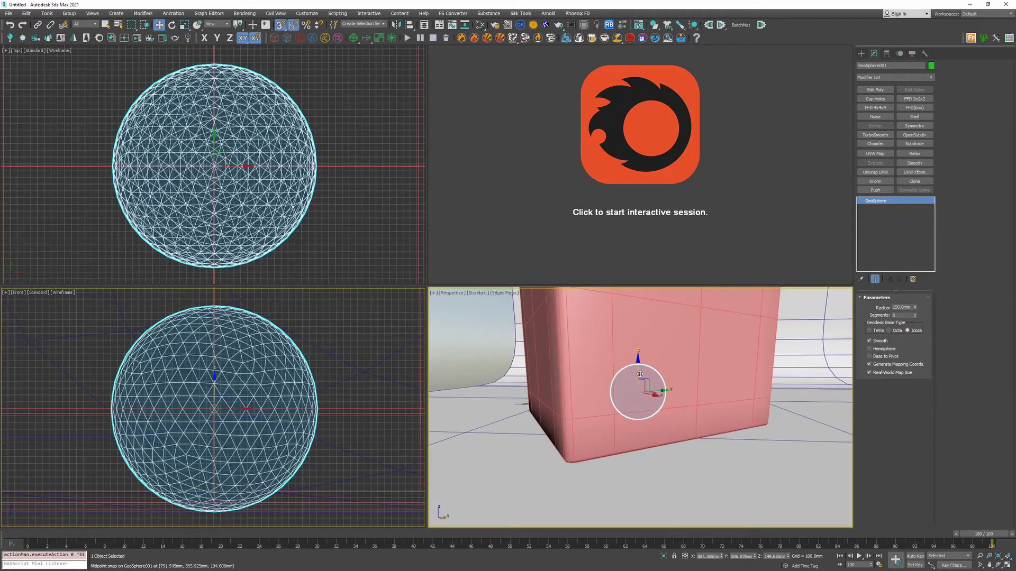
{"action": "left_click_drag", "start_coordinate": [638, 370], "coordinate": [640, 322]}
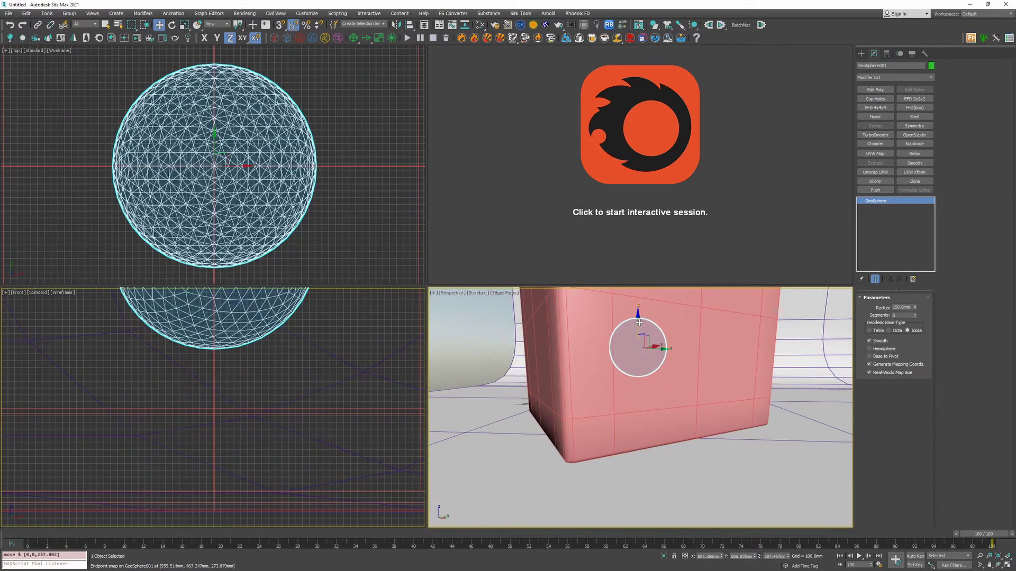
Isolate the GeoSphere and clone it straight up as a column of evenly spaced copies.
{"action": "scroll", "coordinate": [641, 328], "scroll_direction": "down", "scroll_amount": 5}
{"action": "middle_click_drag", "start_coordinate": [670, 317], "coordinate": [656, 402]}
{"action": "scroll", "coordinate": [630, 407], "scroll_direction": "up", "scroll_amount": 2}
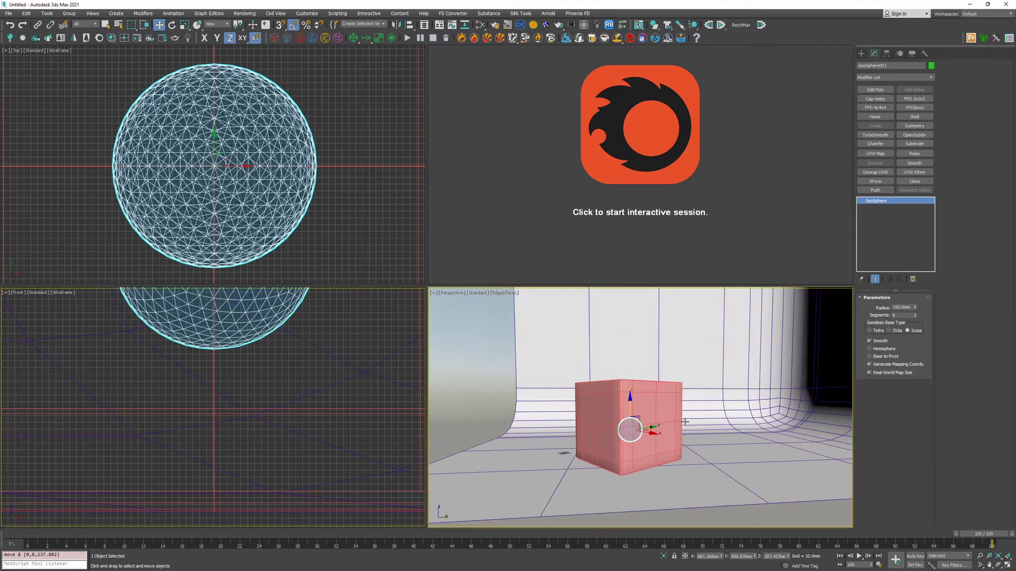
{"action": "key", "text": "alt+q"}
{"action": "left_click_drag", "start_coordinate": [630, 410], "coordinate": [631, 381], "text": "shift"}
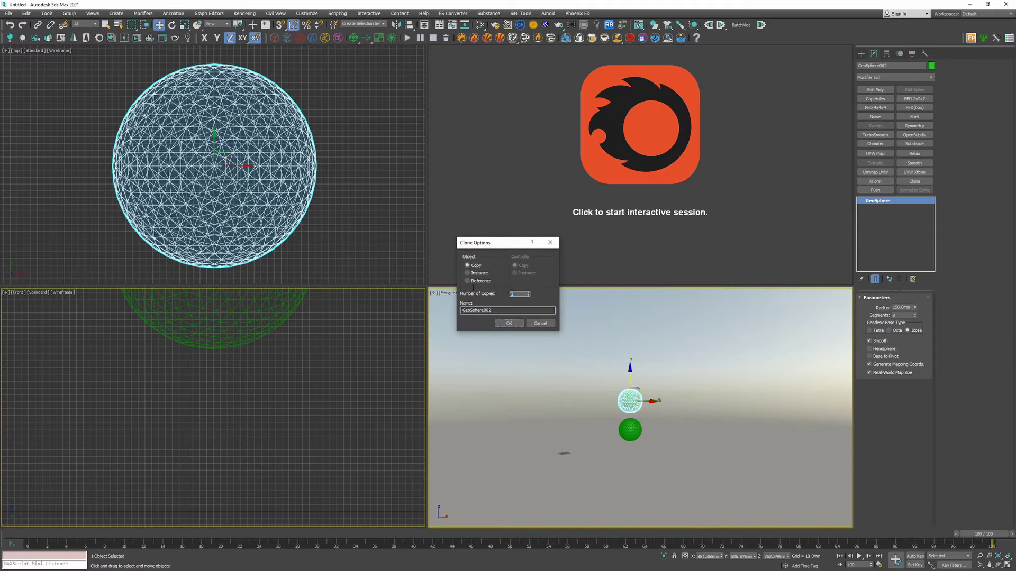
{"action": "left_click", "coordinate": [509, 324]}
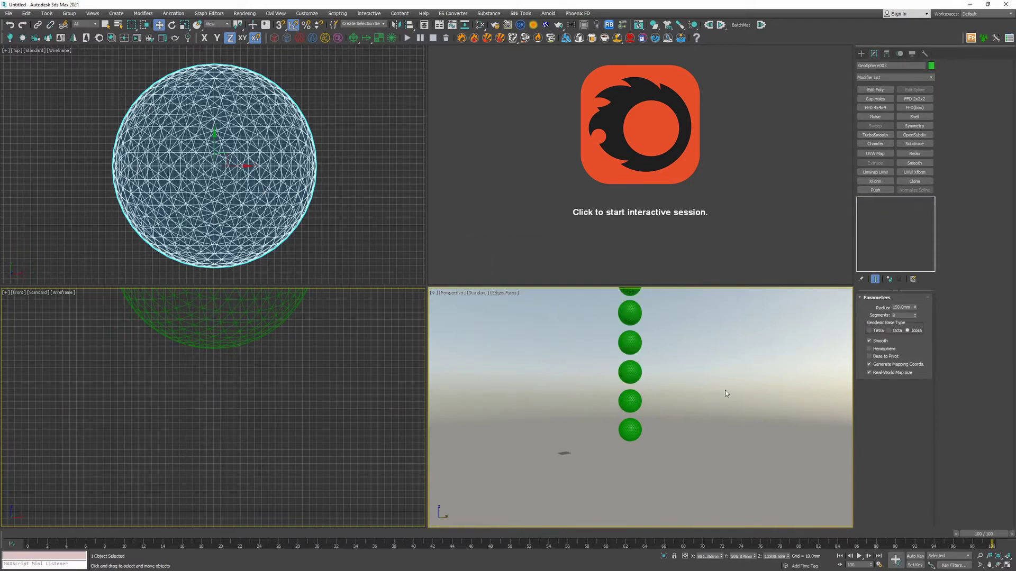
Collapse all the GeoSpheres into a single mesh object and convert it to Editable Poly.
{"action": "key", "text": "ctrl+a"}
{"action": "left_click", "coordinate": [925, 53]}
{"action": "left_click", "coordinate": [893, 110]}
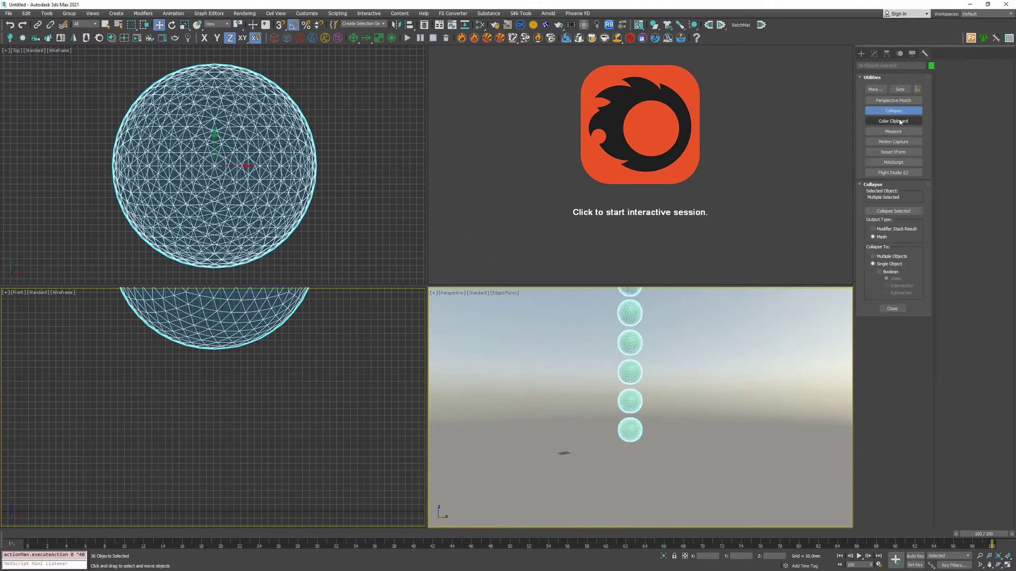
{"action": "left_click", "coordinate": [893, 211]}
{"action": "left_click", "coordinate": [874, 54]}
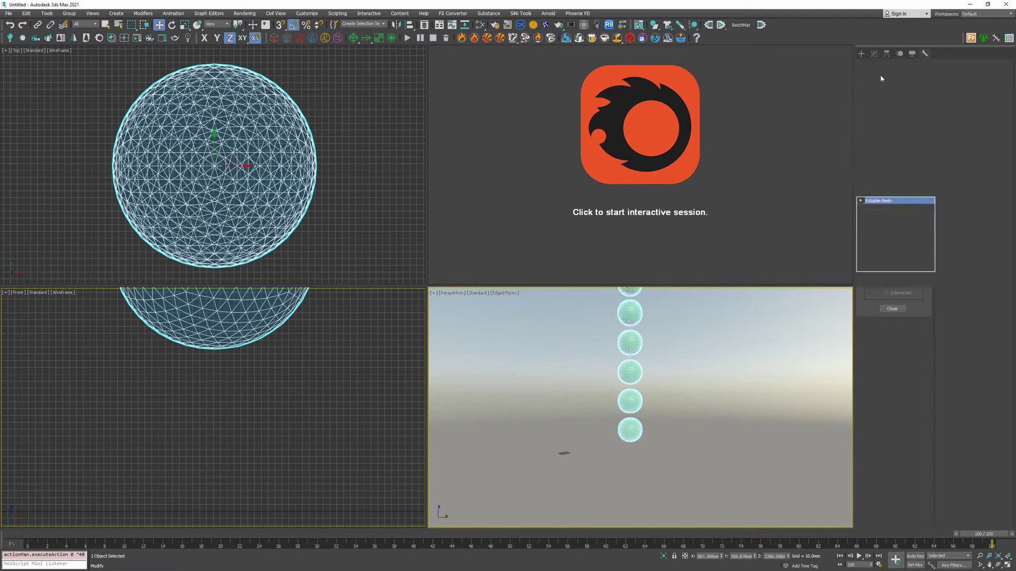
{"action": "right_click", "coordinate": [889, 201]}
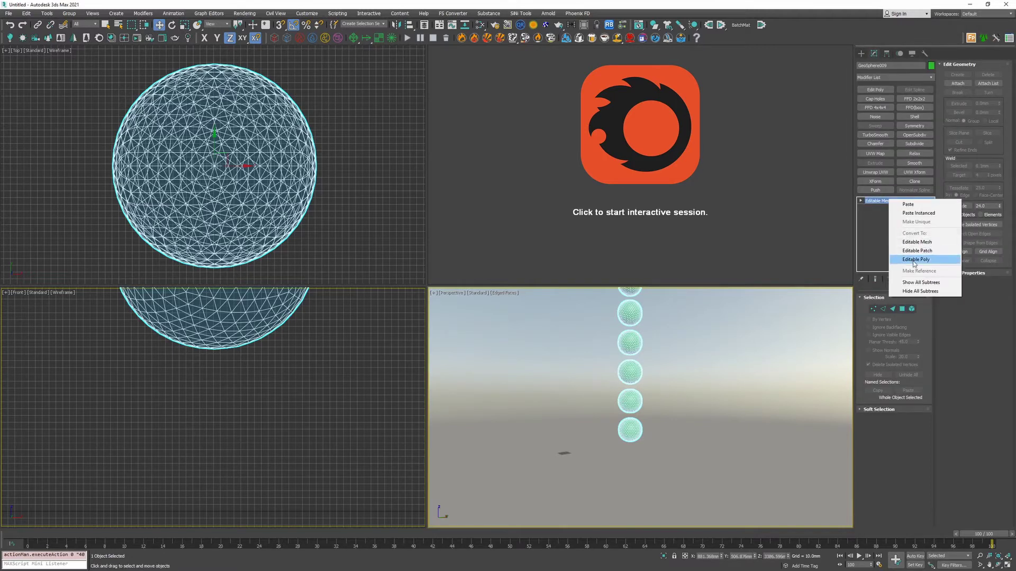
{"action": "left_click", "coordinate": [914, 259]}
Paste the copied Dynamo modifier onto the new sphere column, reset its simulation and end the isolation.
{"action": "right_click", "coordinate": [884, 201]}
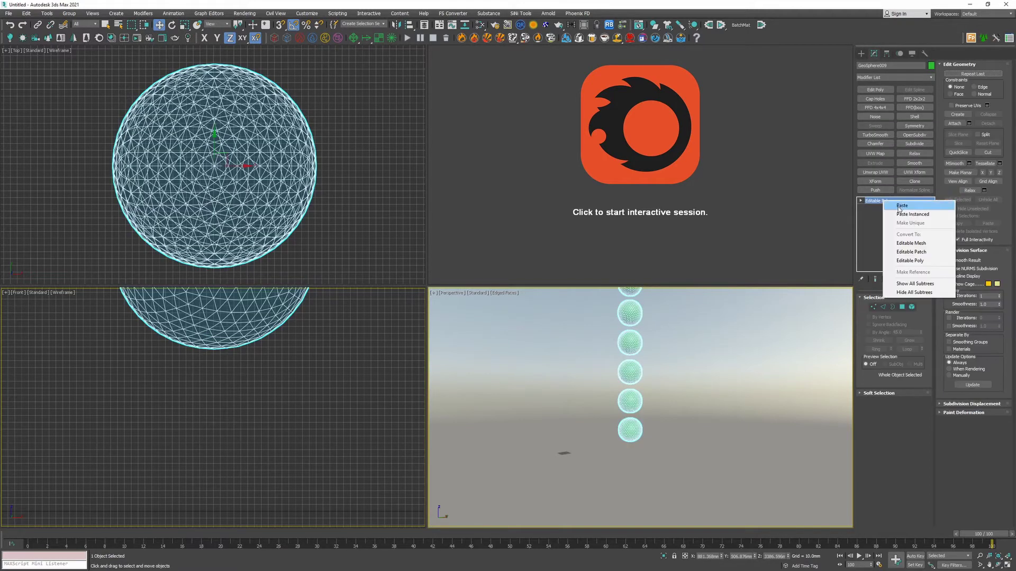
{"action": "left_click", "coordinate": [902, 205]}
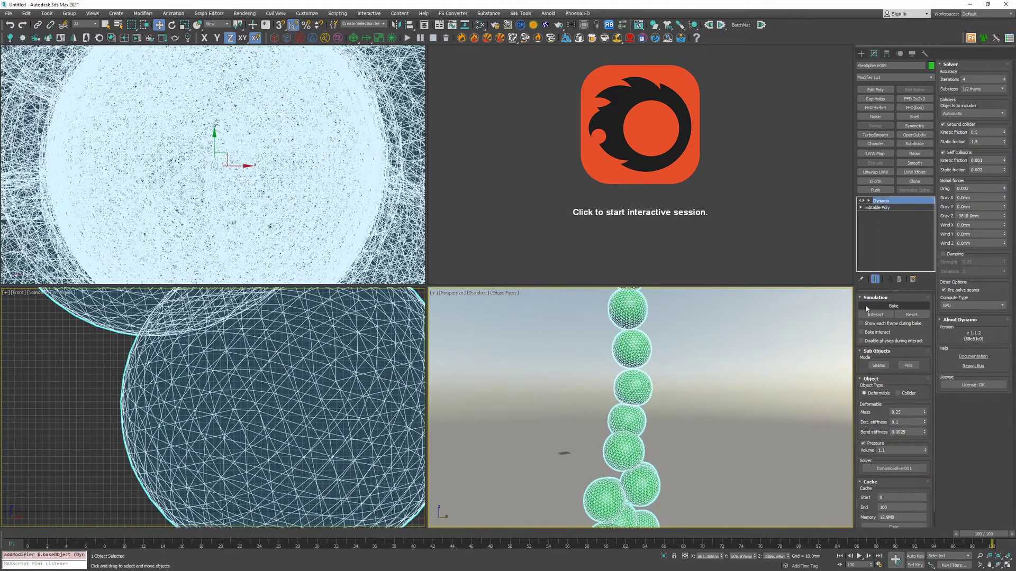
{"action": "left_click", "coordinate": [911, 315]}
{"action": "key", "text": "alt+q"}
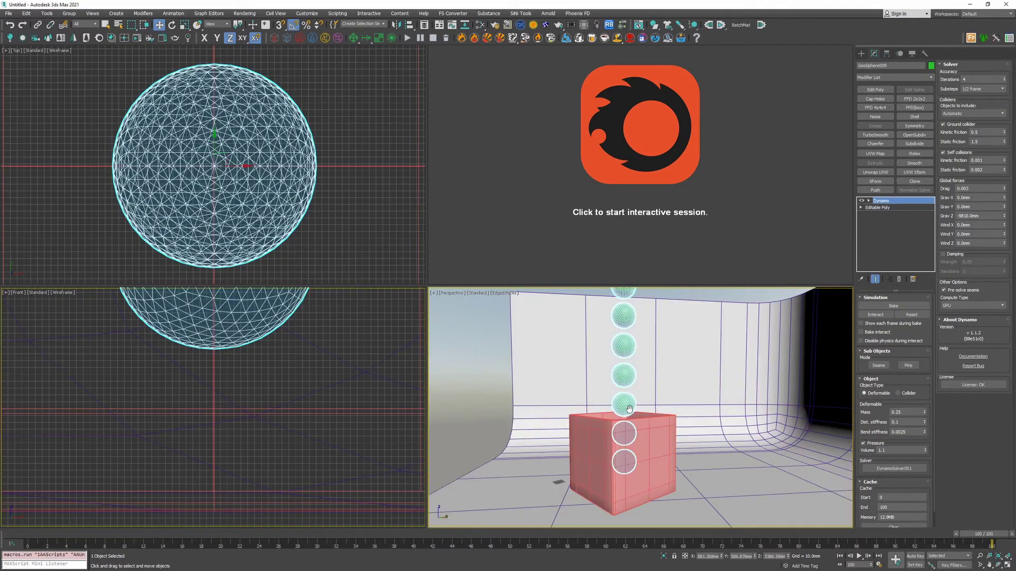
Examine the small-sphere column's height and position relative to the box and backdrop, from the front and from above.
{"action": "middle_click_drag", "start_coordinate": [630, 409], "coordinate": [621, 395]}
{"action": "middle_click_drag", "start_coordinate": [536, 375], "coordinate": [568, 398]}
{"action": "left_click", "coordinate": [525, 407]}
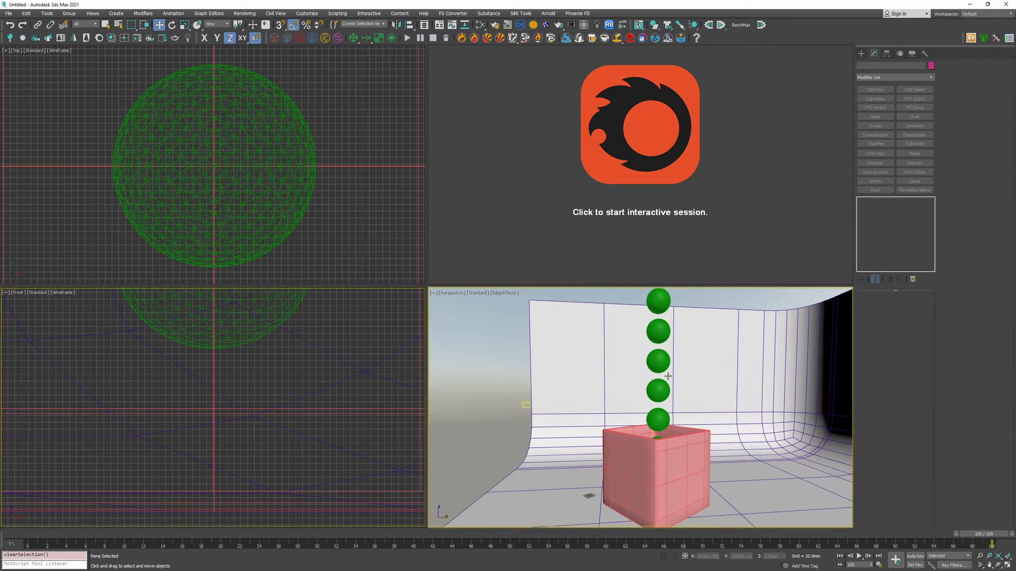
{"action": "left_click", "coordinate": [667, 376]}
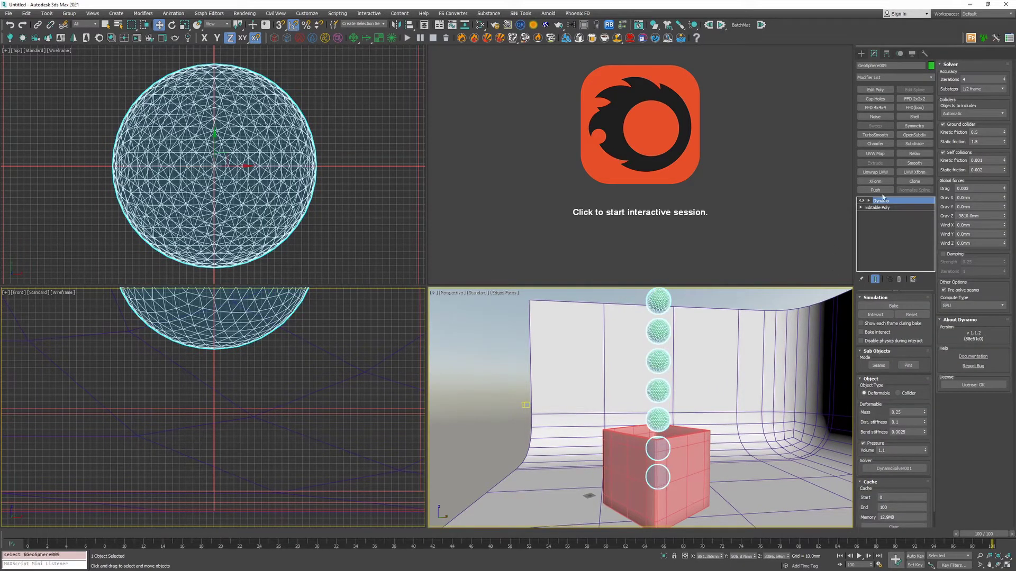
{"action": "middle_click_drag", "start_coordinate": [533, 378], "coordinate": [575, 386]}
{"action": "scroll", "coordinate": [594, 345], "scroll_direction": "down", "scroll_amount": 2}
{"action": "left_click", "coordinate": [575, 386]}
{"action": "middle_click_drag", "start_coordinate": [635, 360], "coordinate": [646, 381]}
{"action": "left_click", "coordinate": [714, 341]}
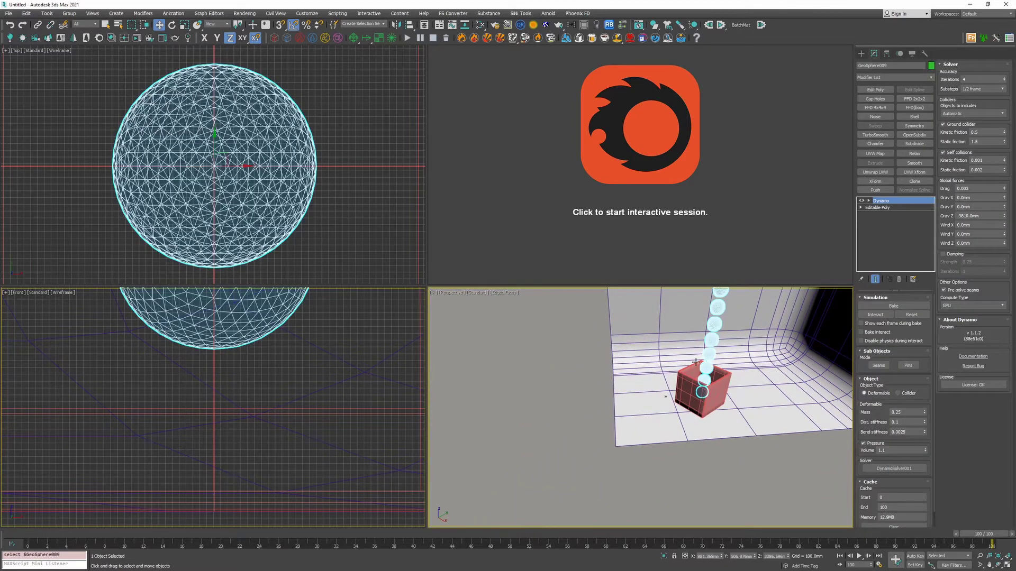
{"action": "middle_click_drag", "start_coordinate": [712, 324], "coordinate": [663, 437], "text": "alt"}
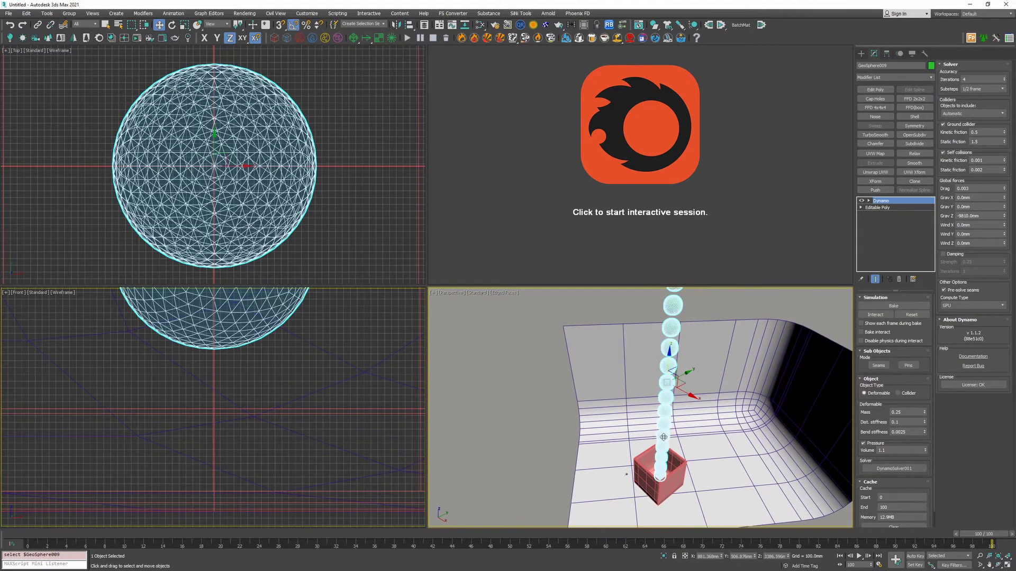
{"action": "left_click", "coordinate": [566, 431]}
Create a box beside the backdrop, about 835 mm long, 1180 mm wide and 898 mm high.
{"action": "left_click", "coordinate": [861, 54]}
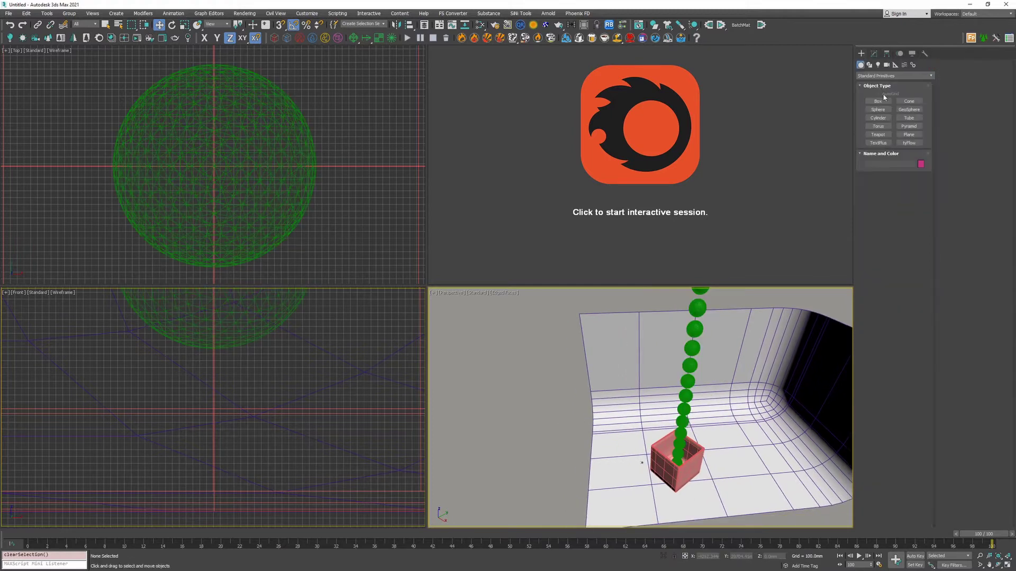
{"action": "left_click", "coordinate": [878, 102]}
{"action": "left_click_drag", "start_coordinate": [516, 451], "coordinate": [555, 459]}
{"action": "left_click", "coordinate": [874, 54]}
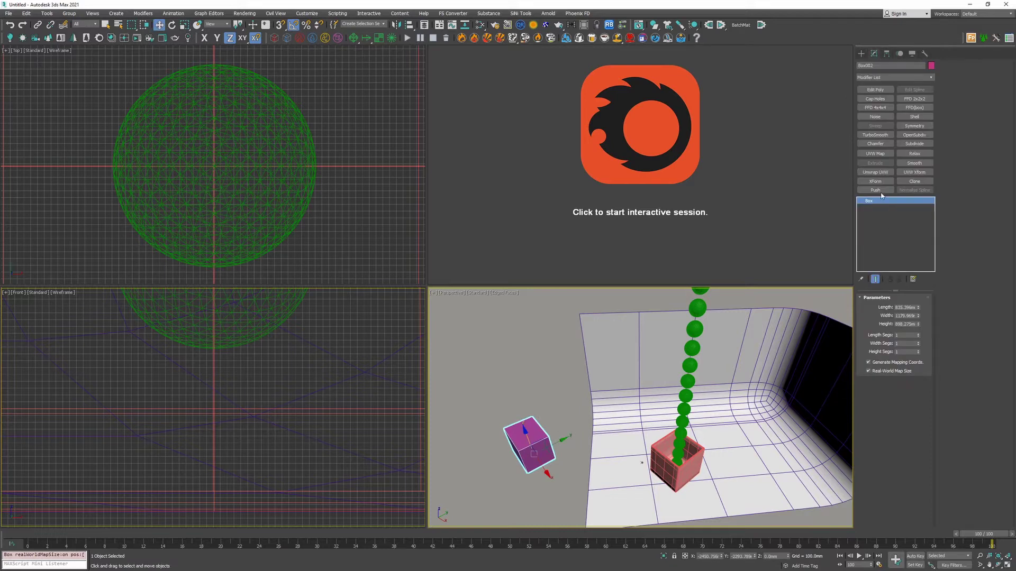
Add a DynamoModifier to the new box beside the backdrop.
{"action": "left_click", "coordinate": [886, 77]}
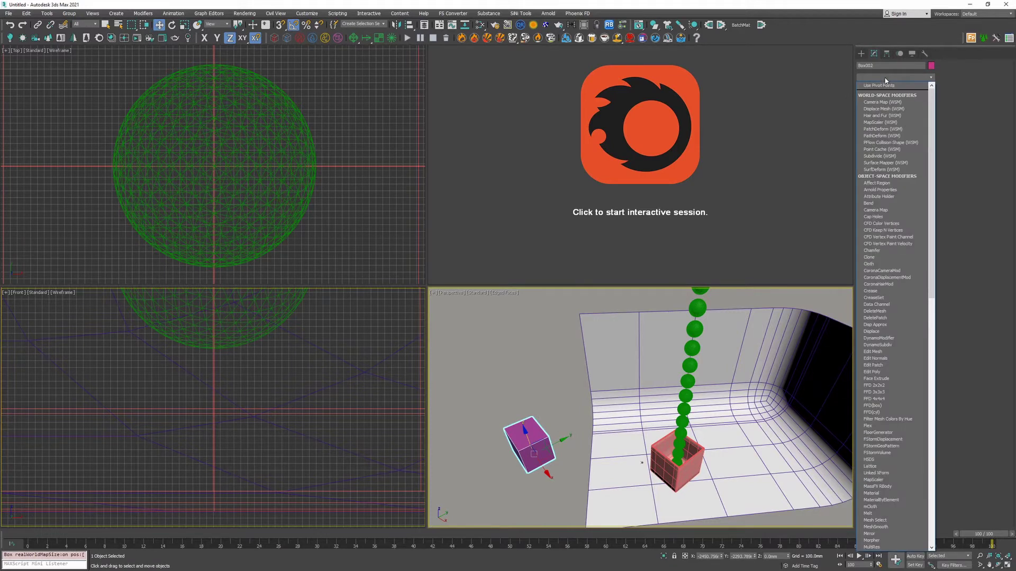
{"action": "scroll", "coordinate": [886, 80], "scroll_direction": "down", "scroll_amount": 3}
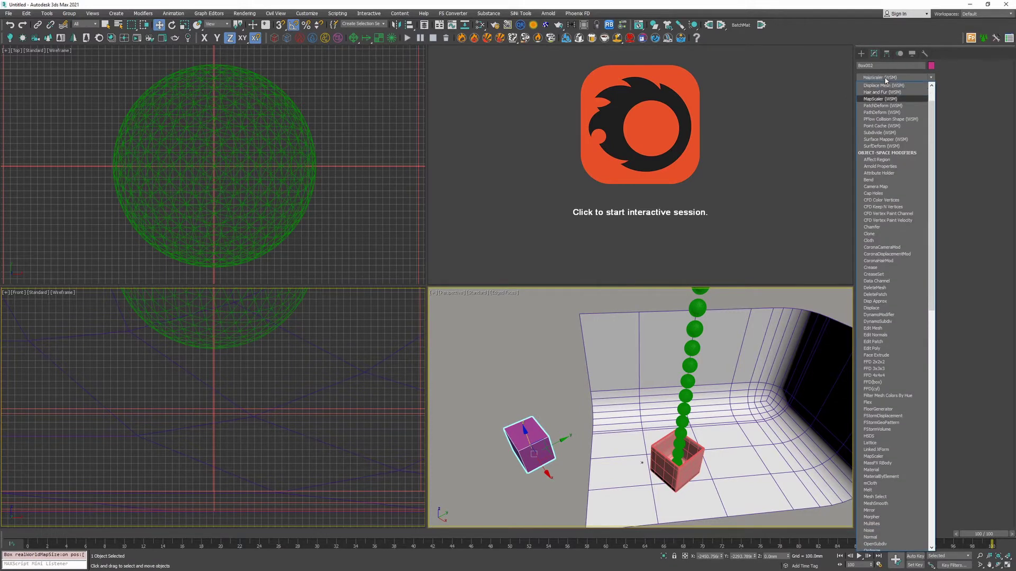
{"action": "scroll", "coordinate": [886, 80], "scroll_direction": "down", "scroll_amount": 3}
{"action": "type", "text": "dy"}
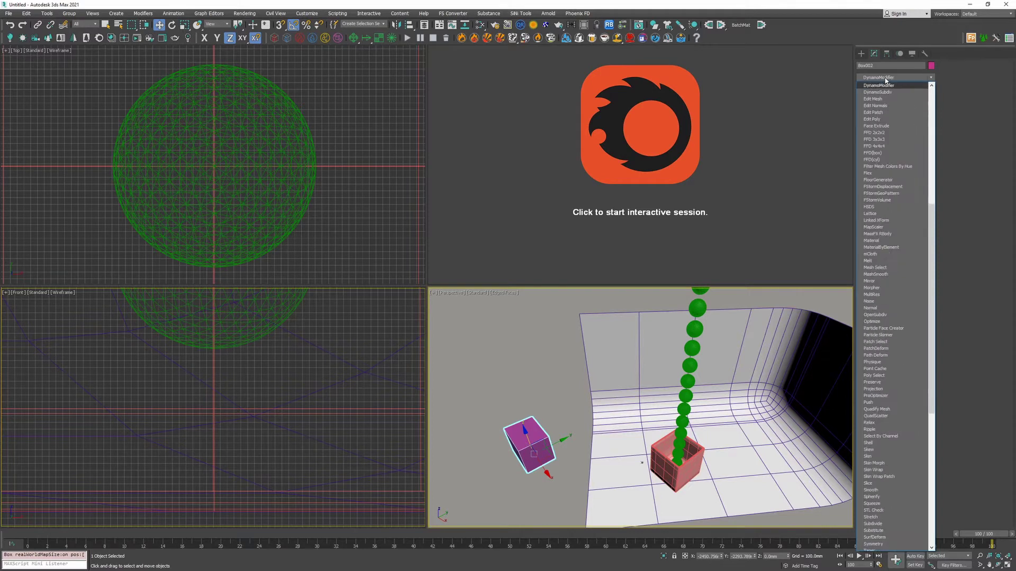
{"action": "key", "text": "Return"}
Clone the Dynamo box as instances, making a row of five boxes beside the backdrop.
{"action": "middle_click_drag", "start_coordinate": [707, 342], "coordinate": [797, 303]}
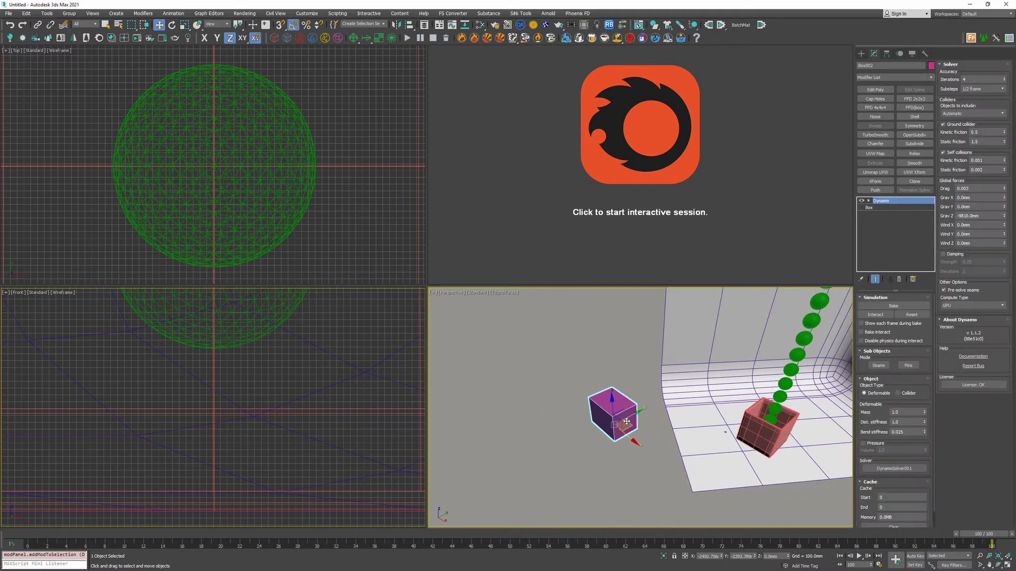
{"action": "left_click_drag", "start_coordinate": [609, 422], "coordinate": [542, 422], "text": "shift"}
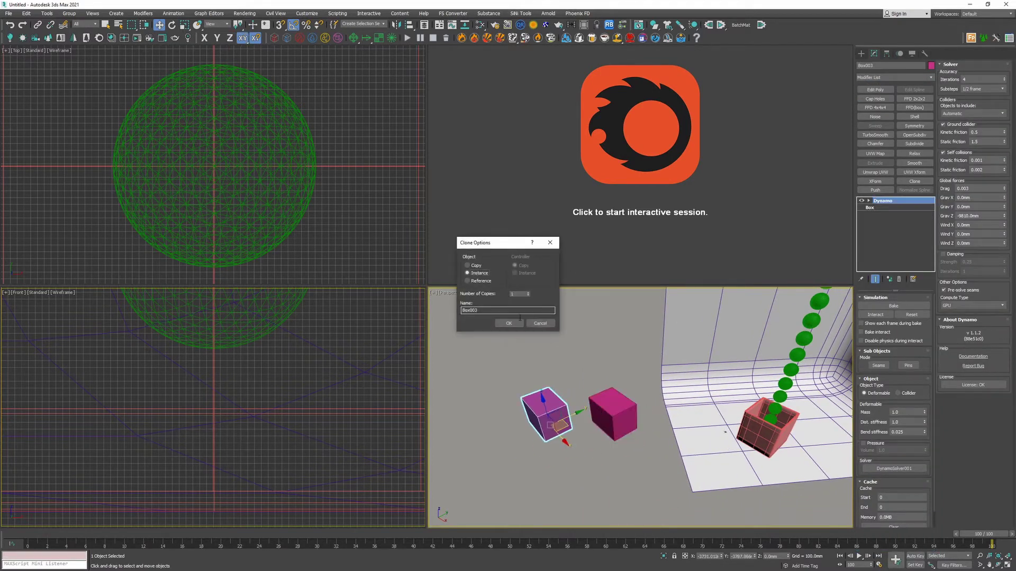
{"action": "left_click", "coordinate": [509, 323]}
{"action": "mouse_move", "coordinate": [571, 333]}
{"action": "middle_mouse_down"}
{"action": "mouse_move", "coordinate": [611, 326]}
{"action": "mouse_move", "coordinate": [544, 381]}
{"action": "mouse_move", "coordinate": [617, 378]}
{"action": "mouse_move", "coordinate": [662, 437]}
{"action": "middle_mouse_up"}
{"action": "left_click", "coordinate": [770, 472]}
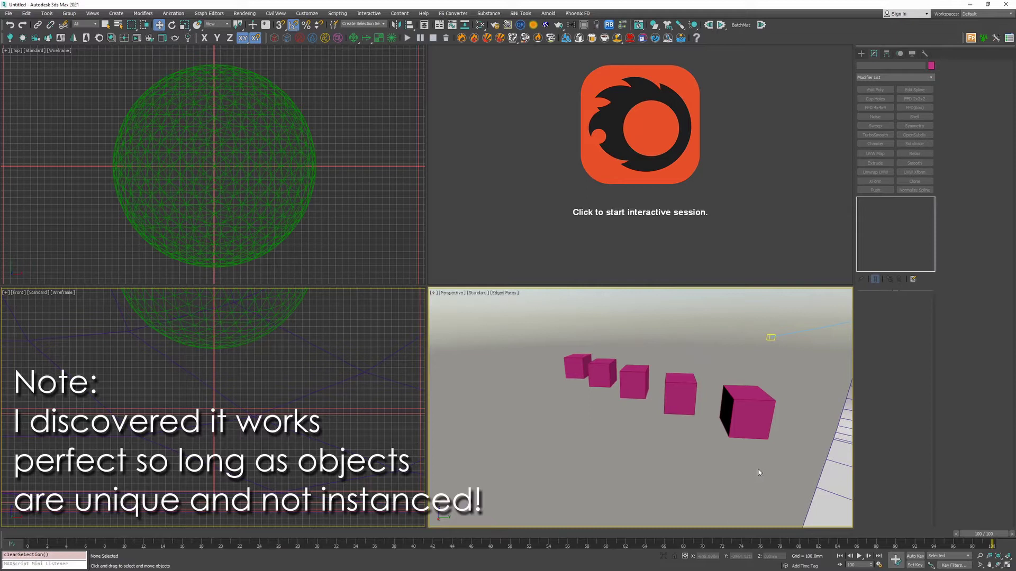
Try the interactive Dynamo simulation on the nearest box, then delete the row of instanced boxes.
{"action": "left_click_drag", "start_coordinate": [540, 343], "coordinate": [539, 343]}
{"action": "left_click", "coordinate": [679, 447]}
{"action": "left_click", "coordinate": [751, 415]}
{"action": "left_click", "coordinate": [881, 316]}
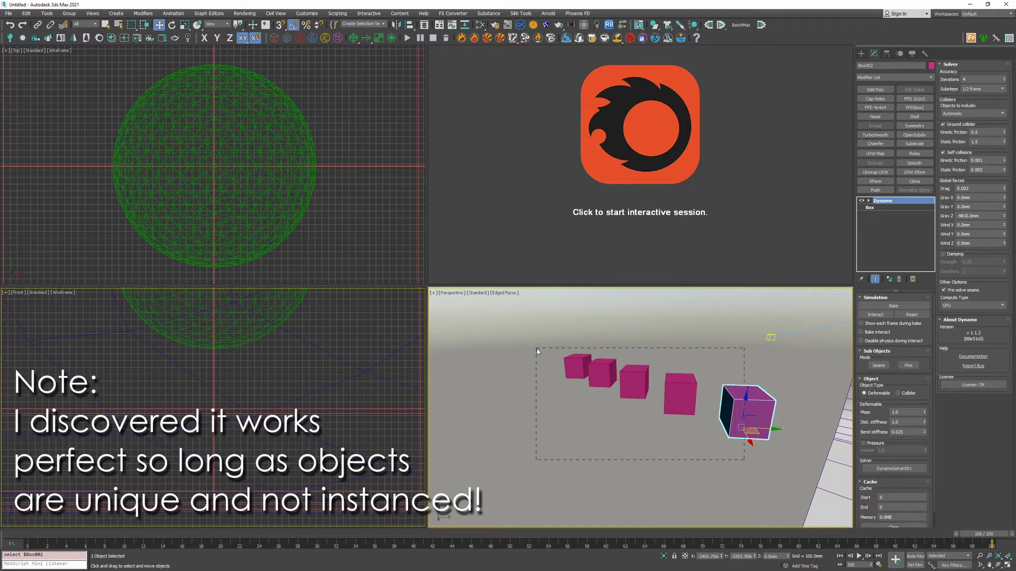
{"action": "left_click_drag", "start_coordinate": [537, 350], "coordinate": [534, 347]}
{"action": "key", "text": "Delete"}
Select the small-sphere column and examine its placement above the open box.
{"action": "scroll", "coordinate": [537, 351], "scroll_direction": "up", "scroll_amount": 10}
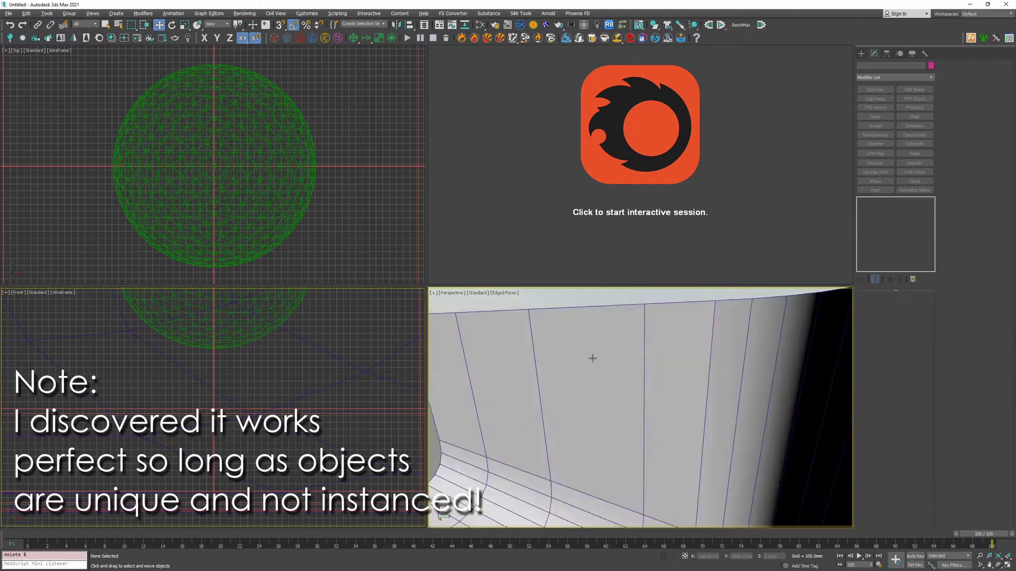
{"action": "scroll", "coordinate": [631, 389], "scroll_direction": "down", "scroll_amount": 10}
{"action": "left_click", "coordinate": [575, 363]}
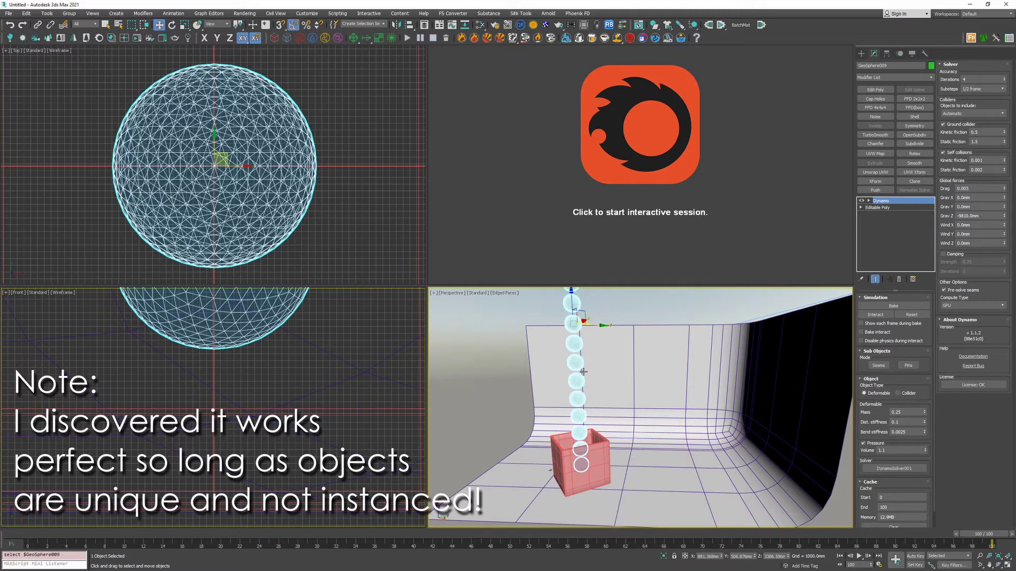
{"action": "middle_click_drag", "start_coordinate": [585, 330], "coordinate": [640, 509], "text": "alt"}
{"action": "middle_click_drag", "start_coordinate": [654, 426], "coordinate": [670, 259]}
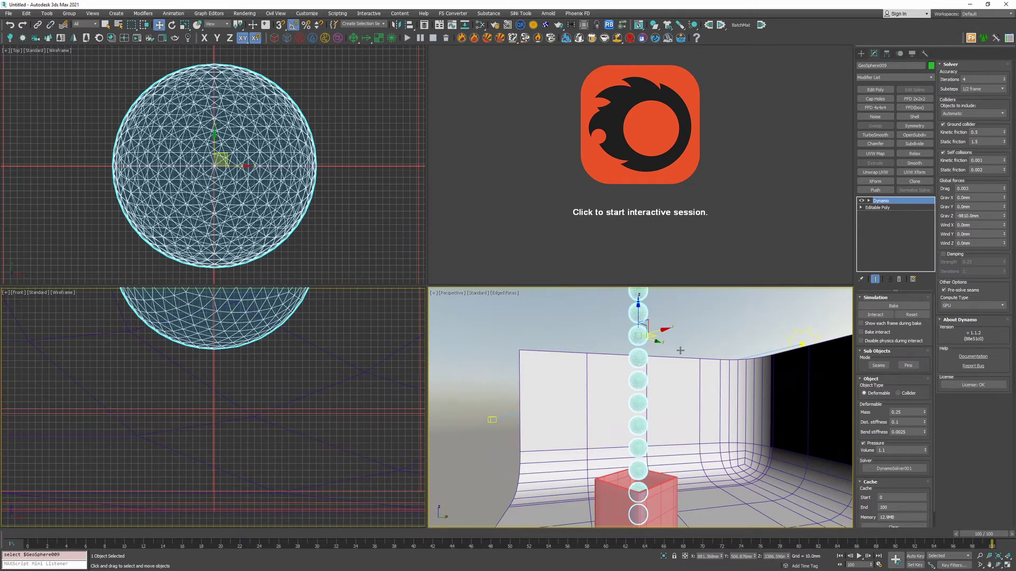
{"action": "left_click", "coordinate": [882, 307]}
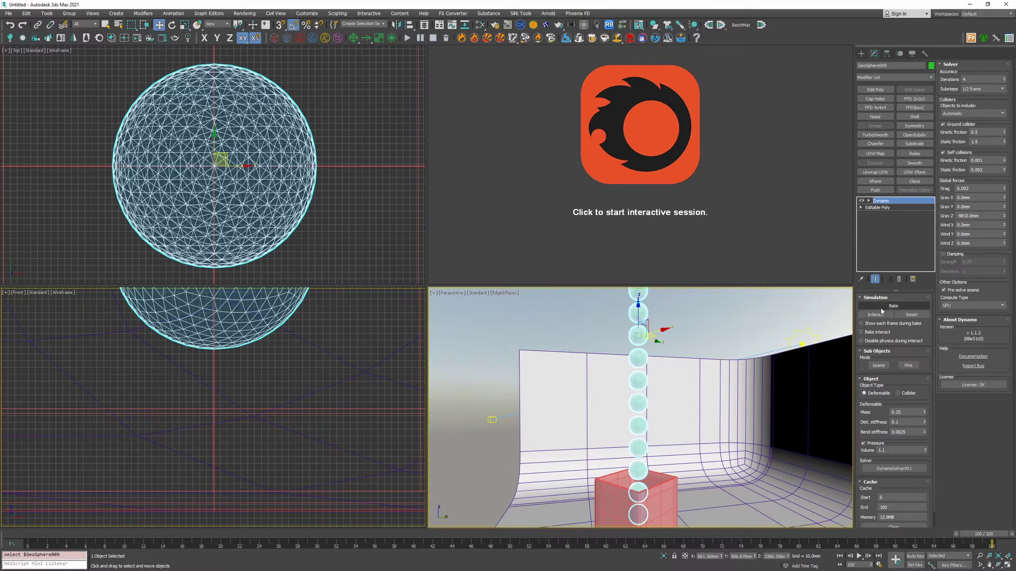
Assign the Glass Clear Distorted material from the Corona Material Library to the open box.
{"action": "left_click", "coordinate": [671, 493]}
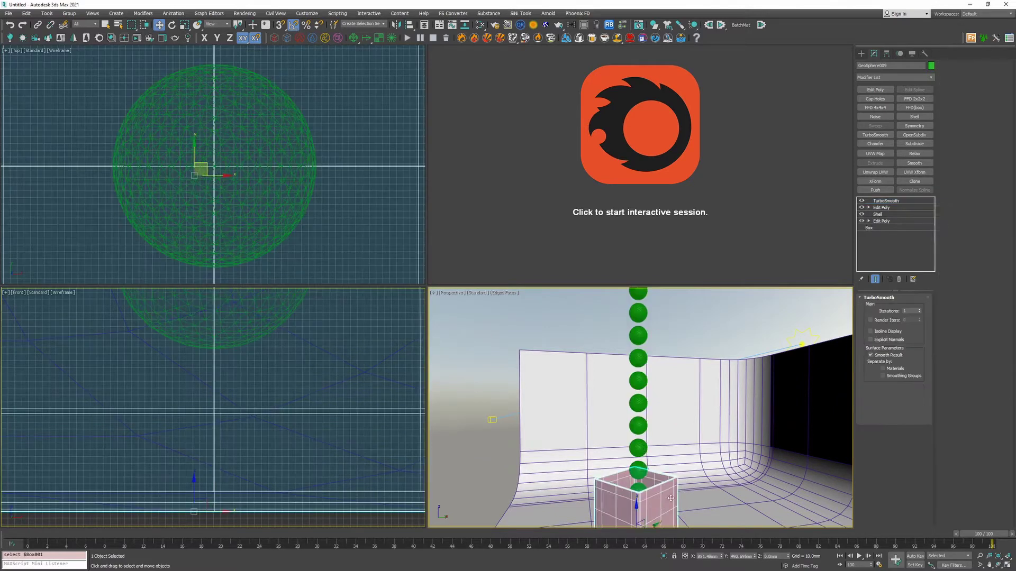
{"action": "key", "text": "z"}
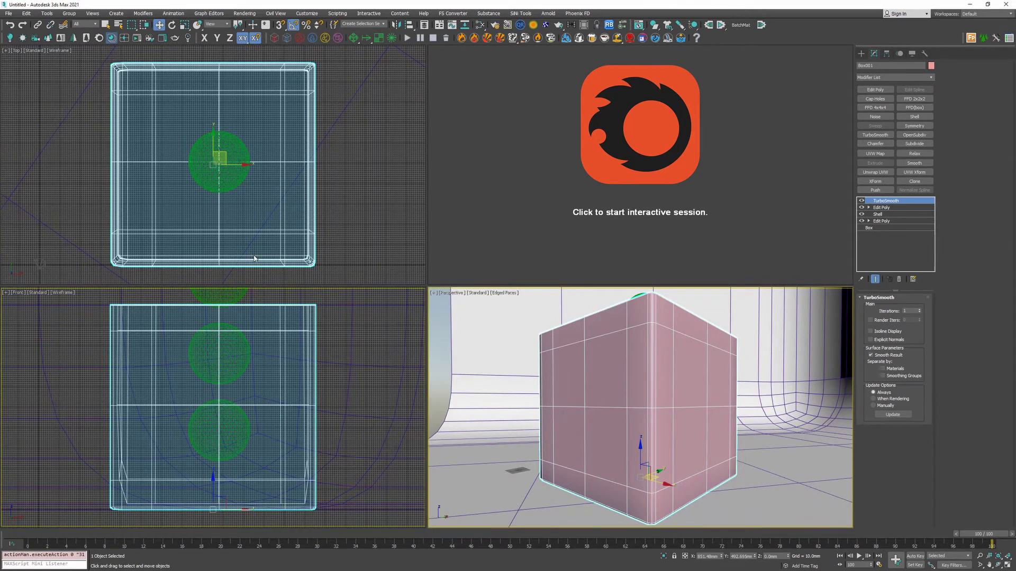
{"action": "left_click", "coordinate": [56, 136]}
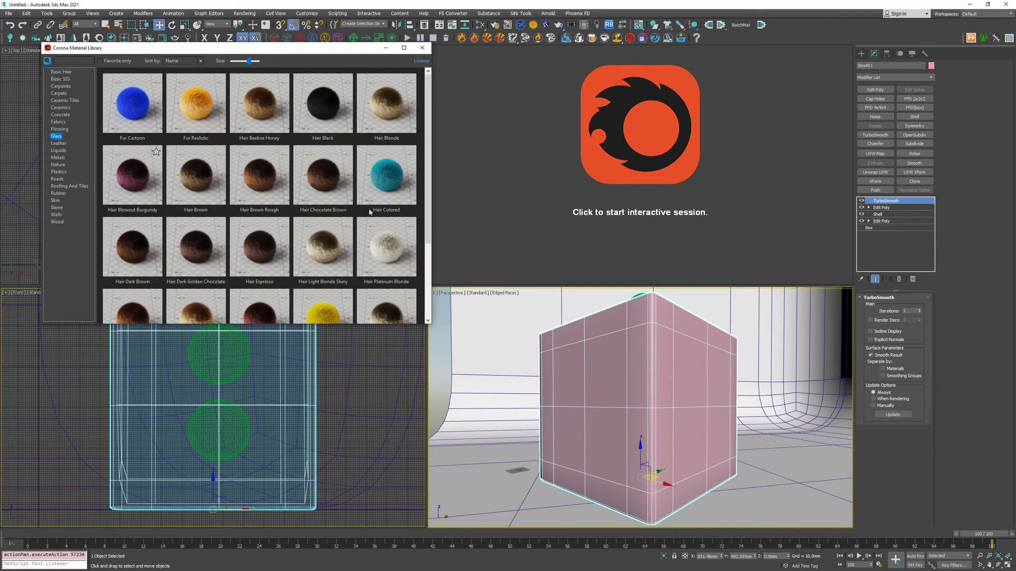
{"action": "right_click", "coordinate": [188, 165]}
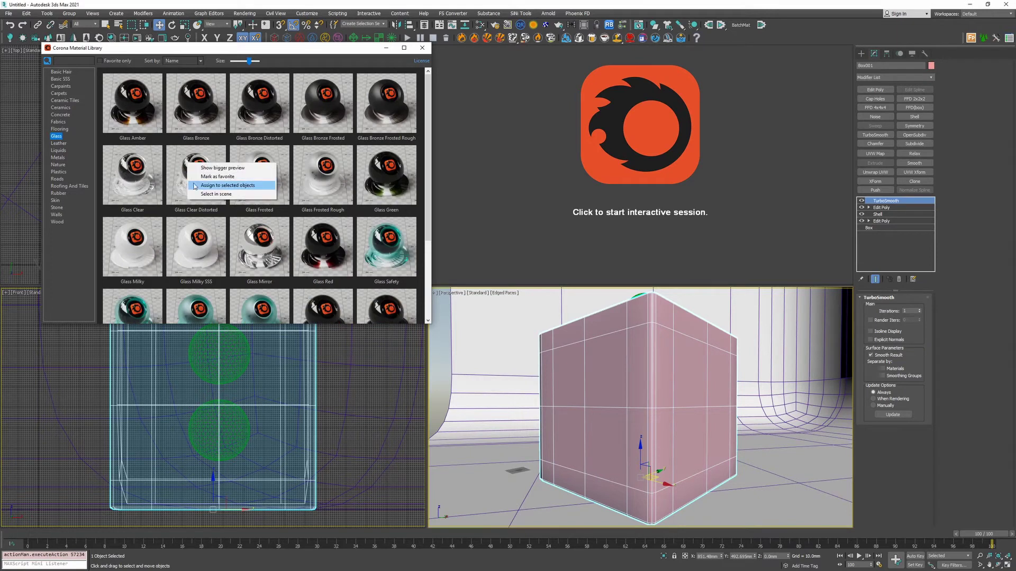
{"action": "left_click", "coordinate": [200, 186]}
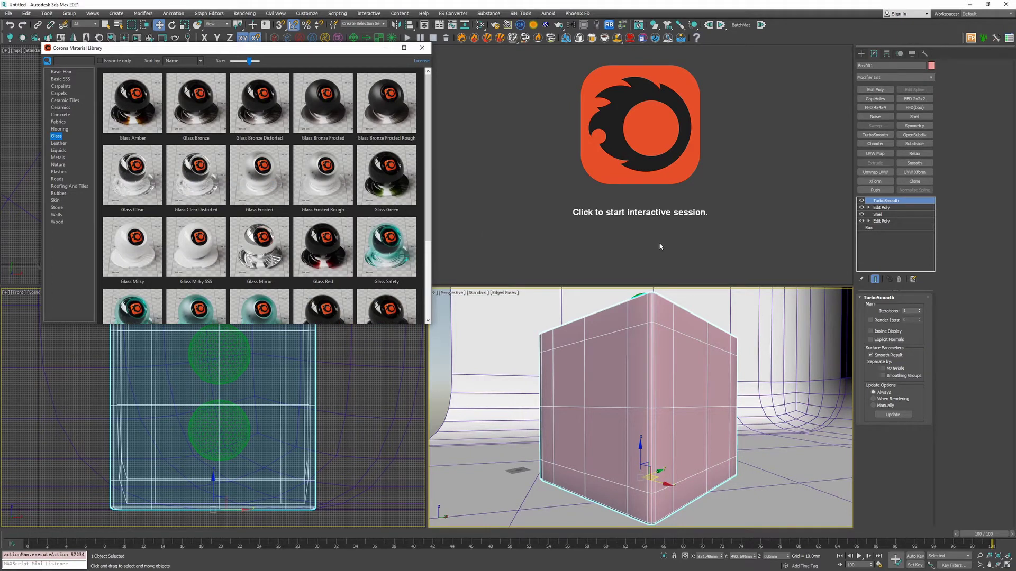
{"action": "left_click", "coordinate": [422, 48]}
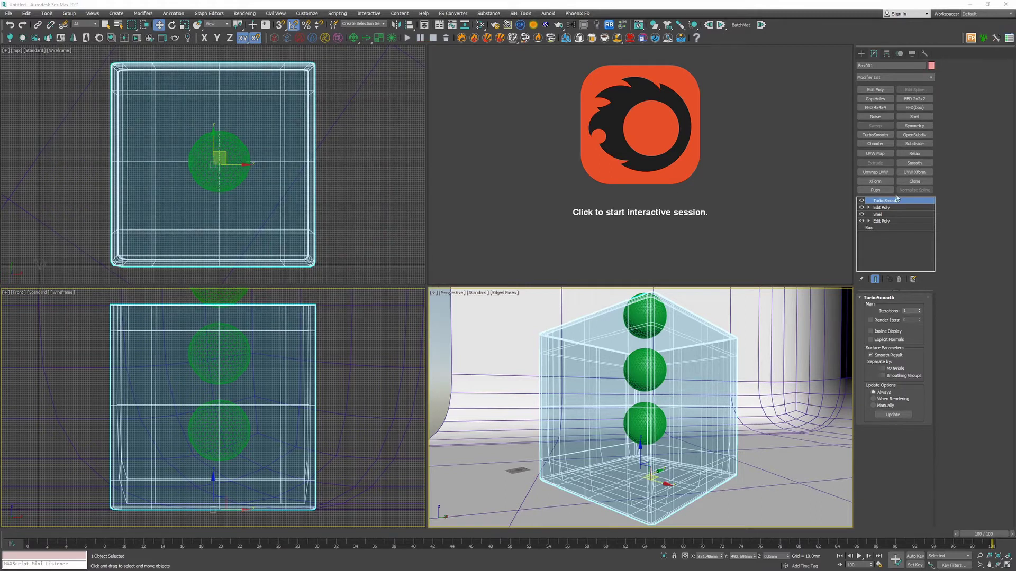
Set the open box's TurboSmooth iterations to 2.
{"action": "left_click", "coordinate": [919, 312]}
{"action": "left_click", "coordinate": [920, 309]}
{"action": "left_click", "coordinate": [919, 309]}
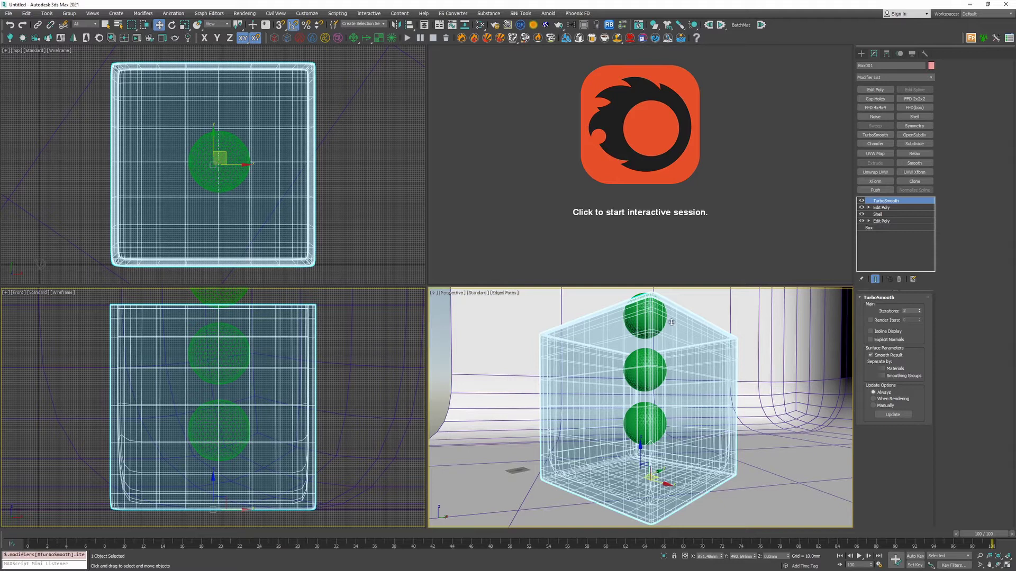
Rotate the open box -35 degrees about its Z axis.
{"action": "left_click", "coordinate": [685, 365]}
{"action": "scroll", "coordinate": [685, 365], "scroll_direction": "down", "scroll_amount": 3}
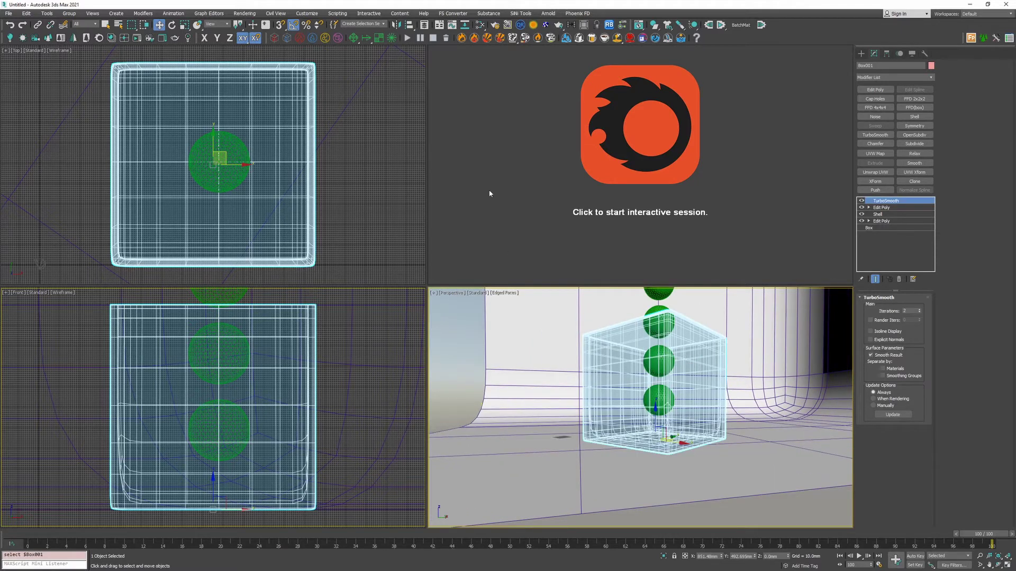
{"action": "key", "text": "e"}
{"action": "left_click_drag", "start_coordinate": [671, 447], "coordinate": [654, 448]}
{"action": "middle_click_drag", "start_coordinate": [254, 201], "coordinate": [258, 191]}
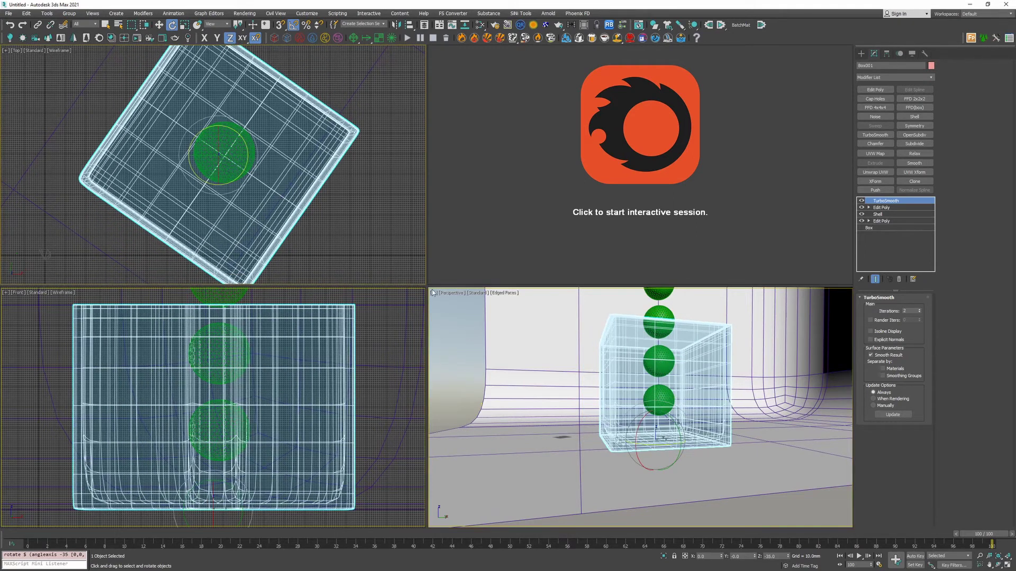
Create a Corona camera from an orbited perspective view of the box and turn on its automatic vertical tilt.
{"action": "middle_click_drag", "start_coordinate": [661, 412], "coordinate": [682, 399], "text": "alt"}
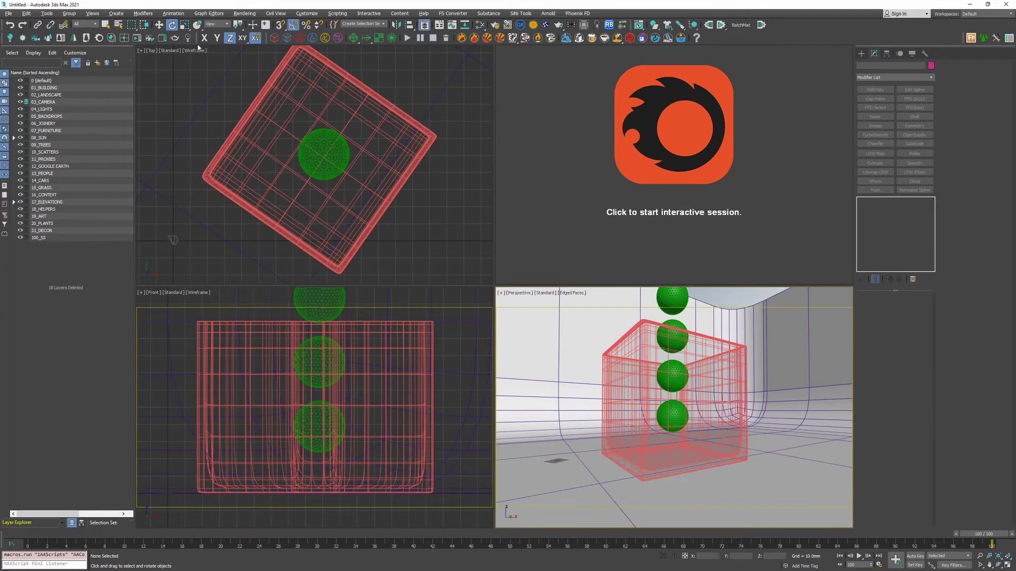
{"action": "left_click", "coordinate": [150, 39]}
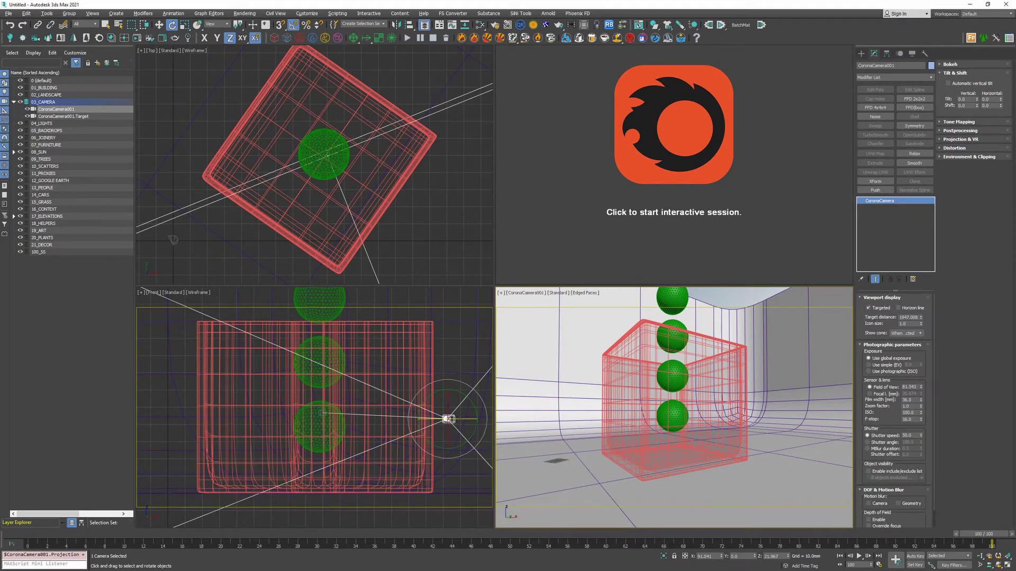
{"action": "left_click", "coordinate": [969, 85]}
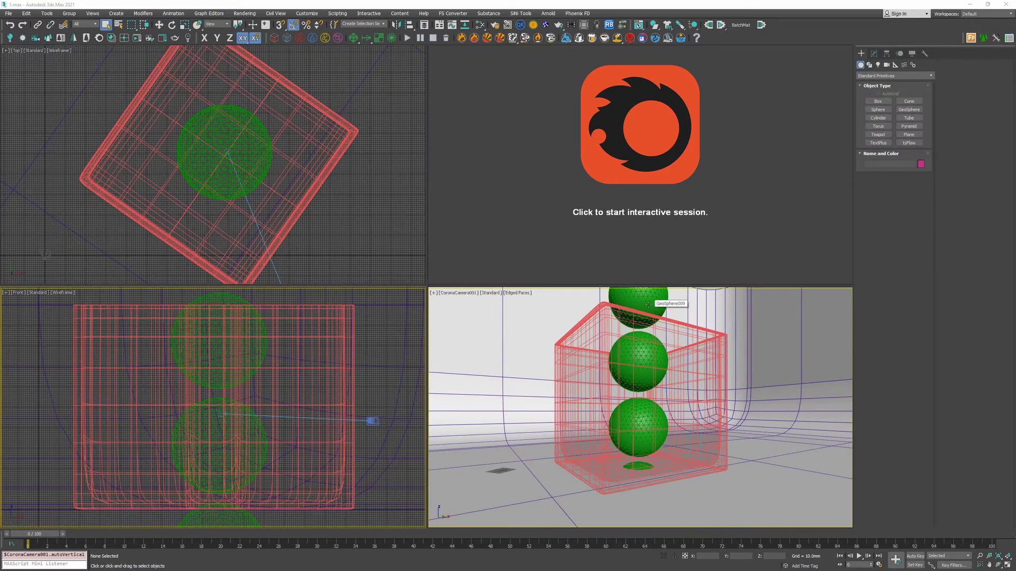
Select the sphere column and reset its Dynamo simulation.
{"action": "left_click", "coordinate": [649, 305]}
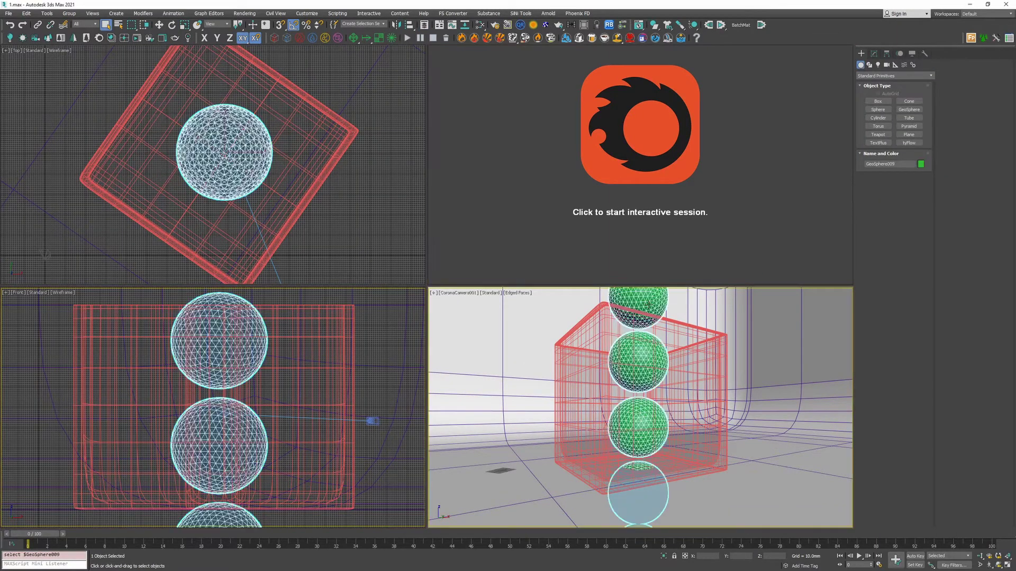
{"action": "left_click", "coordinate": [873, 53]}
{"action": "left_click", "coordinate": [911, 315]}
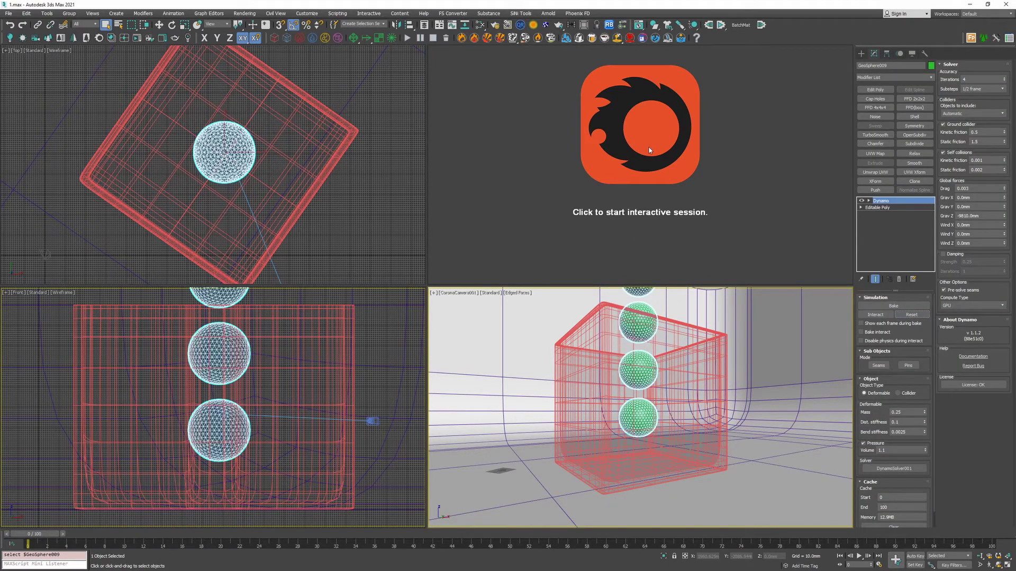
{"action": "left_click", "coordinate": [875, 307]}
Start the Corona interactive render and set the simple exposure to -5.0 EV in the render setup.
{"action": "left_click", "coordinate": [623, 245]}
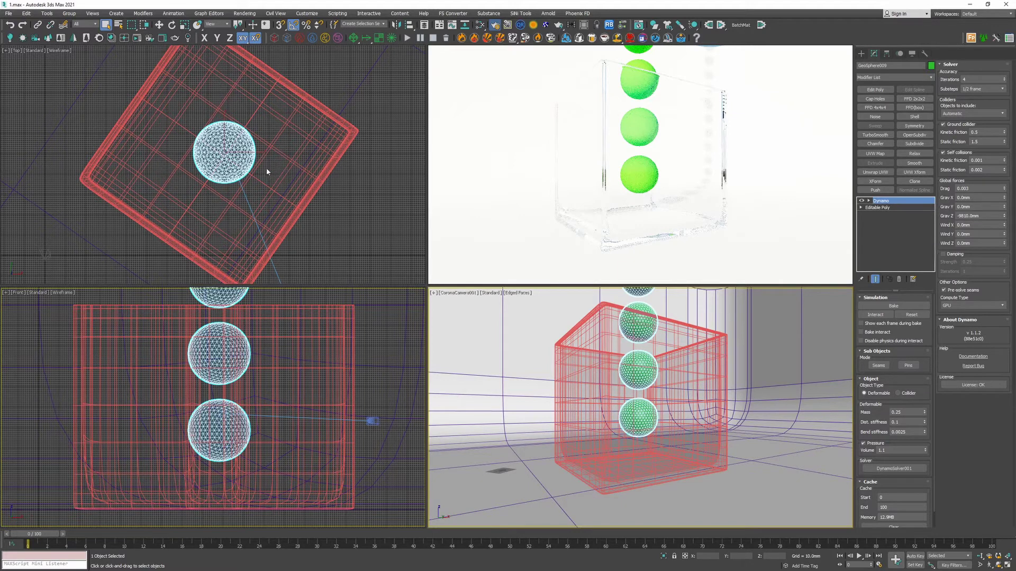
{"action": "key", "text": "F10"}
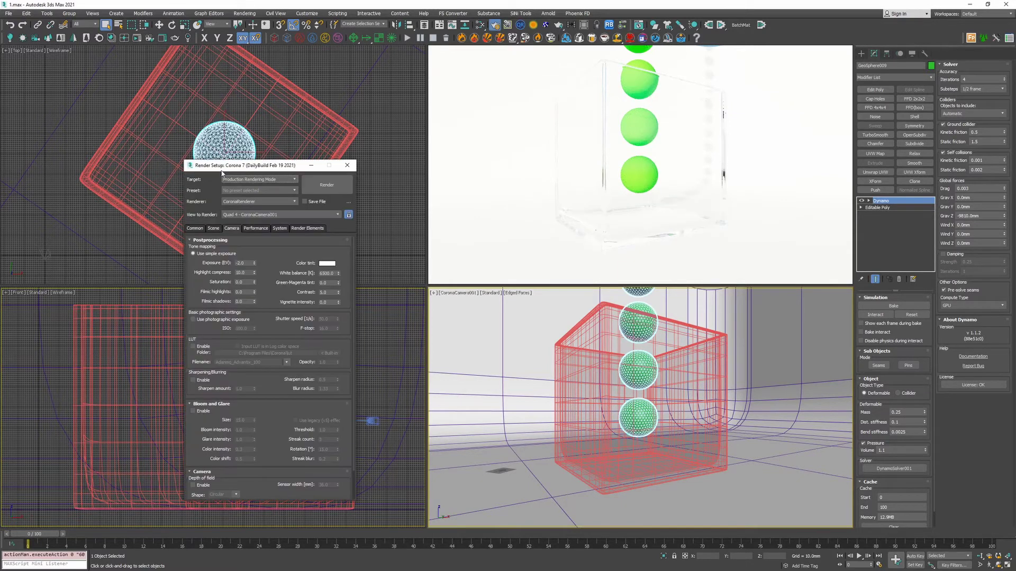
{"action": "left_click_drag", "start_coordinate": [234, 169], "coordinate": [94, 96]}
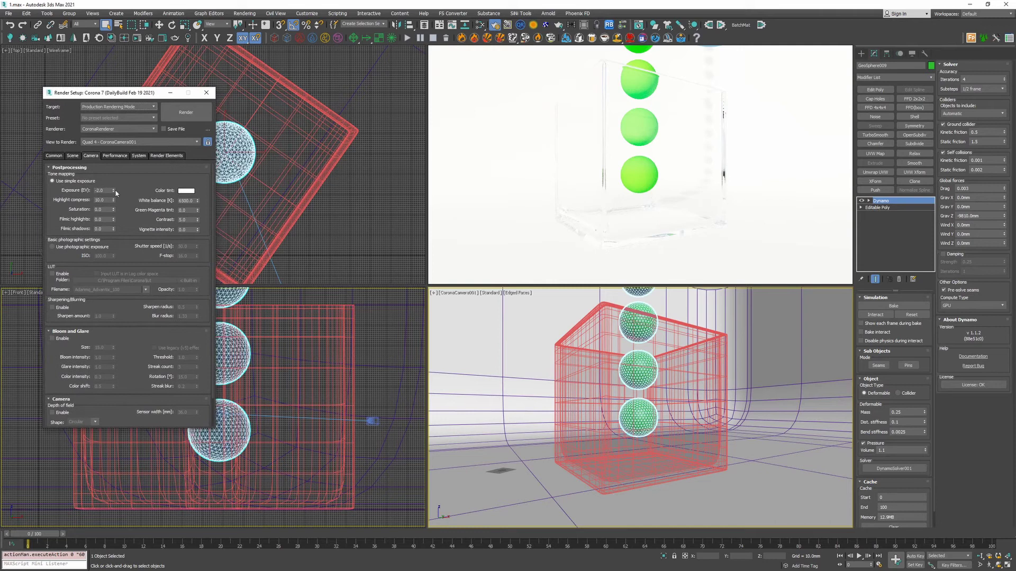
{"action": "left_click_drag", "start_coordinate": [113, 190], "coordinate": [113, 245]}
{"action": "double_click", "coordinate": [99, 191]}
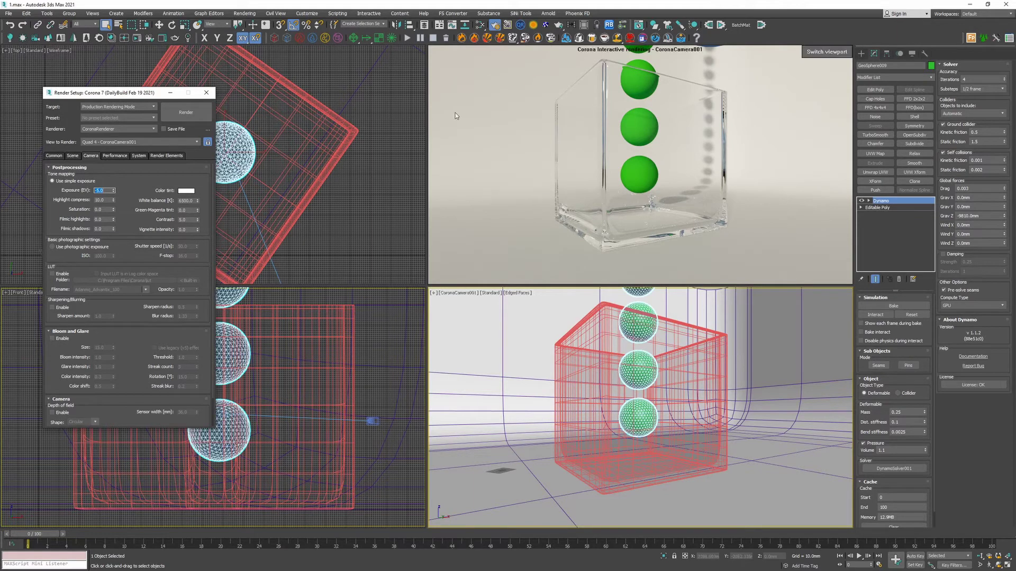
{"action": "left_click", "coordinate": [206, 92]}
Run the interactive Dynamo simulation until the spheres fill the glass box, and stop it there.
{"action": "left_click", "coordinate": [869, 316]}
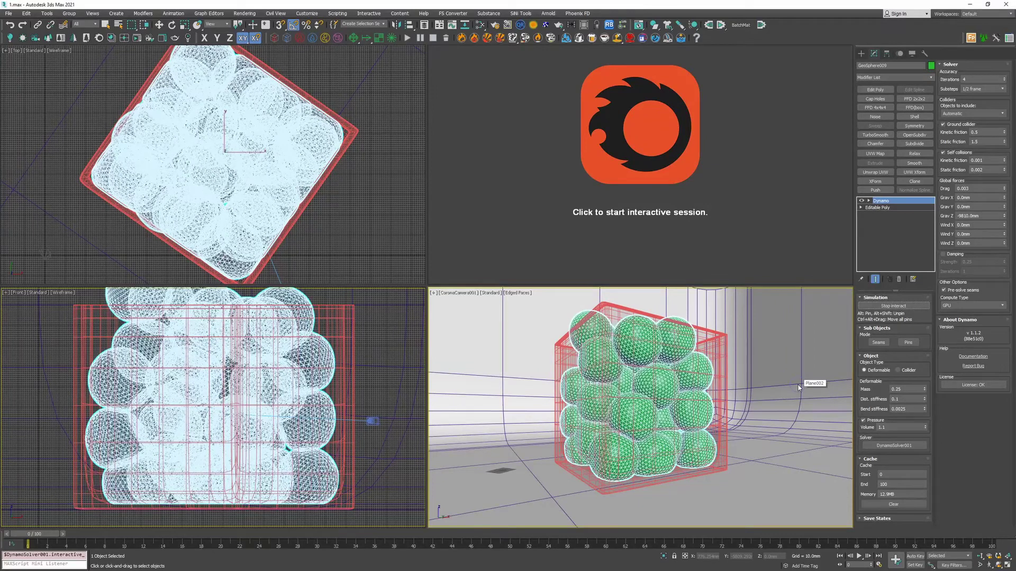
{"action": "left_click", "coordinate": [893, 305]}
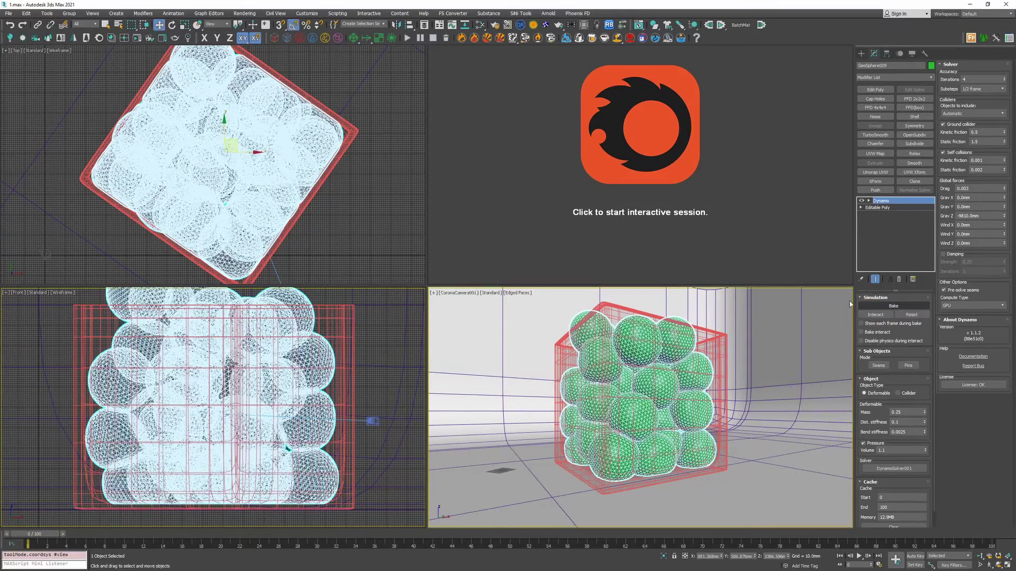
Preview the packed spheres through the camera in the Corona interactive render, then stop the render.
{"action": "left_click", "coordinate": [818, 141]}
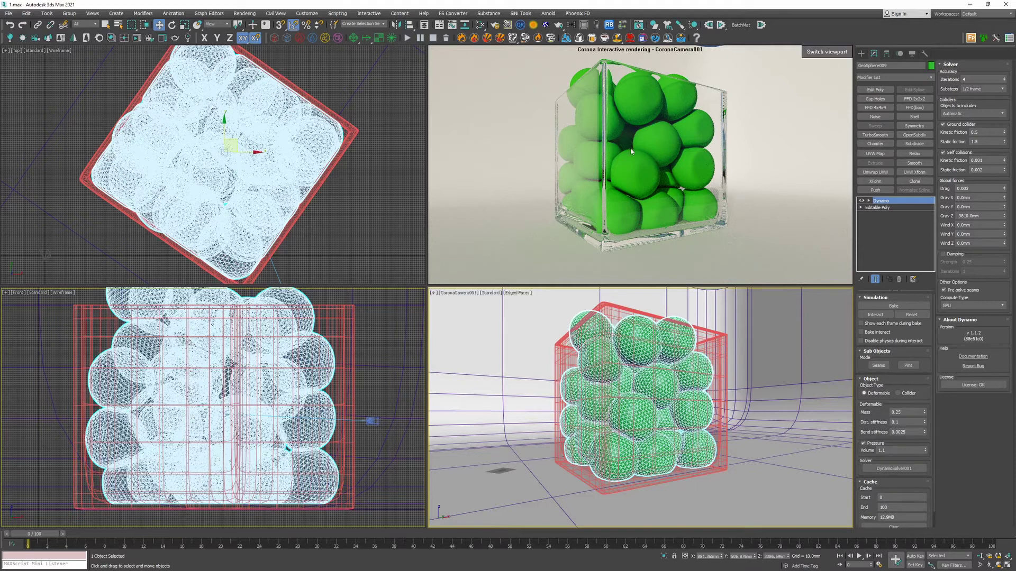
{"action": "right_click", "coordinate": [672, 191]}
{"action": "left_click", "coordinate": [688, 224]}
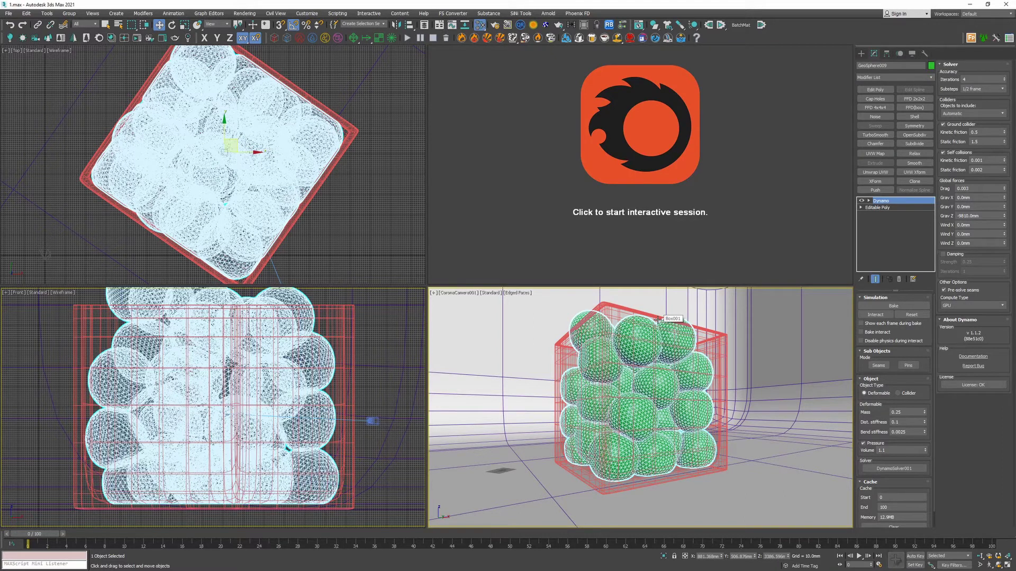
Create a CoronaLegacyMtl in the Slate Material Editor and connect a CoronaMultiMap to its diffuse color.
{"action": "key", "text": "shift+q"}
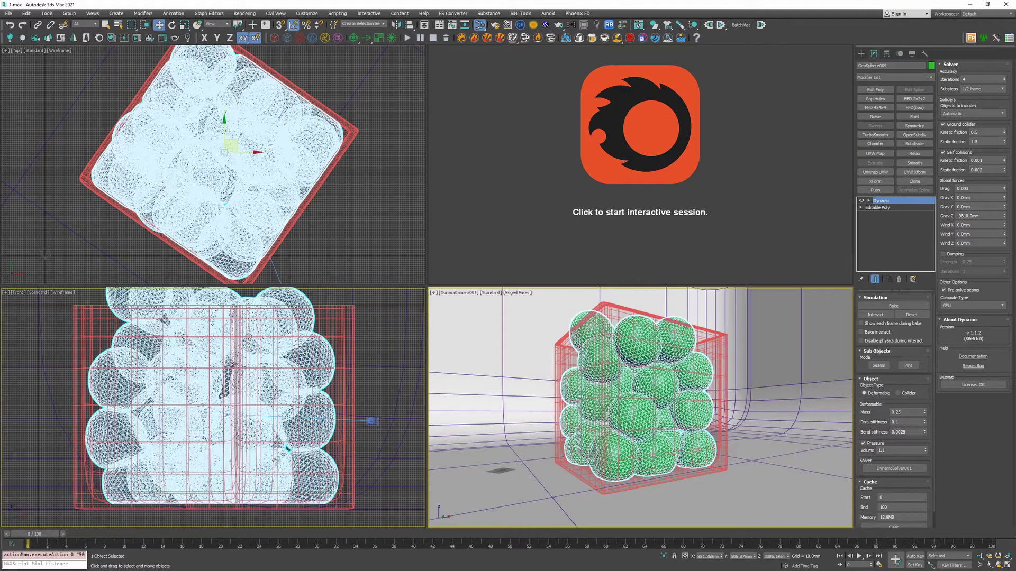
{"action": "key", "text": "m"}
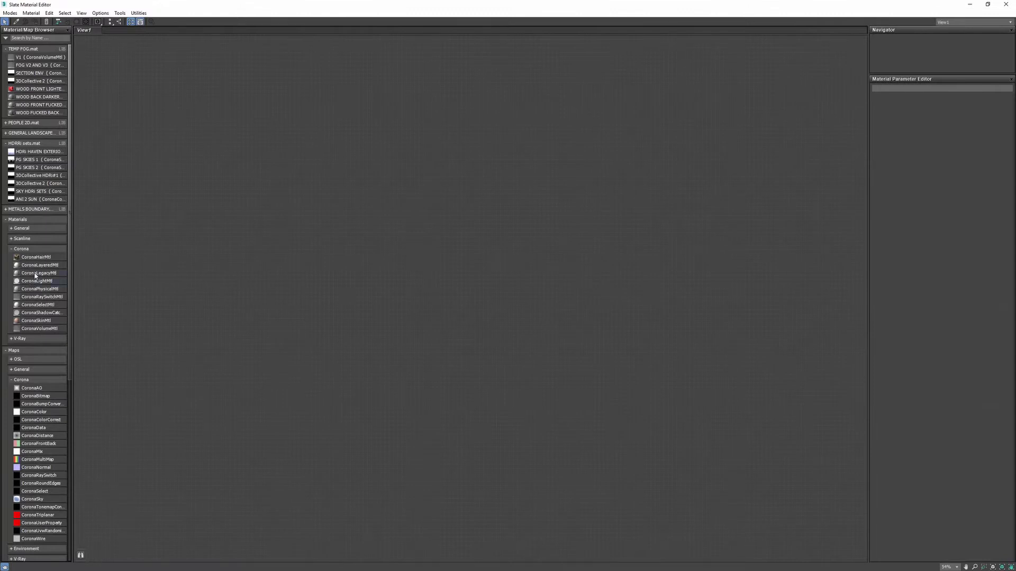
{"action": "left_click_drag", "start_coordinate": [36, 275], "coordinate": [538, 242]}
{"action": "scroll", "coordinate": [535, 241], "scroll_direction": "up", "scroll_amount": 3}
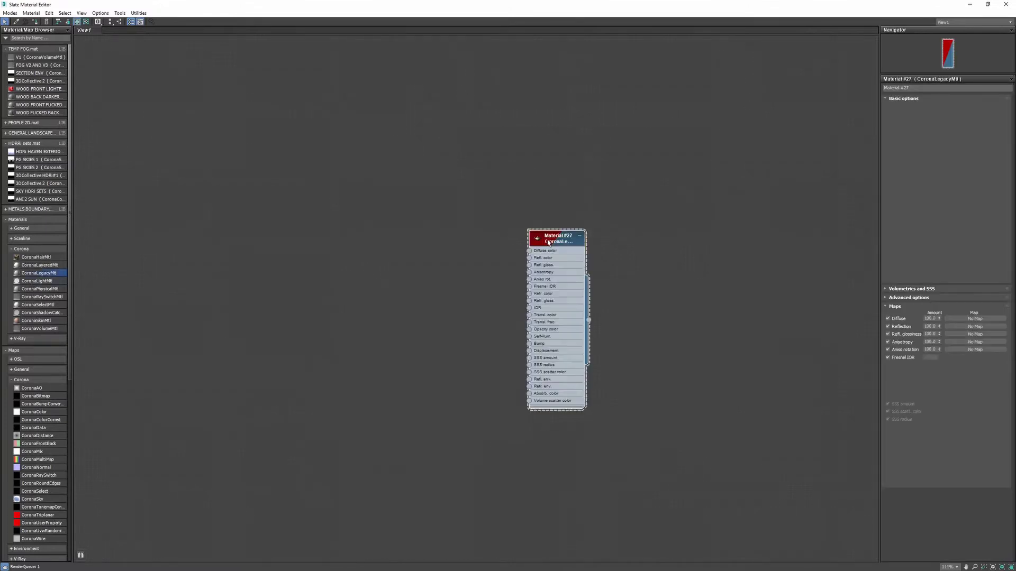
{"action": "scroll", "coordinate": [548, 242], "scroll_direction": "up", "scroll_amount": 3}
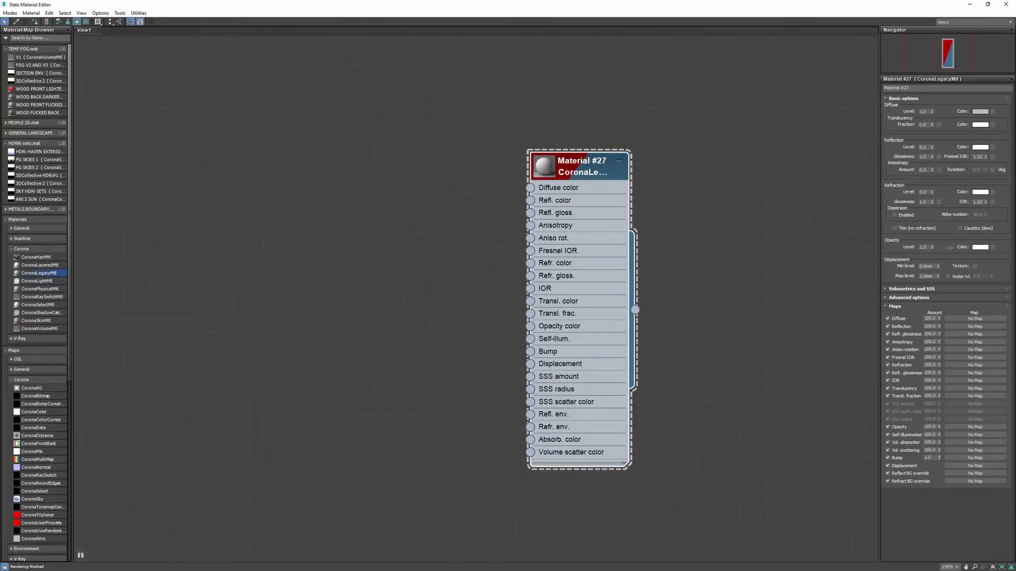
{"action": "left_click_drag", "start_coordinate": [30, 461], "coordinate": [402, 223]}
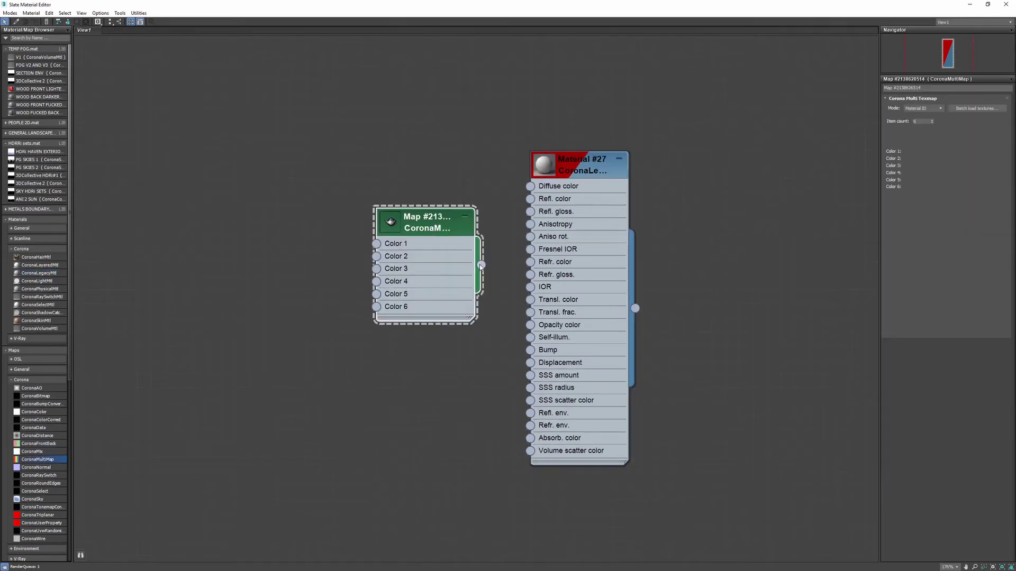
{"action": "left_click_drag", "start_coordinate": [481, 264], "coordinate": [531, 190]}
Set the CoronaMultiMap to one item, with hue randomness and gamma randomness both at 5%.
{"action": "double_click", "coordinate": [921, 121]}
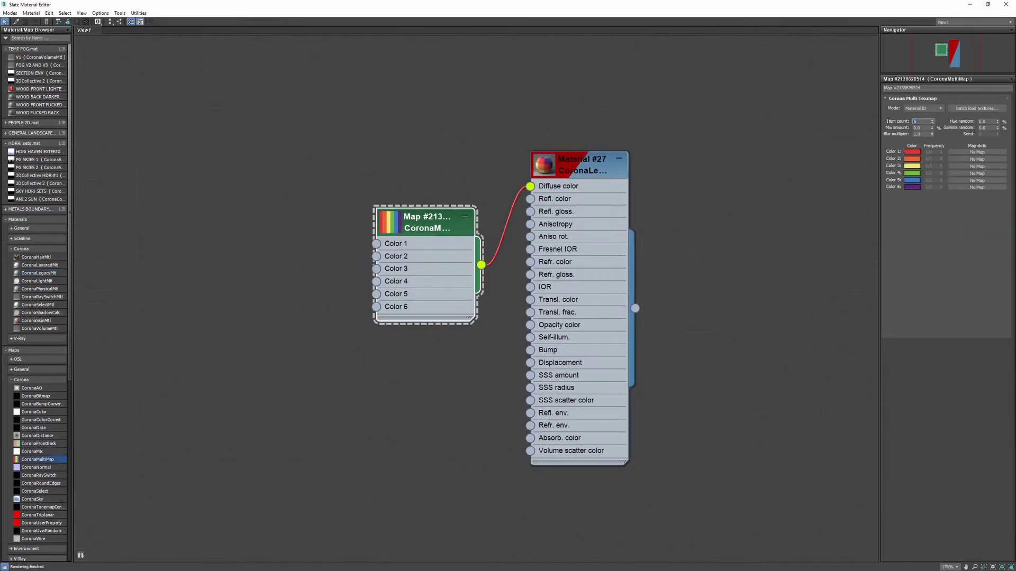
{"action": "double_click", "coordinate": [991, 121]}
{"action": "type", "text": "5"}
{"action": "key", "text": "Tab"}
{"action": "key", "text": "Tab"}
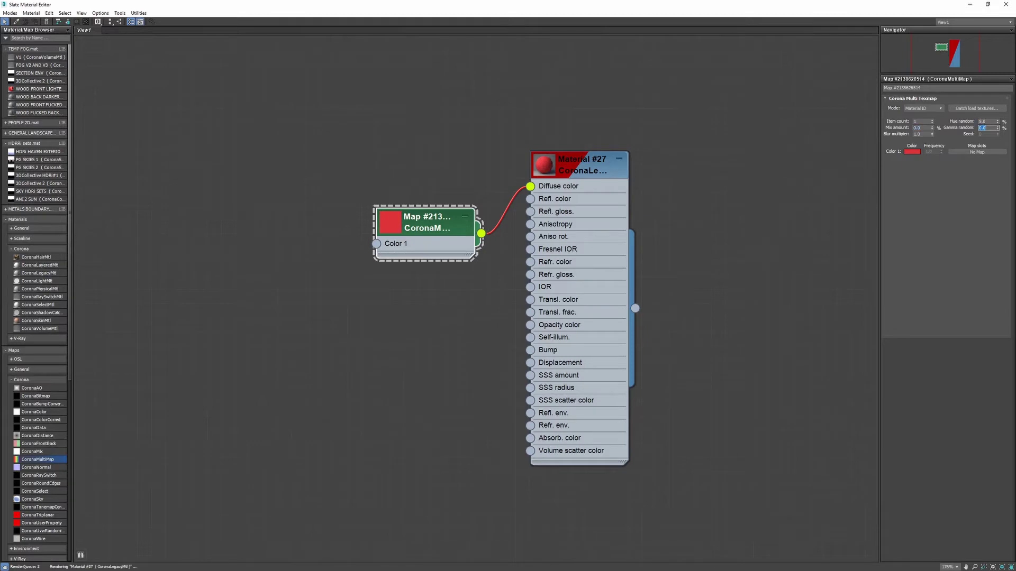
{"action": "type", "text": "5"}
{"action": "key", "text": "Return"}
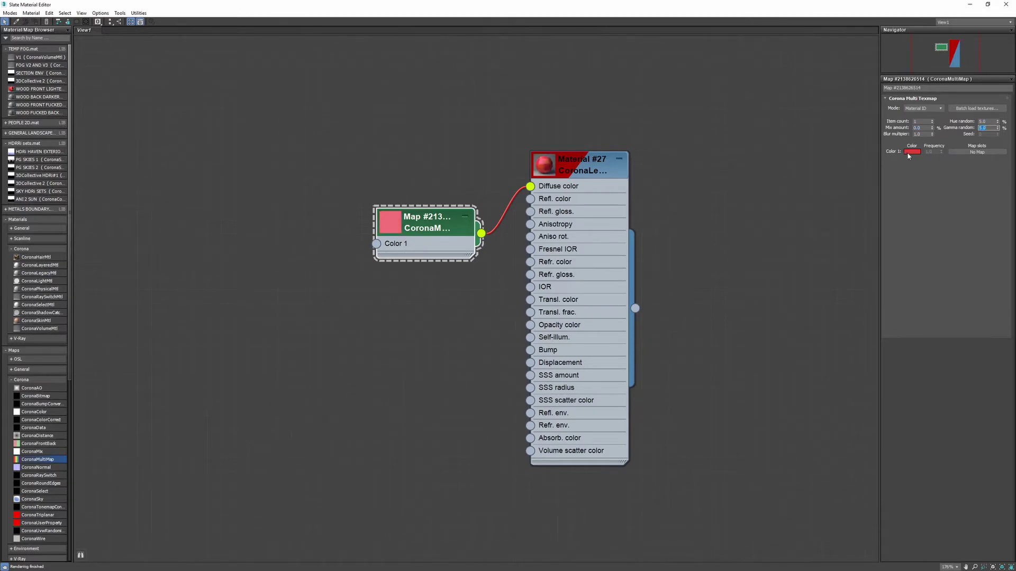
Change the multi map's only color to a light purple, about RGB 207, 166, 220.
{"action": "left_click", "coordinate": [912, 152]}
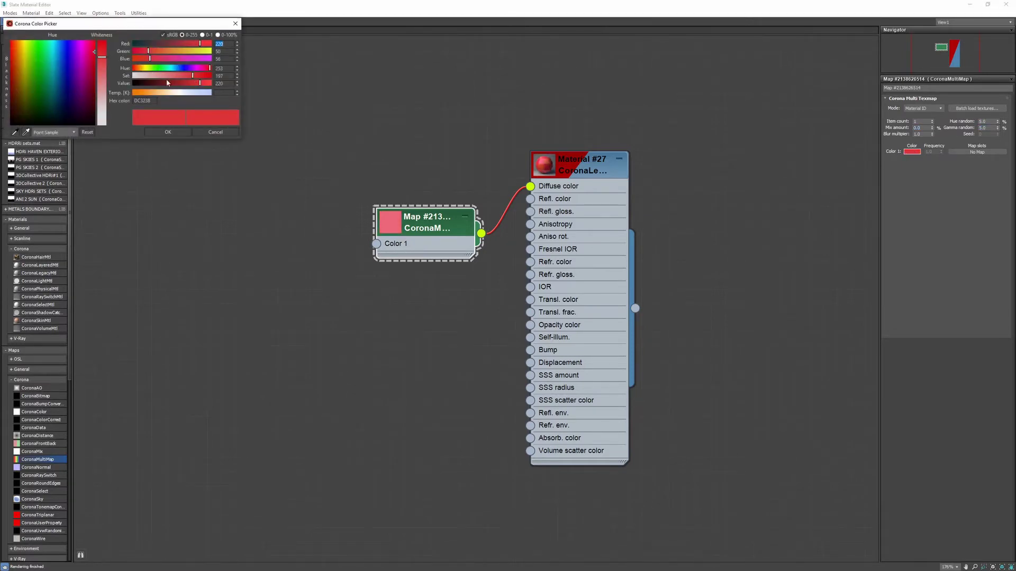
{"action": "left_click", "coordinate": [168, 75]}
{"action": "left_click", "coordinate": [196, 68]}
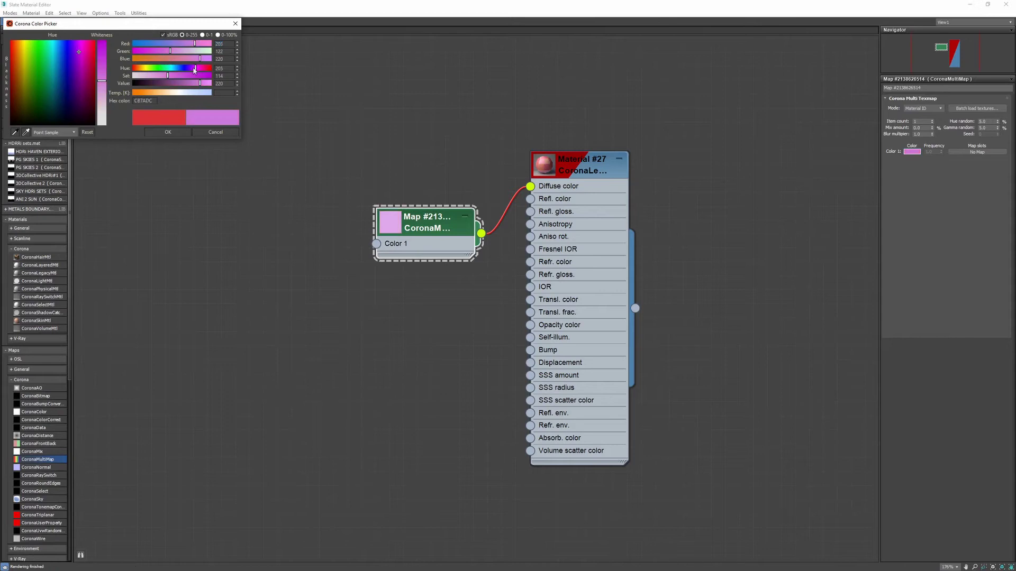
{"action": "left_click", "coordinate": [156, 76]}
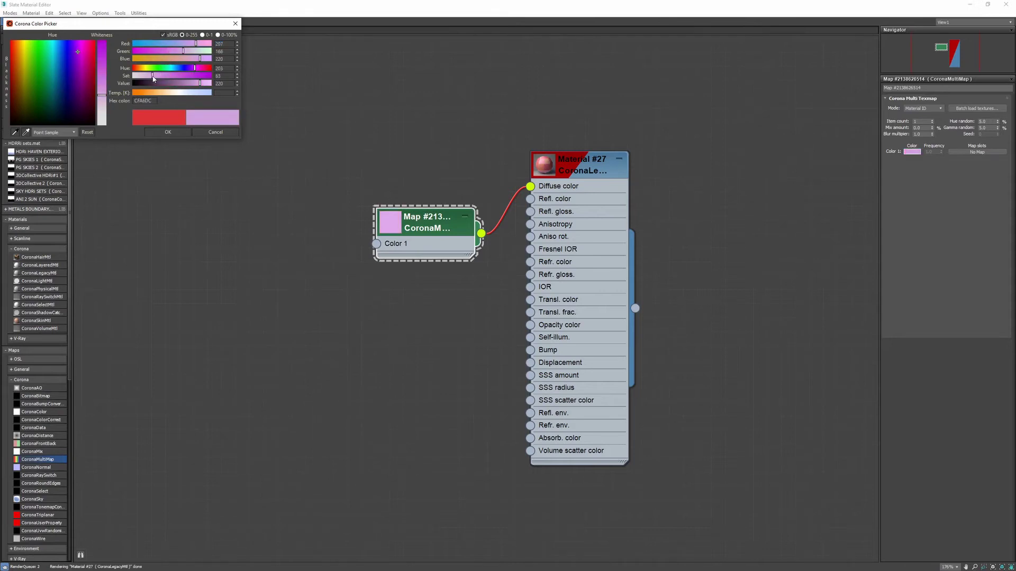
{"action": "left_click", "coordinate": [169, 132]}
Move the material nodes and editor clear of the camera view, and assign the purple material to the selected spheres.
{"action": "left_click_drag", "start_coordinate": [426, 222], "coordinate": [341, 165]}
{"action": "left_click_drag", "start_coordinate": [579, 165], "coordinate": [551, 179]}
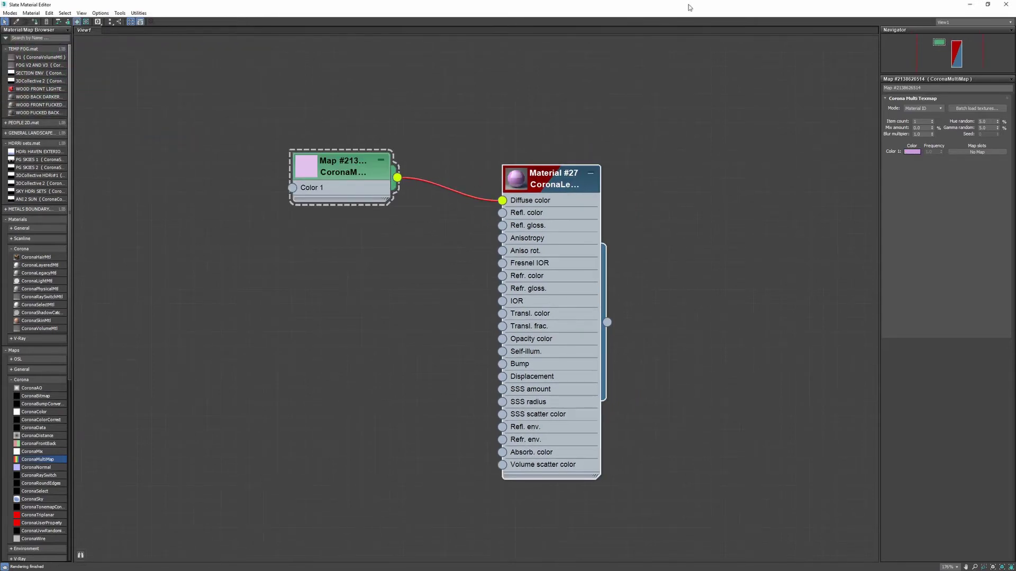
{"action": "double_click", "coordinate": [689, 7]}
{"action": "left_click_drag", "start_coordinate": [333, 114], "coordinate": [203, 71]}
{"action": "middle_click_drag", "start_coordinate": [192, 178], "coordinate": [53, 186]}
{"action": "middle_click_drag", "start_coordinate": [301, 203], "coordinate": [111, 168]}
{"action": "left_click_drag", "start_coordinate": [164, 216], "coordinate": [188, 205]}
{"action": "right_click", "coordinate": [188, 206]}
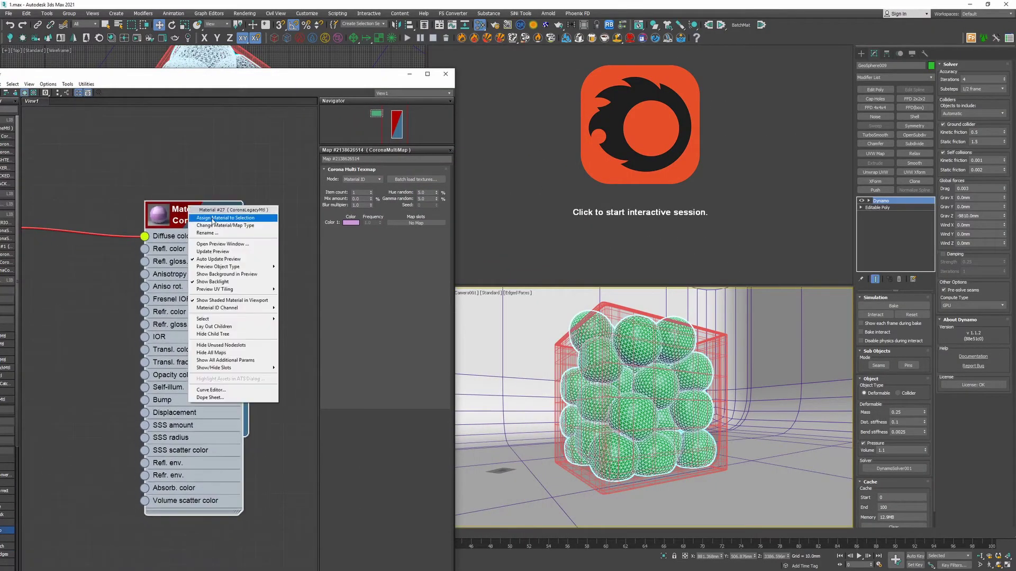
{"action": "left_click", "coordinate": [213, 218]}
Set the CoronaMultiMap mode to Mesh Element while previewing it in the Corona interactive render, and stop the render.
{"action": "left_click", "coordinate": [709, 158]}
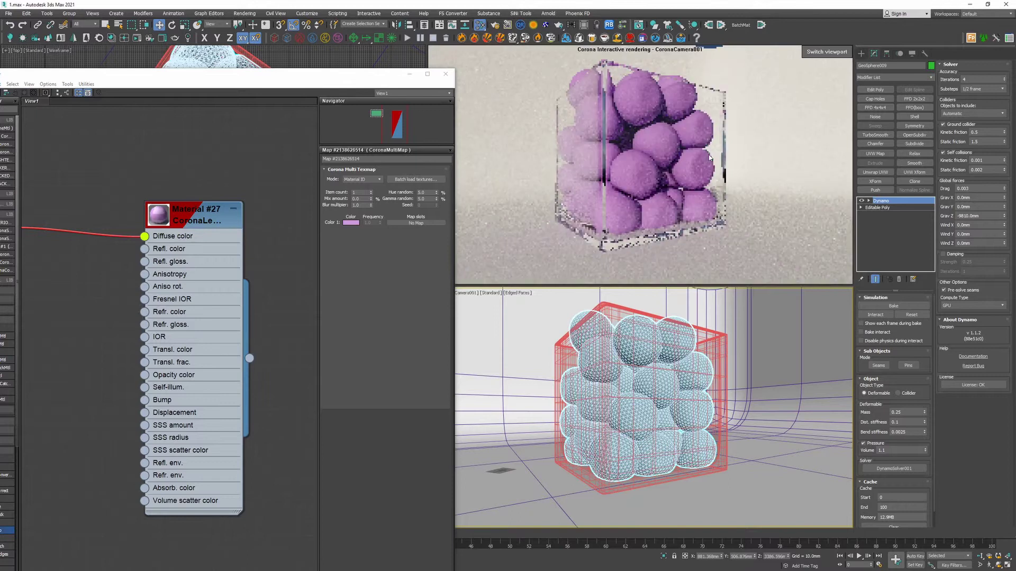
{"action": "middle_click_drag", "start_coordinate": [184, 179], "coordinate": [307, 179]}
{"action": "left_click", "coordinate": [363, 180]}
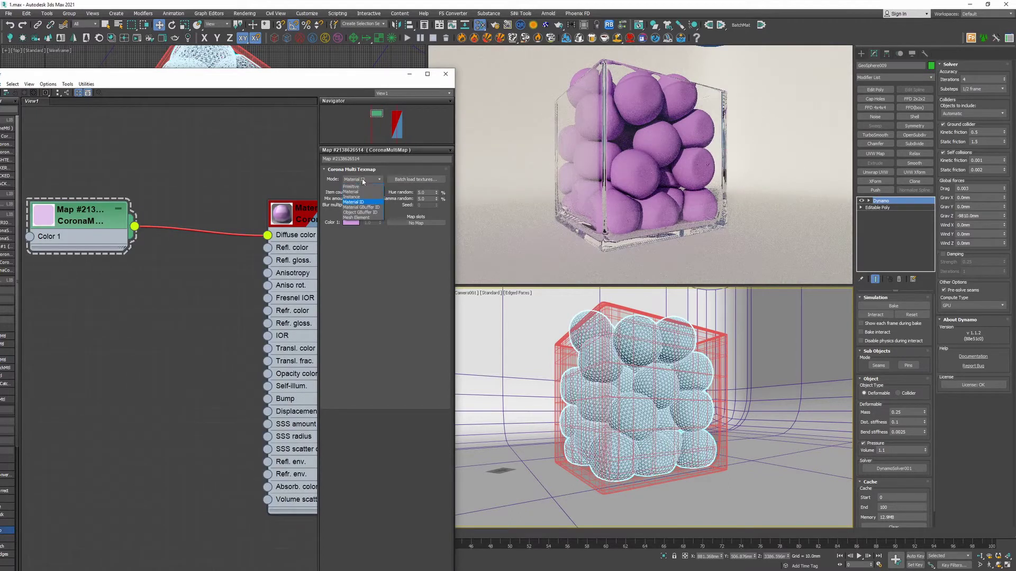
{"action": "left_click", "coordinate": [356, 218]}
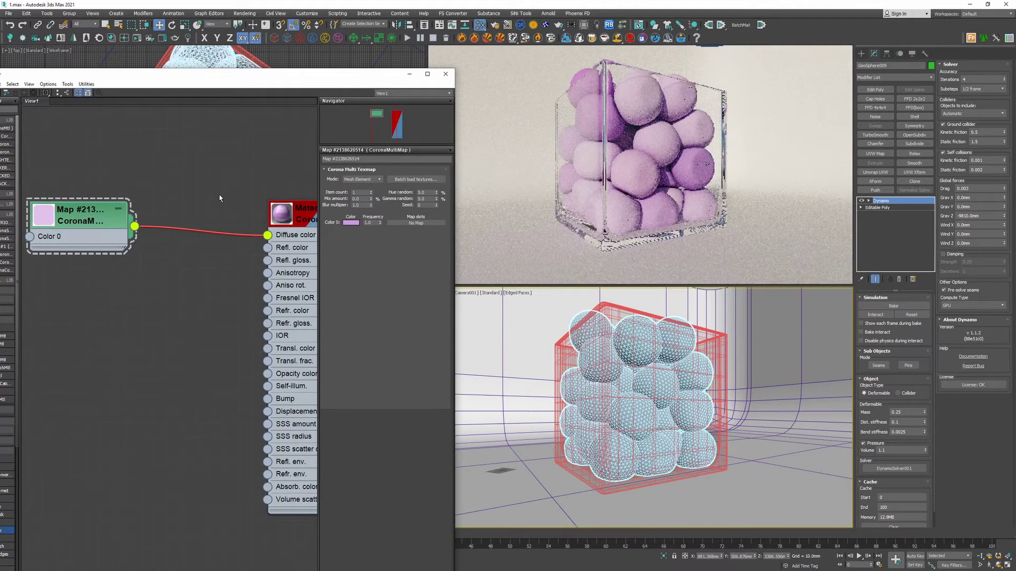
{"action": "middle_click_drag", "start_coordinate": [241, 179], "coordinate": [205, 177]}
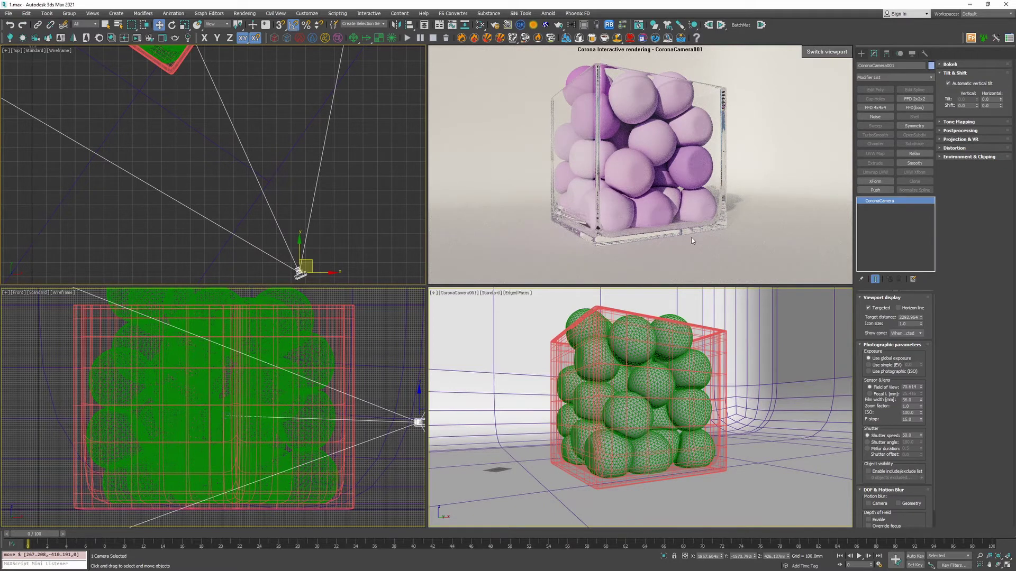
{"action": "right_click", "coordinate": [637, 154]}
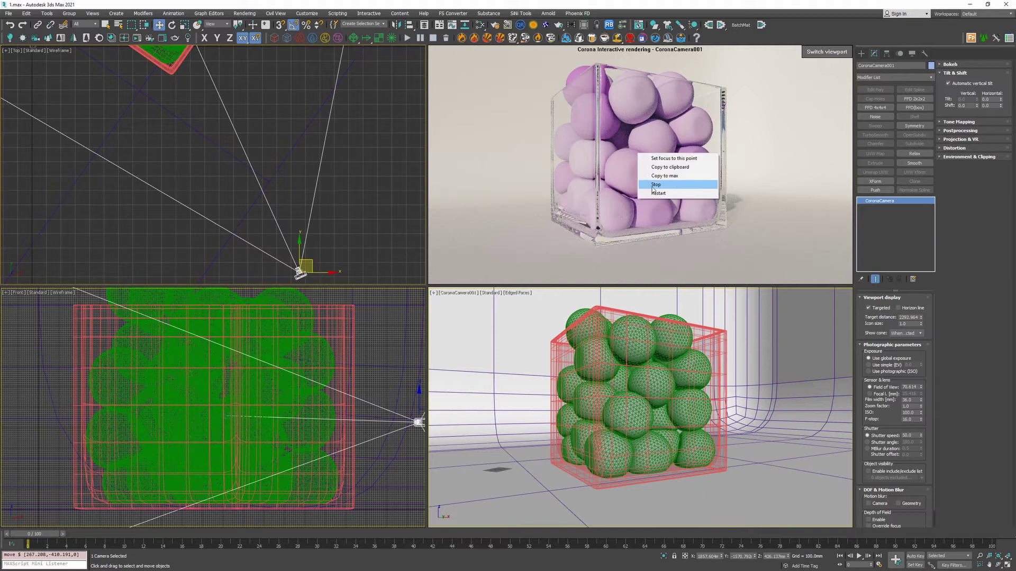
{"action": "left_click", "coordinate": [656, 190]}
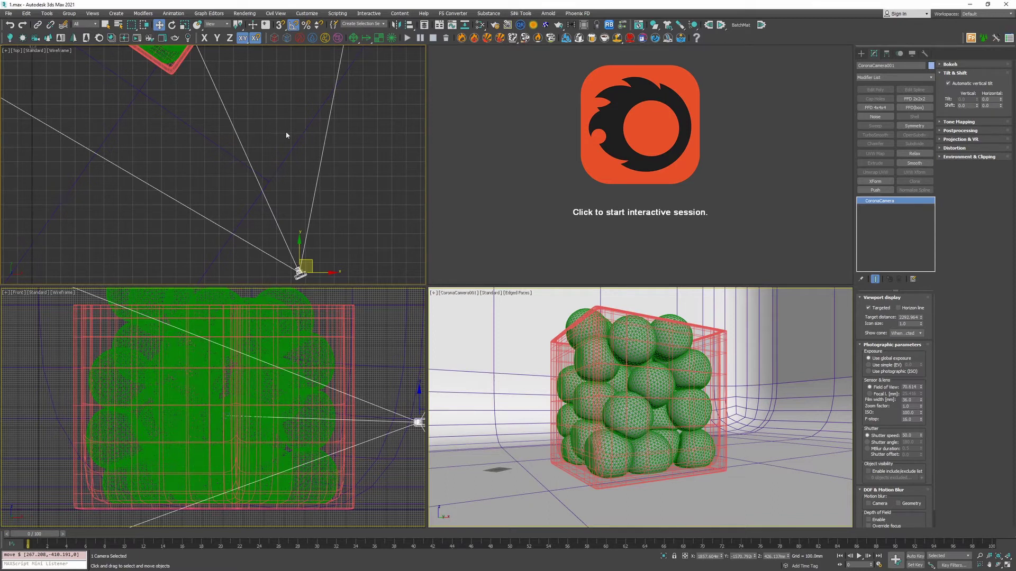
Copy the glass box straight up and delete the copy's TurboSmooth, upper Edit Poly and Shell modifiers.
{"action": "middle_click_drag", "start_coordinate": [264, 96], "coordinate": [297, 204]}
{"action": "scroll", "coordinate": [297, 205], "scroll_direction": "down", "scroll_amount": 2}
{"action": "left_click", "coordinate": [314, 168]}
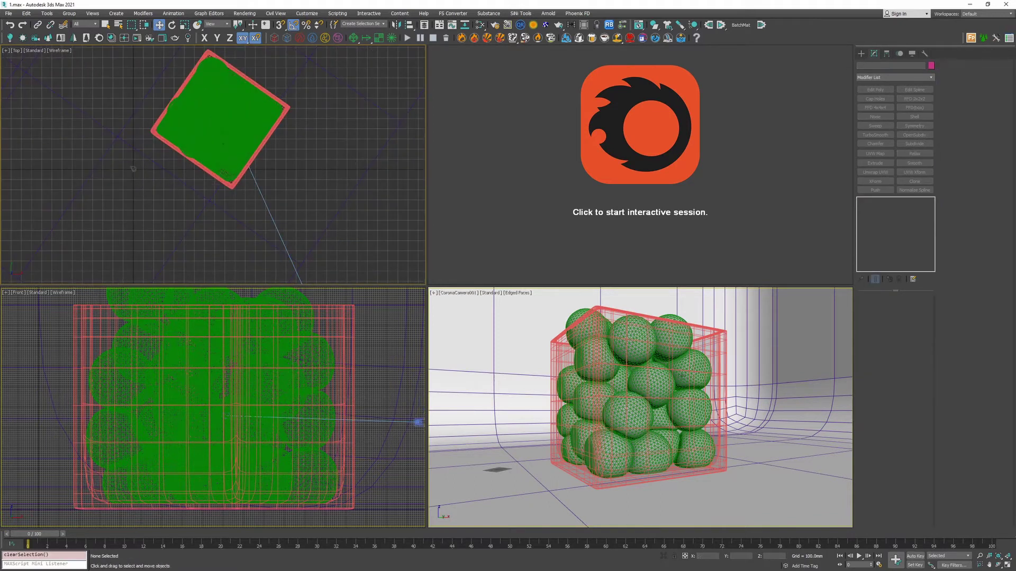
{"action": "left_click", "coordinate": [660, 390]}
{"action": "left_click_drag", "start_coordinate": [631, 439], "coordinate": [630, 301], "text": "shift"}
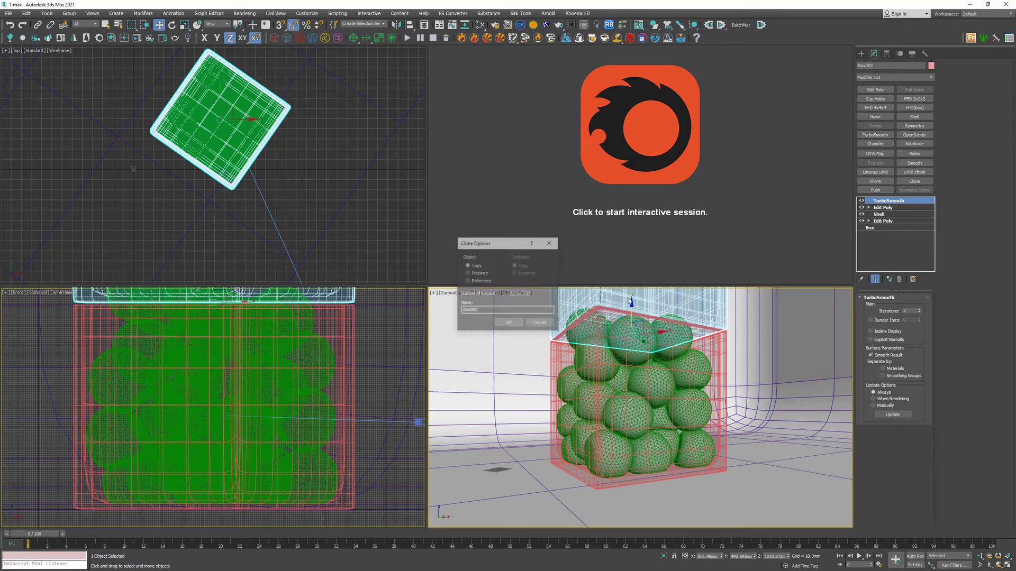
{"action": "left_click", "coordinate": [508, 322]}
{"action": "left_click", "coordinate": [889, 214], "text": "ctrl"}
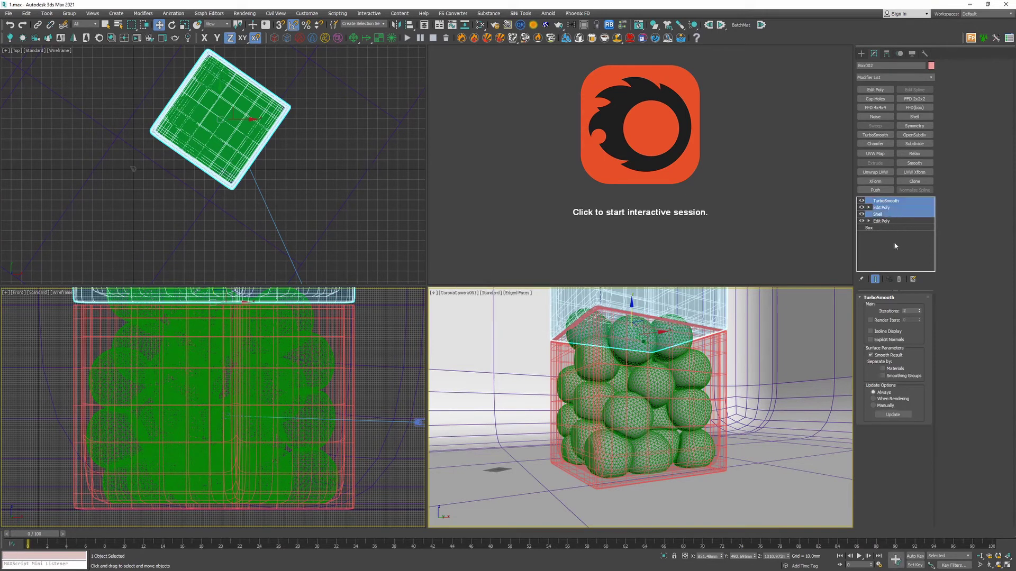
{"action": "left_click", "coordinate": [898, 280]}
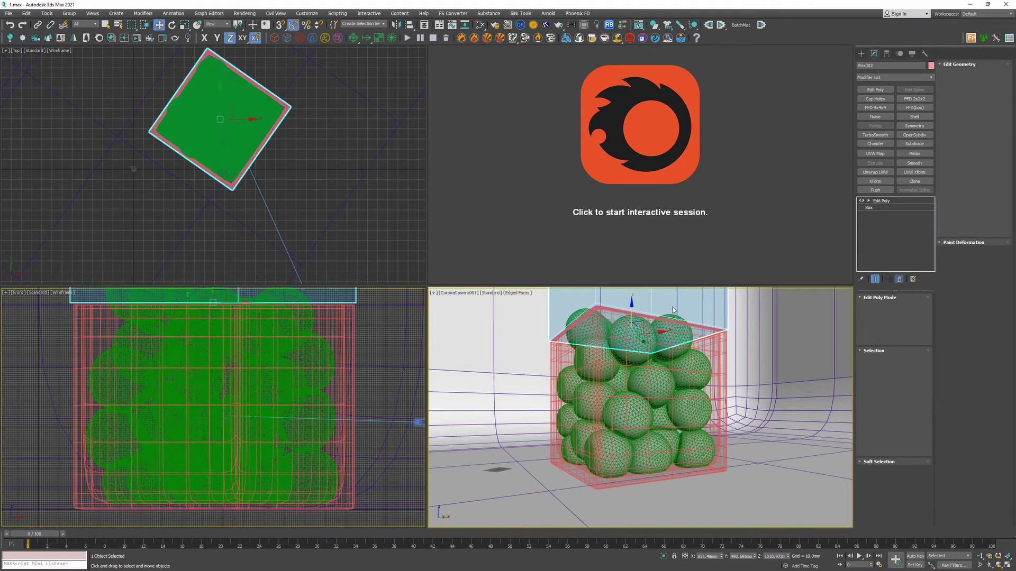
Set the copied box's length and width to 950 mm and its height to 150 mm.
{"action": "left_click", "coordinate": [888, 209]}
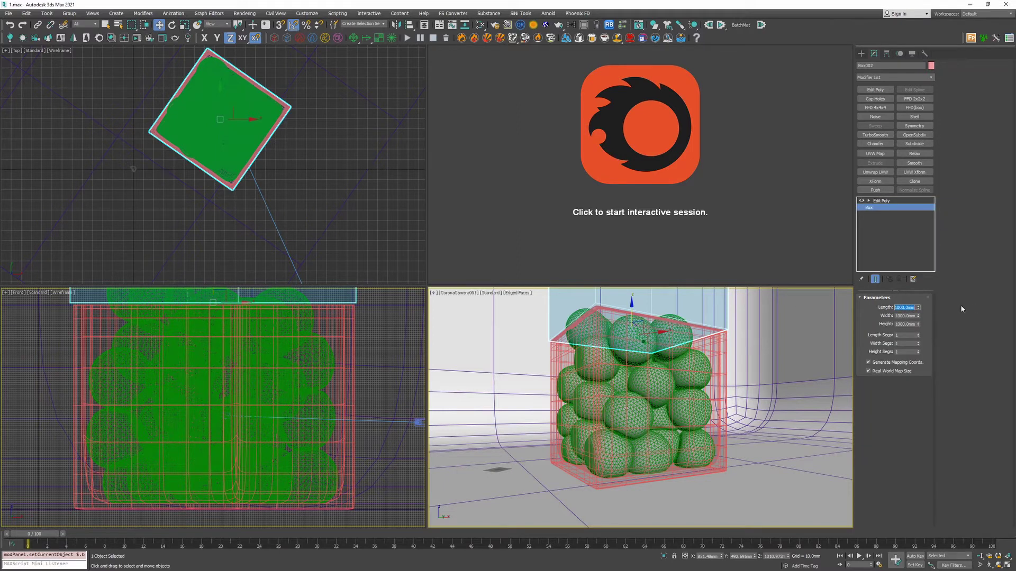
{"action": "type", "text": "50"}
{"action": "key", "text": "Tab"}
{"action": "type", "text": "950"}
{"action": "key", "text": "Tab"}
{"action": "type", "text": "9"}
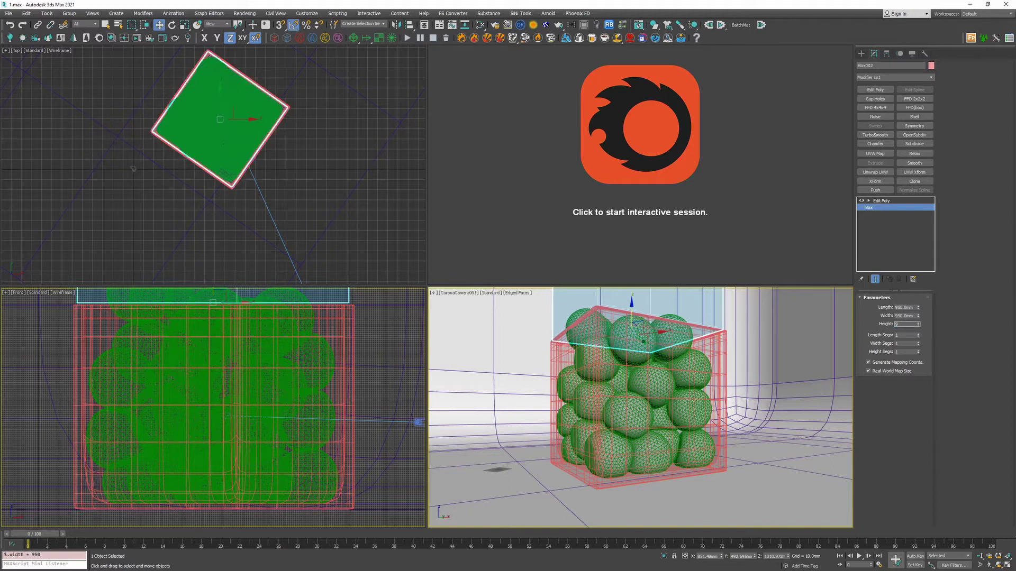
{"action": "type", "text": "50"}
{"action": "key", "text": "Return"}
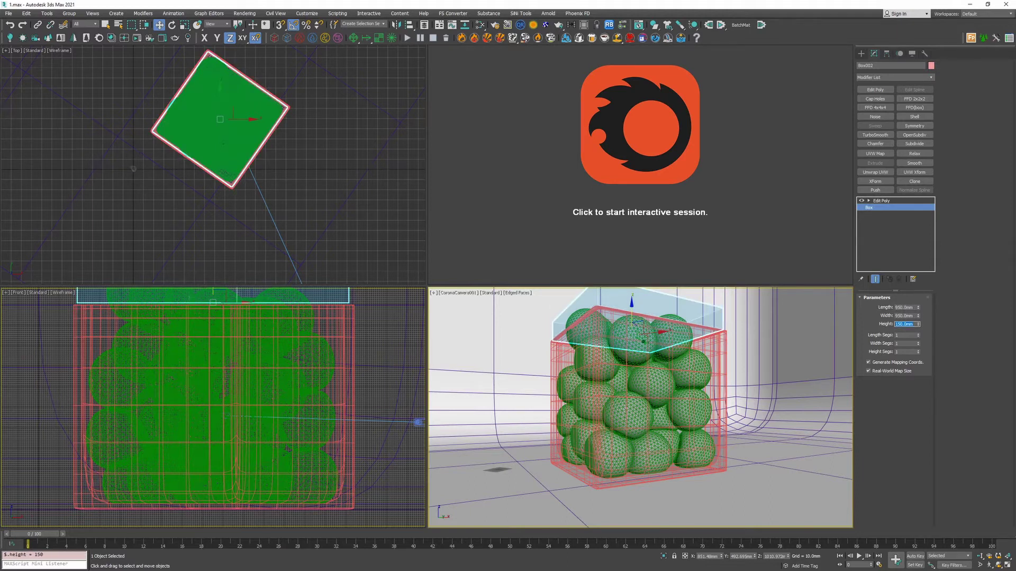
Reduce the copied box's length and width to 920 mm to fit the glass box's inner walls, and raise it about 48 mm.
{"action": "scroll", "coordinate": [275, 98], "scroll_direction": "up", "scroll_amount": 10}
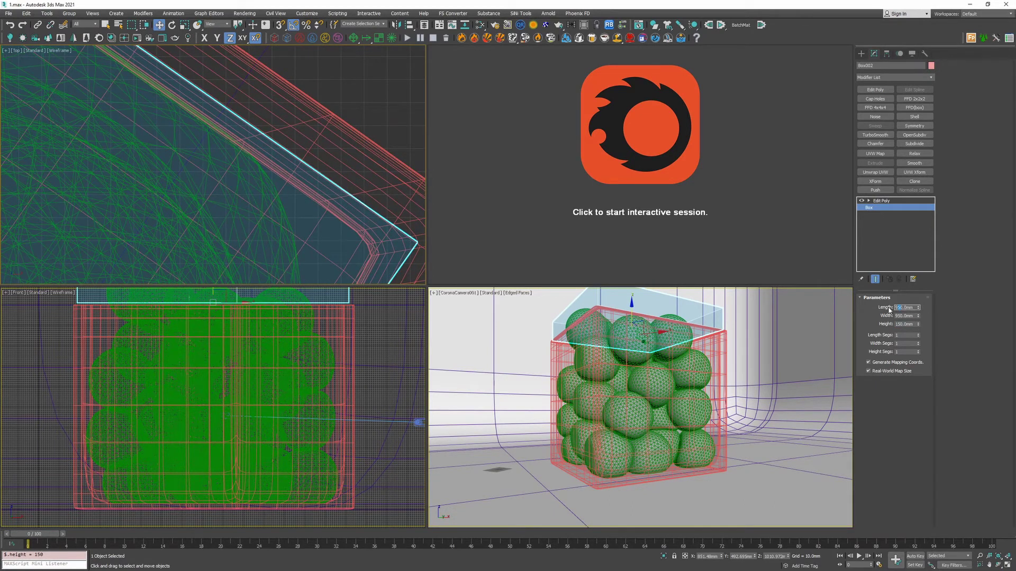
{"action": "type", "text": "920"}
{"action": "key", "text": "Return"}
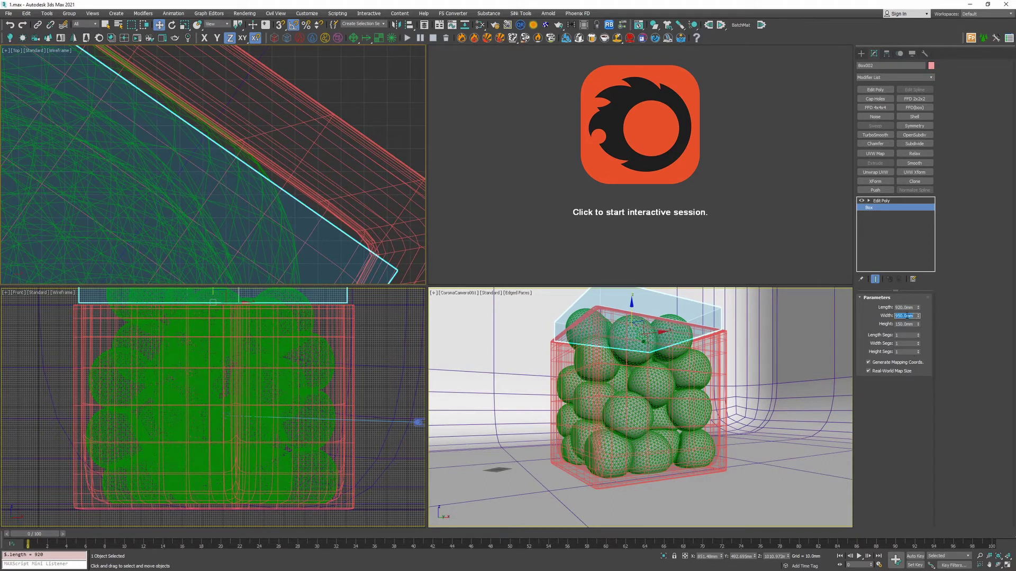
{"action": "type", "text": "920"}
{"action": "key", "text": "Return"}
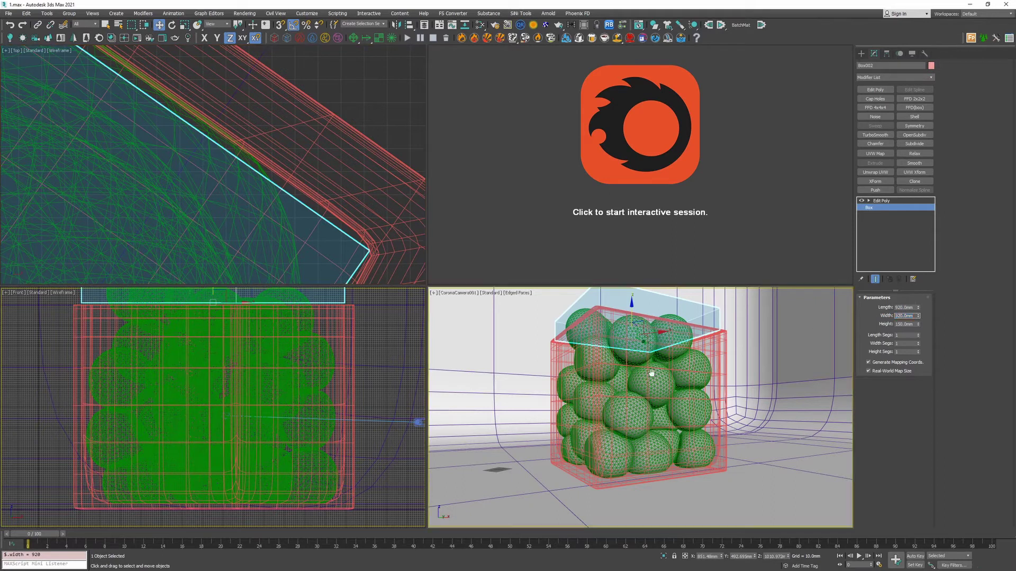
{"action": "mouse_move", "coordinate": [632, 313]}
{"action": "left_mouse_down"}
{"action": "mouse_move", "coordinate": [633, 328]}
{"action": "mouse_move", "coordinate": [635, 300]}
{"action": "left_mouse_up"}
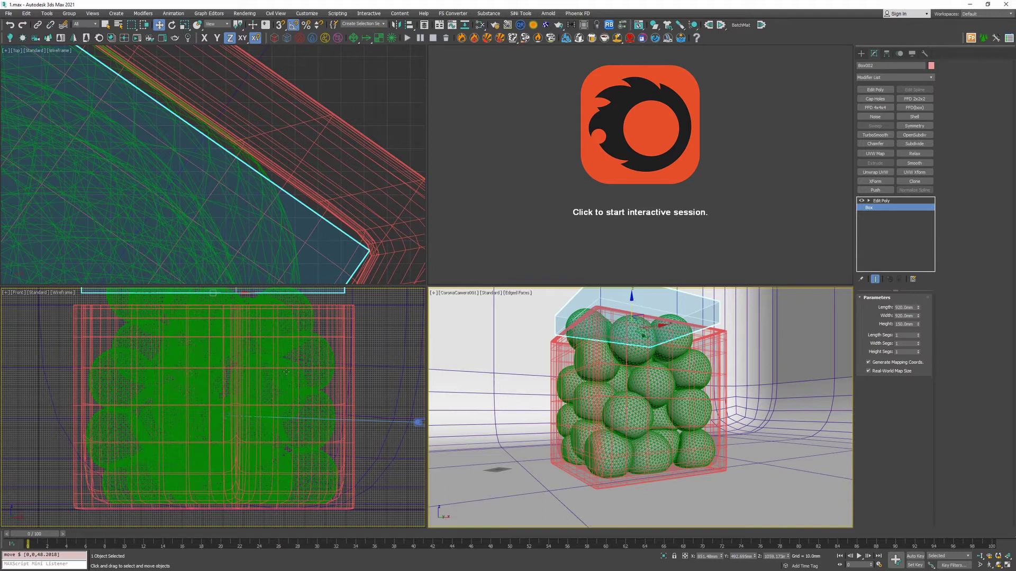
Hide the copied box, select the packed spheres and reset their Dynamo simulation.
{"action": "scroll", "coordinate": [259, 351], "scroll_direction": "down", "scroll_amount": 10}
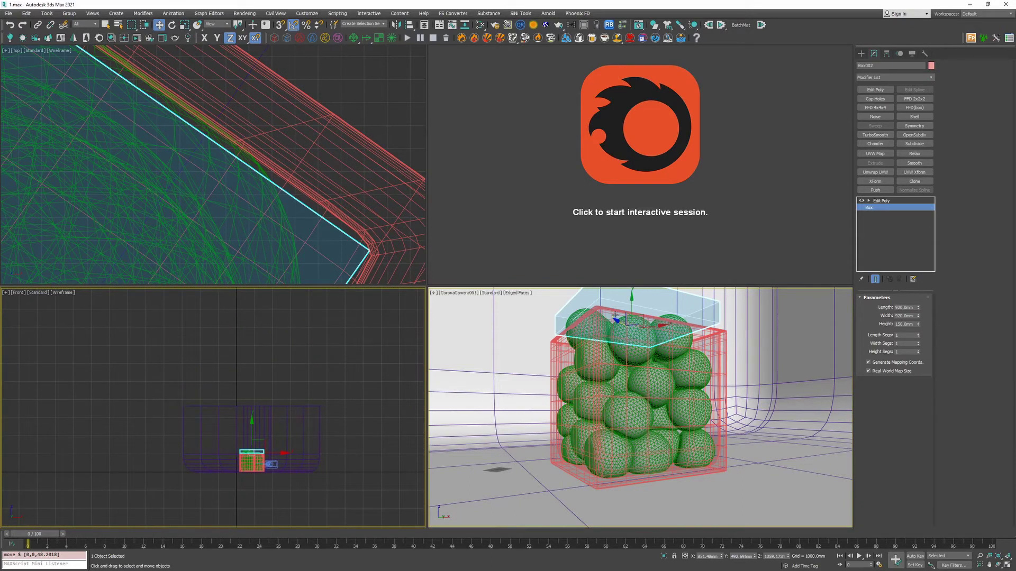
{"action": "left_click", "coordinate": [578, 319]}
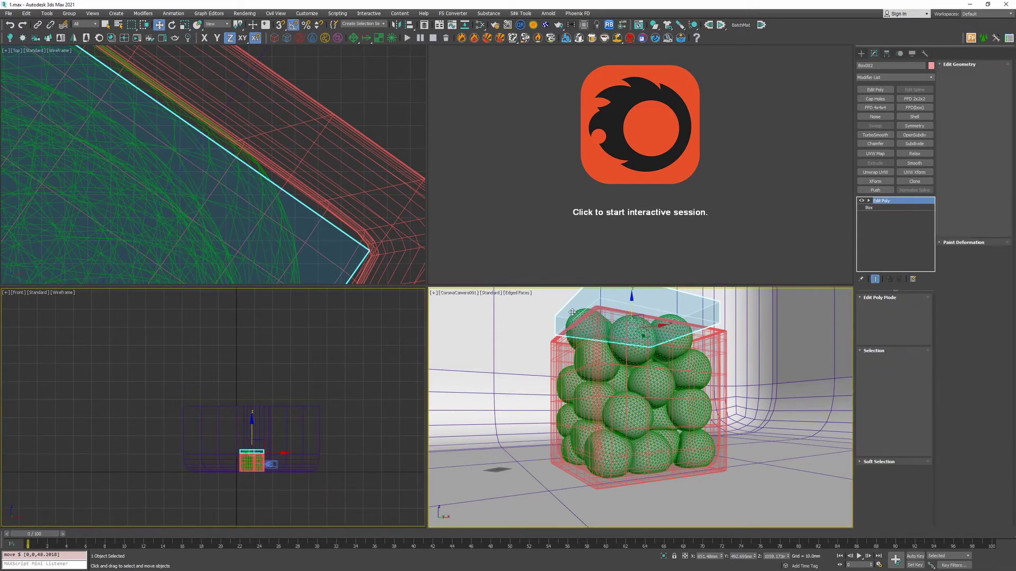
{"action": "left_click", "coordinate": [578, 312]}
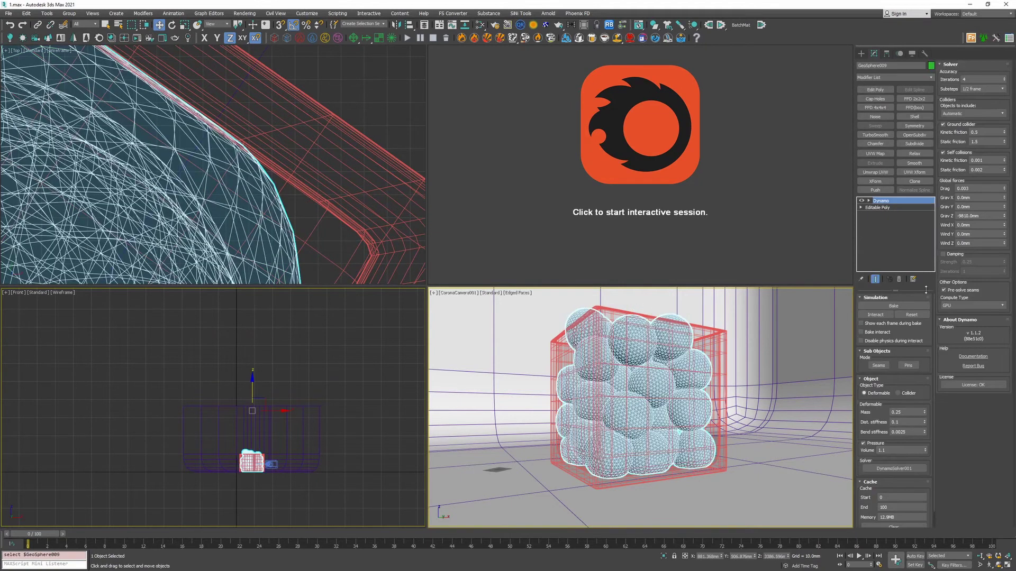
{"action": "left_click", "coordinate": [910, 316]}
Clear the sphere selection and unhide the copied box above the glass box.
{"action": "left_click", "coordinate": [318, 378]}
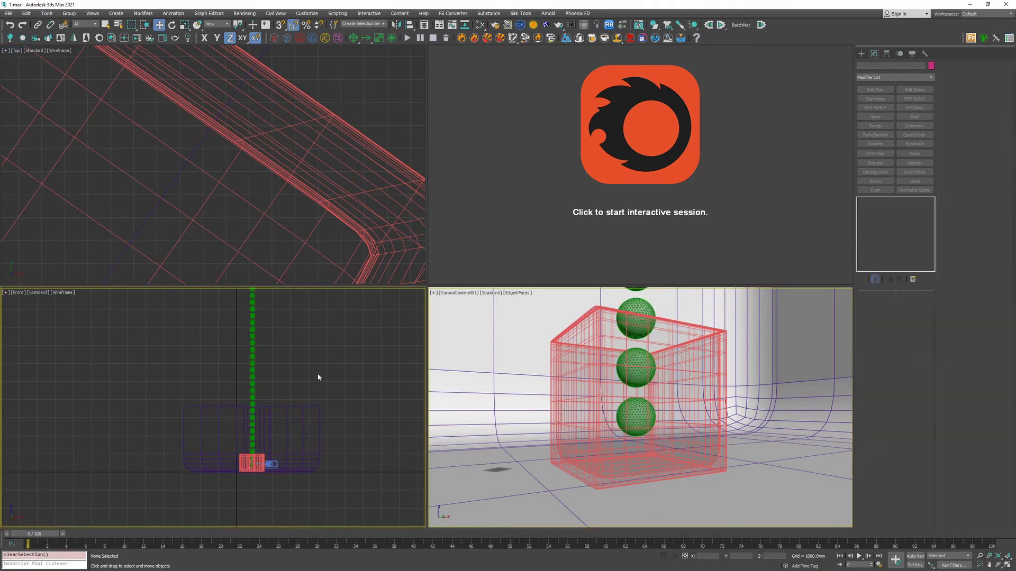
{"action": "scroll", "coordinate": [262, 455], "scroll_direction": "up", "scroll_amount": 5}
{"action": "left_click", "coordinate": [243, 463]}
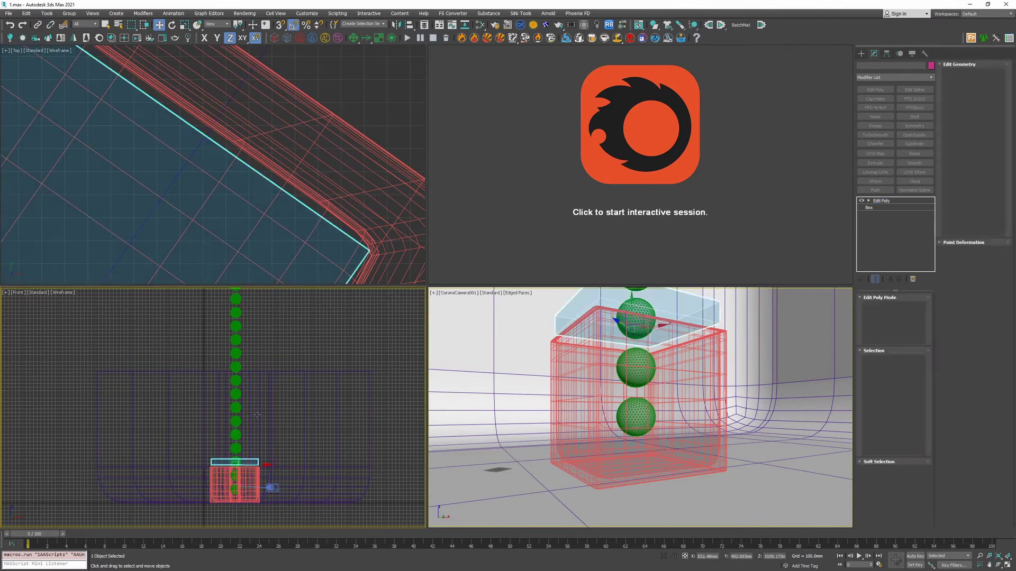
Raise the copied lid box straight up until it sits just above the topmost sphere of the stacked column.
{"action": "scroll", "coordinate": [245, 437], "scroll_direction": "down", "scroll_amount": 5}
{"action": "left_click_drag", "start_coordinate": [245, 437], "coordinate": [247, 323]}
{"action": "scroll", "coordinate": [249, 359], "scroll_direction": "up", "scroll_amount": 5}
{"action": "key", "text": "alt+w"}
{"action": "middle_click_drag", "start_coordinate": [394, 245], "coordinate": [360, 157]}
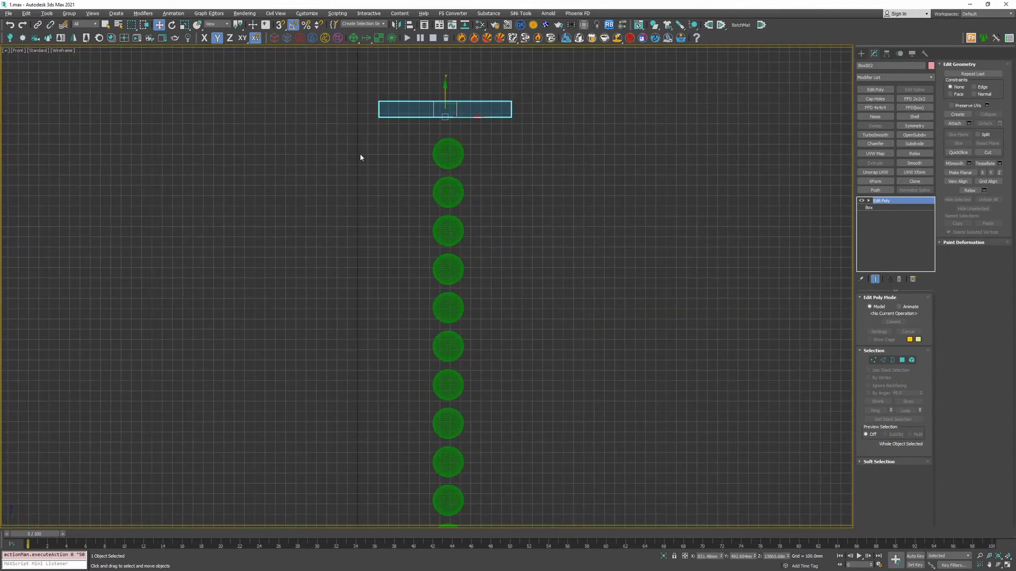
{"action": "scroll", "coordinate": [360, 157], "scroll_direction": "down", "scroll_amount": 5}
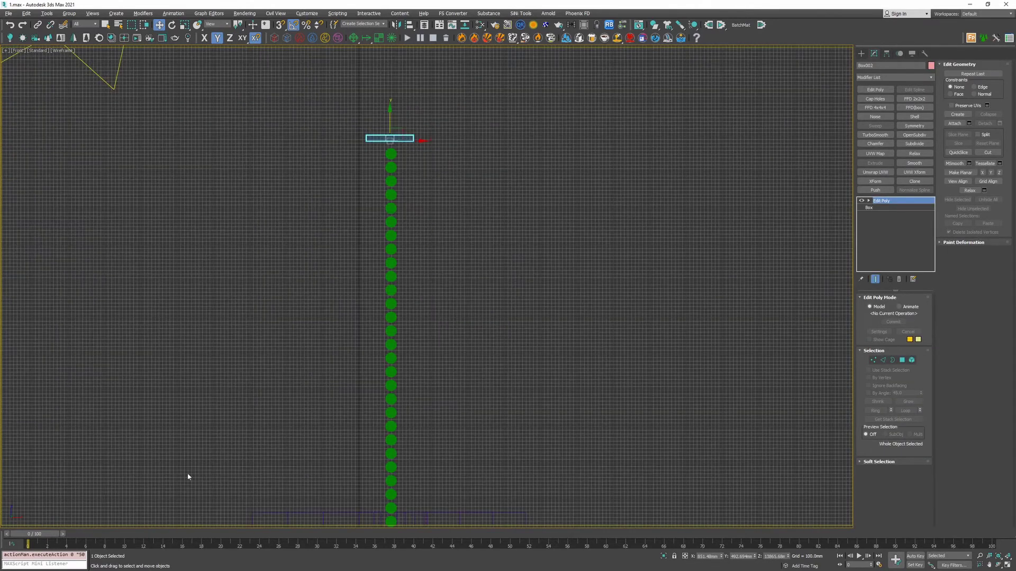
Turn on automatic keyframing and set the animation length to 200 frames.
{"action": "left_click", "coordinate": [914, 556]}
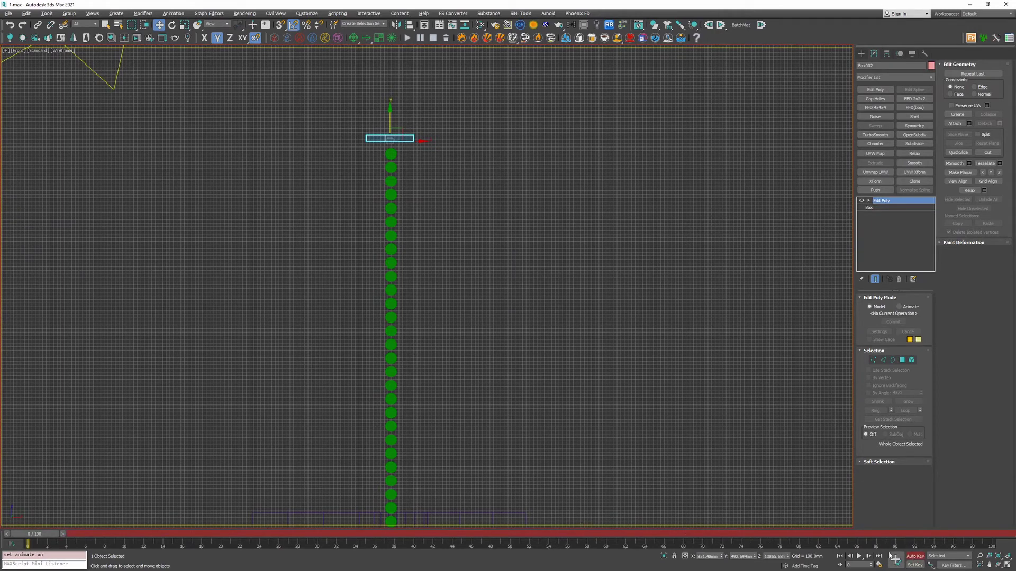
{"action": "left_click", "coordinate": [879, 565]}
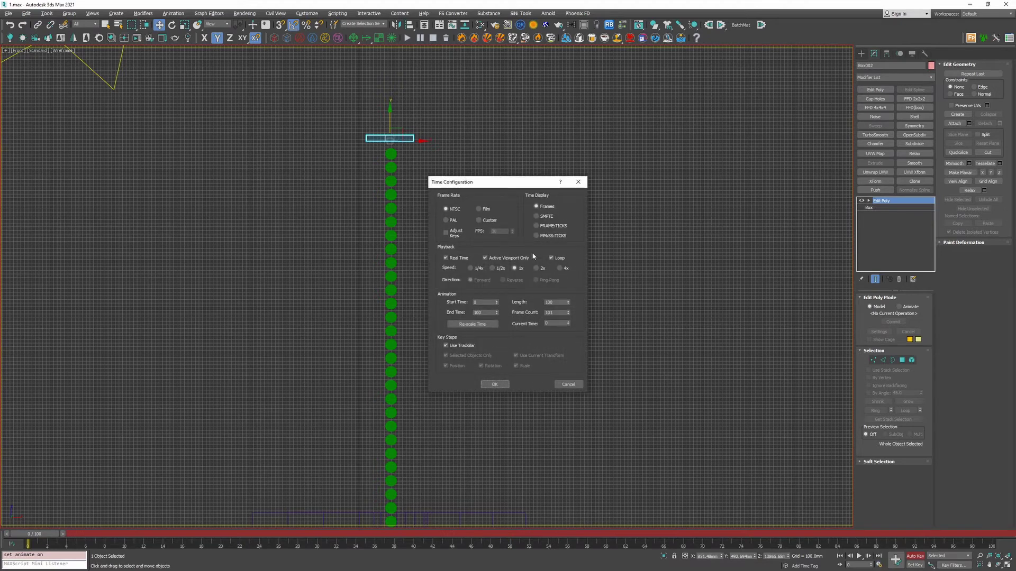
{"action": "type", "text": "200"}
{"action": "key", "text": "Return"}
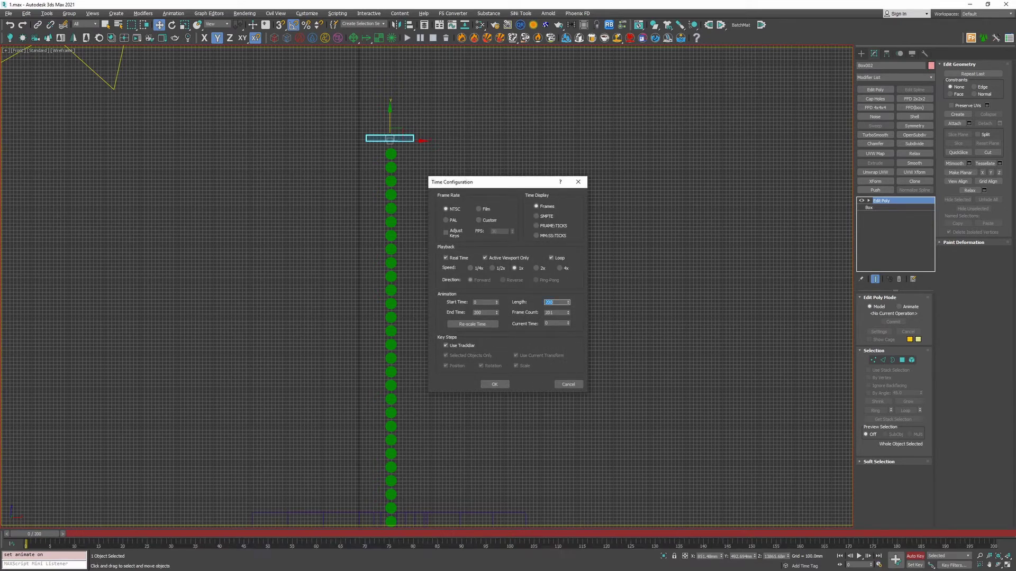
{"action": "left_click", "coordinate": [500, 384]}
Select the stacked spheres, bake their Dynamo simulation over the 200 frames, and turn off automatic keyframing.
{"action": "middle_click_drag", "start_coordinate": [651, 431], "coordinate": [653, 363]}
{"action": "scroll", "coordinate": [762, 418], "scroll_direction": "down", "scroll_amount": 6}
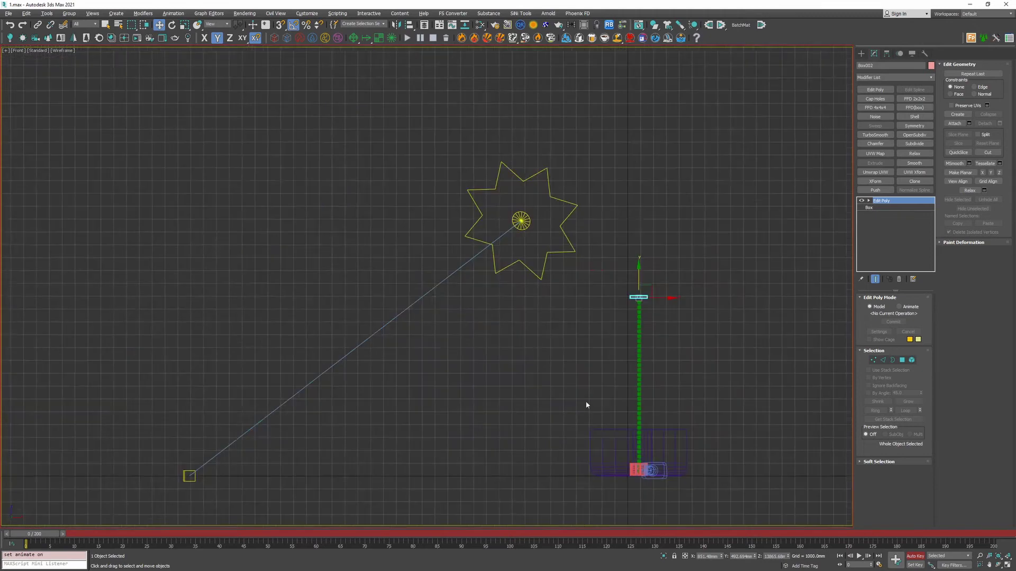
{"action": "middle_click_drag", "start_coordinate": [664, 329], "coordinate": [586, 281]}
{"action": "scroll", "coordinate": [585, 281], "scroll_direction": "up", "scroll_amount": 4}
{"action": "middle_click_drag", "start_coordinate": [607, 359], "coordinate": [555, 209]}
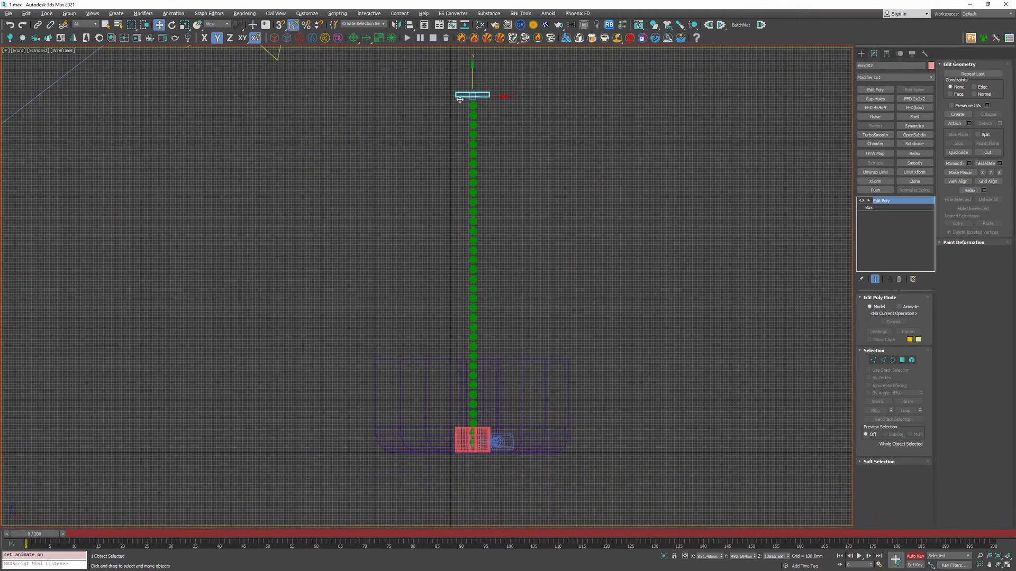
{"action": "mouse_move", "coordinate": [35, 536]}
{"action": "left_mouse_down"}
{"action": "mouse_move", "coordinate": [333, 534]}
{"action": "mouse_move", "coordinate": [38, 534]}
{"action": "left_mouse_up"}
{"action": "left_click", "coordinate": [479, 244]}
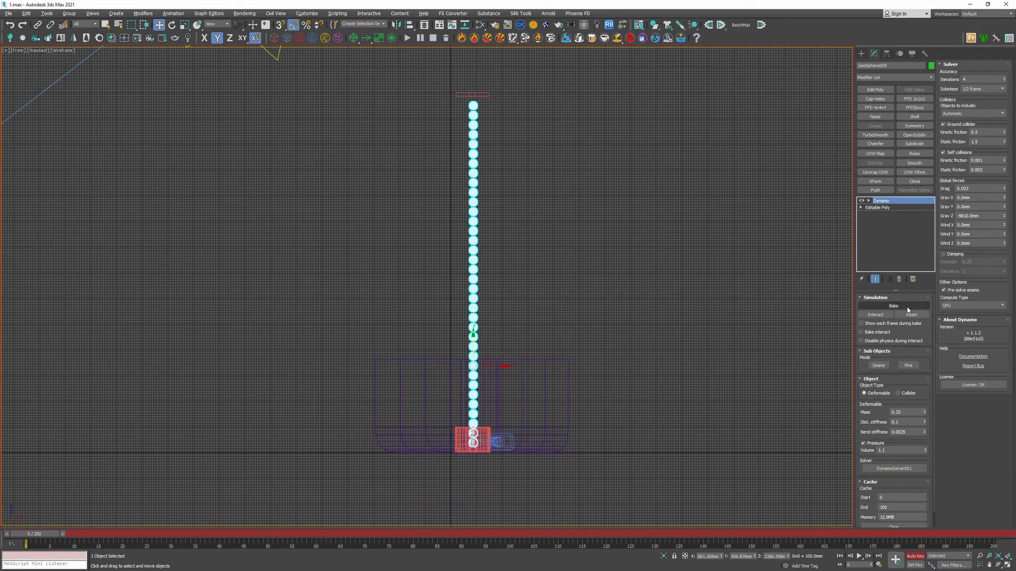
{"action": "left_click", "coordinate": [899, 306]}
{"action": "left_click", "coordinate": [915, 557]}
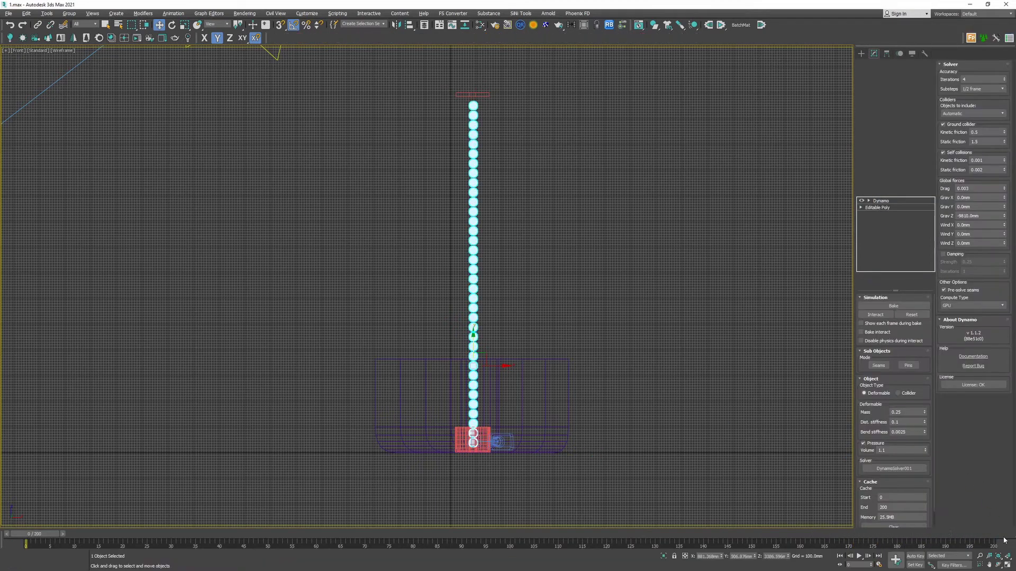
At frame 175, keyframe the lid box lowered about 12,540 mm to hover just above the packed spheres.
{"action": "left_click_drag", "start_coordinate": [42, 535], "coordinate": [872, 536]}
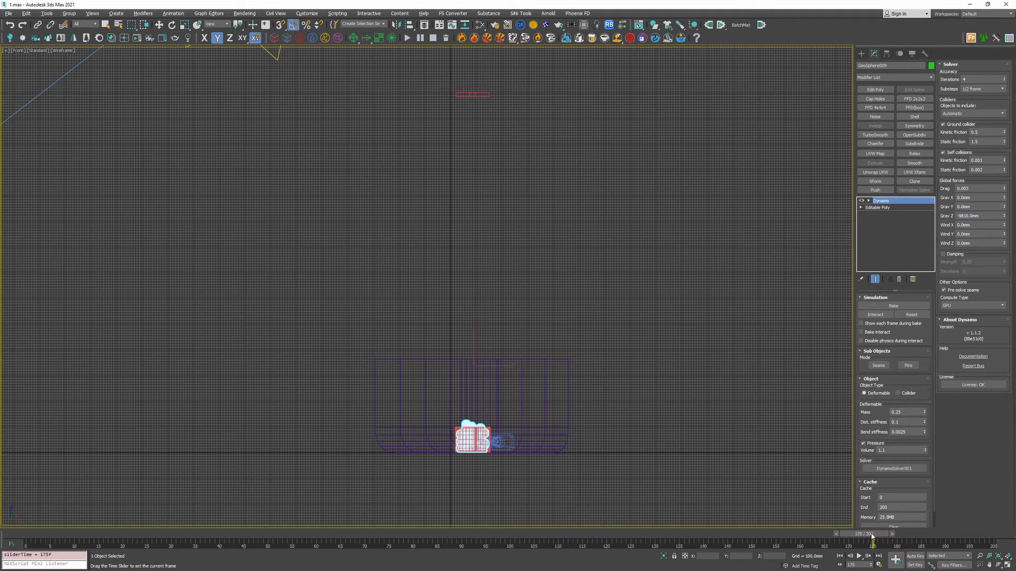
{"action": "key", "text": "w"}
{"action": "left_click", "coordinate": [472, 94]}
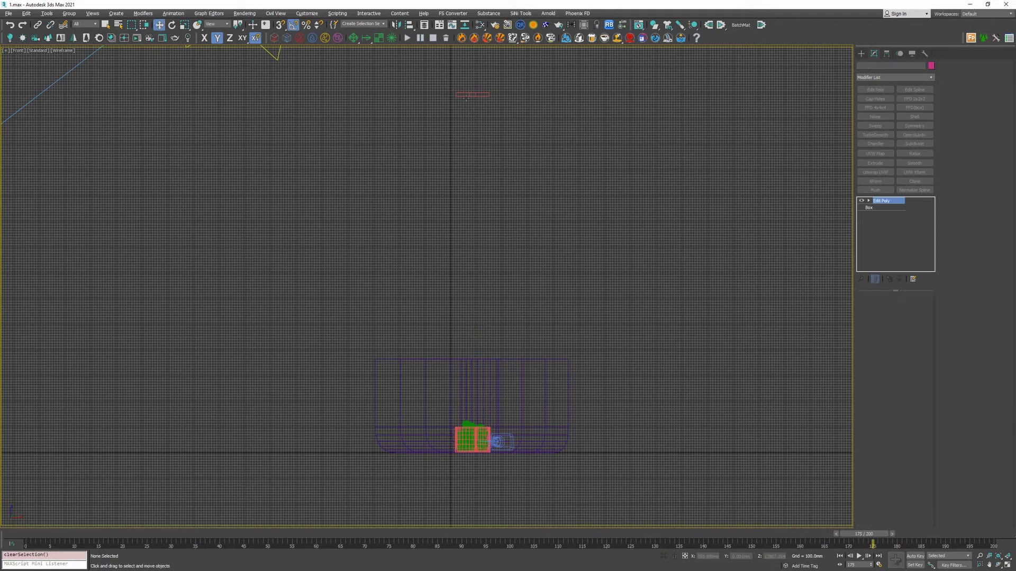
{"action": "mouse_move", "coordinate": [867, 536]}
{"action": "left_mouse_down"}
{"action": "mouse_move", "coordinate": [27, 535]}
{"action": "mouse_move", "coordinate": [868, 523]}
{"action": "left_mouse_up"}
{"action": "left_click", "coordinate": [915, 557]}
{"action": "key", "text": "w"}
{"action": "left_click_drag", "start_coordinate": [471, 67], "coordinate": [483, 392]}
{"action": "scroll", "coordinate": [464, 433], "scroll_direction": "up", "scroll_amount": 2}
{"action": "scroll", "coordinate": [464, 433], "scroll_direction": "up", "scroll_amount": 4}
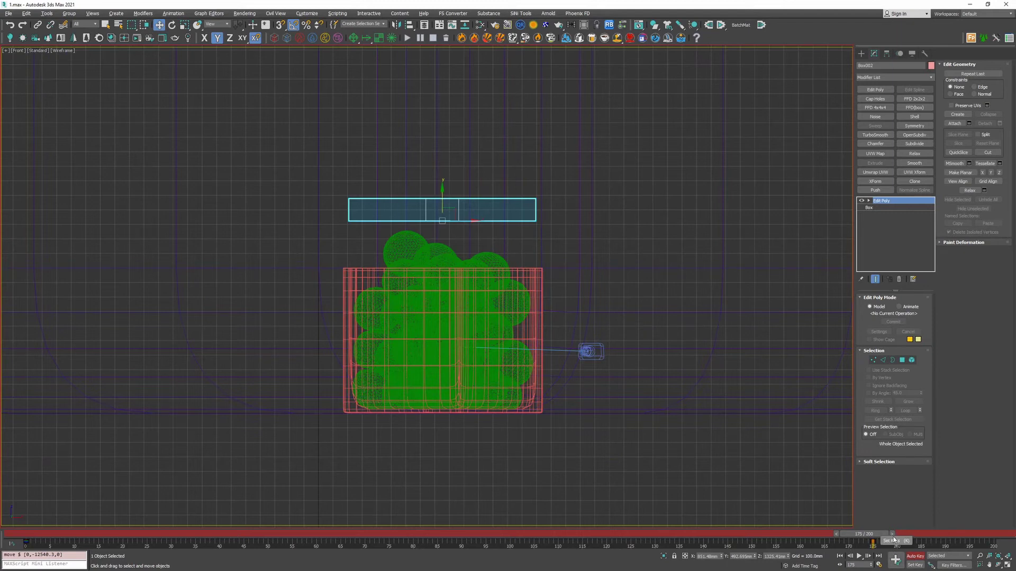
{"action": "left_click", "coordinate": [898, 560]}
At frame 200, keyframe the lid box about 636 mm lower, inside the glass box, and turn off automatic keyframing.
{"action": "left_click_drag", "start_coordinate": [866, 535], "coordinate": [989, 534]}
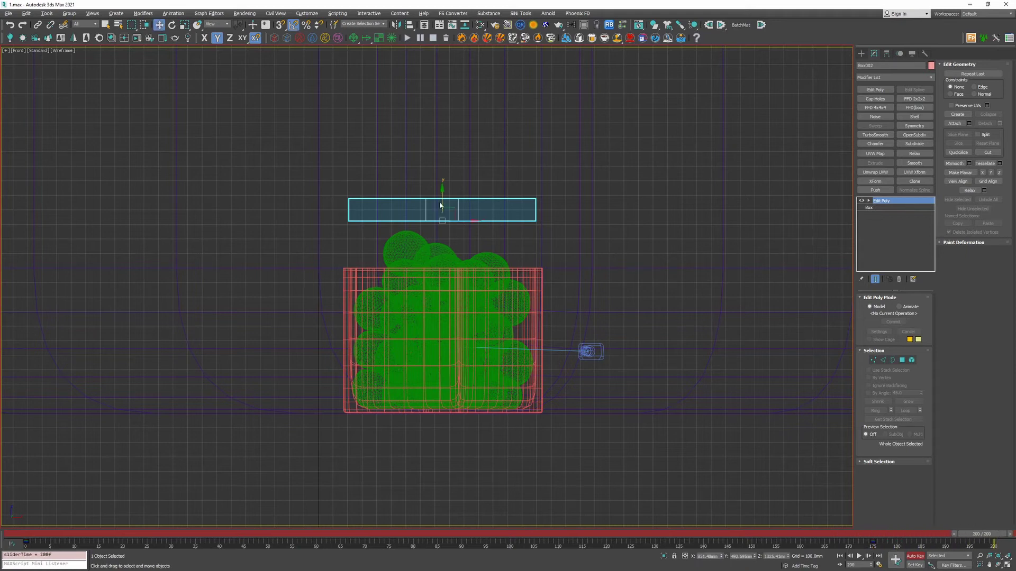
{"action": "left_click_drag", "start_coordinate": [442, 201], "coordinate": [442, 294]}
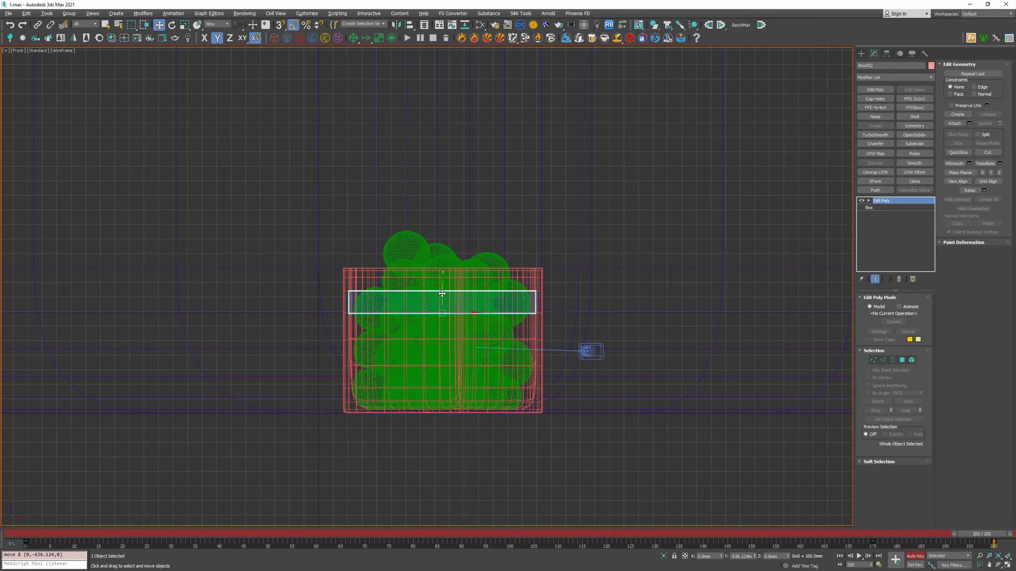
{"action": "left_click", "coordinate": [915, 556]}
Extend the animation length to 400 frames.
{"action": "left_click_drag", "start_coordinate": [984, 533], "coordinate": [1001, 554]}
{"action": "left_click", "coordinate": [879, 566]}
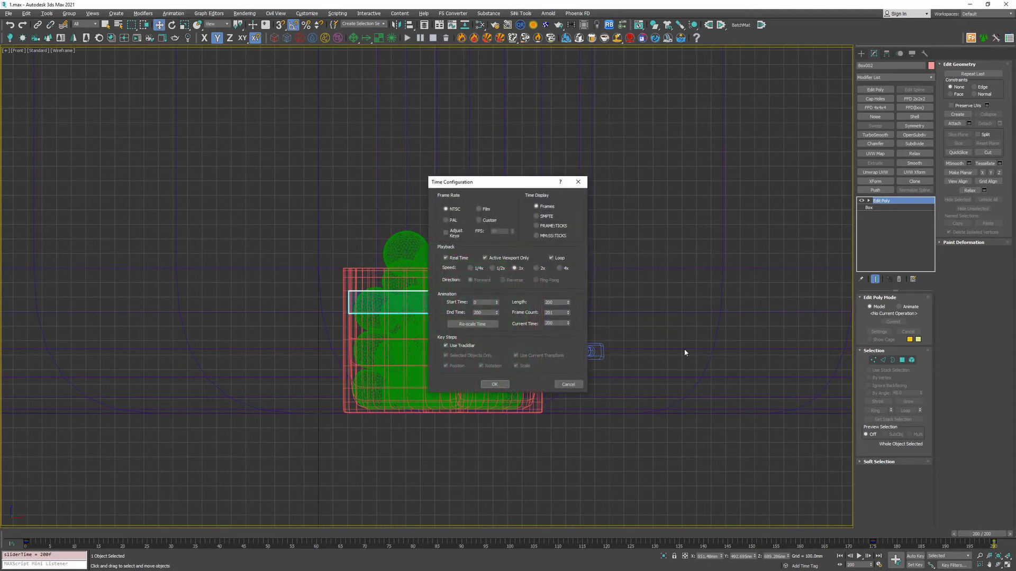
{"action": "type", "text": "400"}
{"action": "key", "text": "Return"}
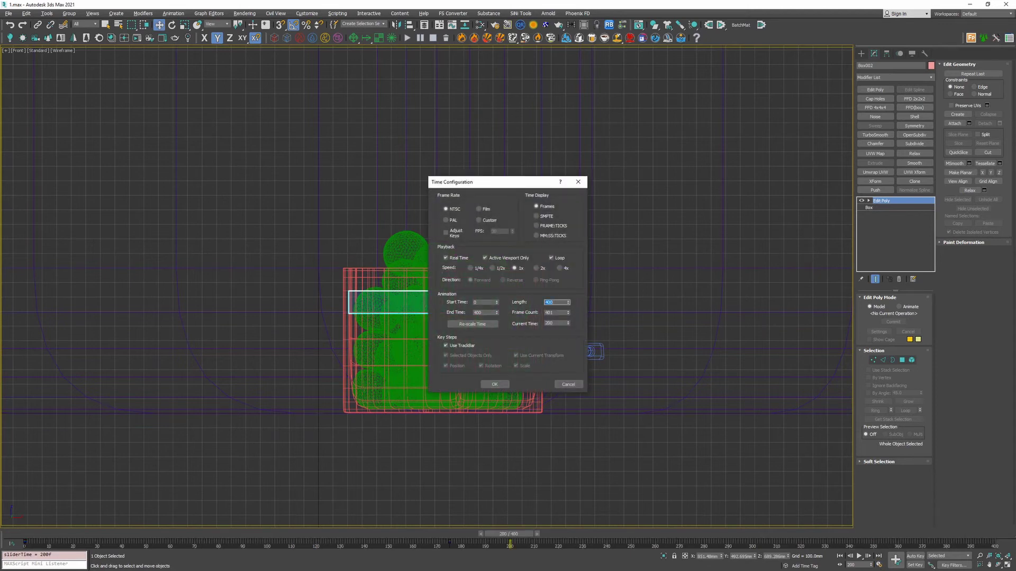
{"action": "left_click", "coordinate": [493, 385]}
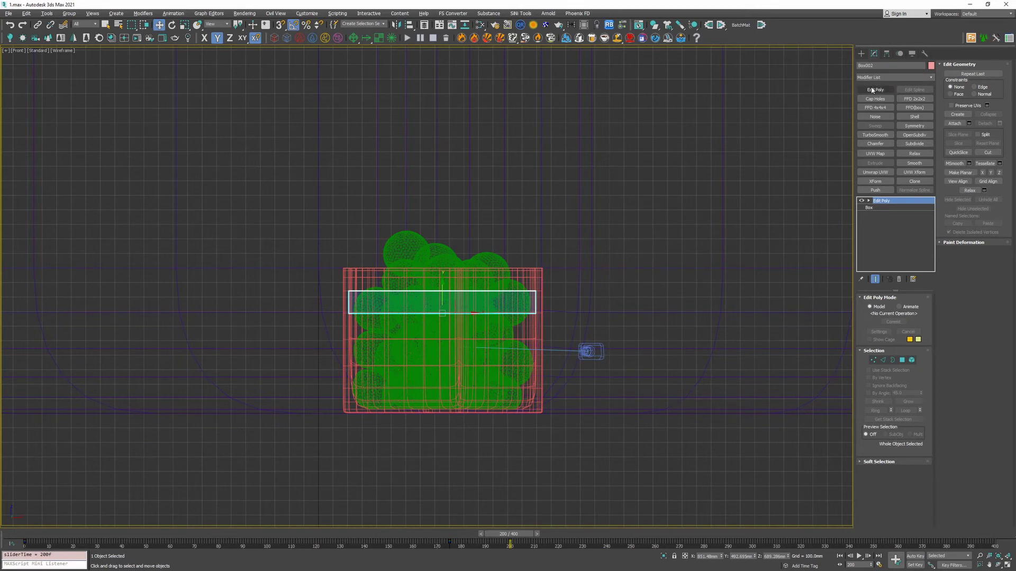
{"action": "left_click", "coordinate": [875, 144]}
{"action": "middle_click_drag", "start_coordinate": [493, 323], "coordinate": [511, 317]}
{"action": "scroll", "coordinate": [511, 317], "scroll_direction": "up", "scroll_amount": 12}
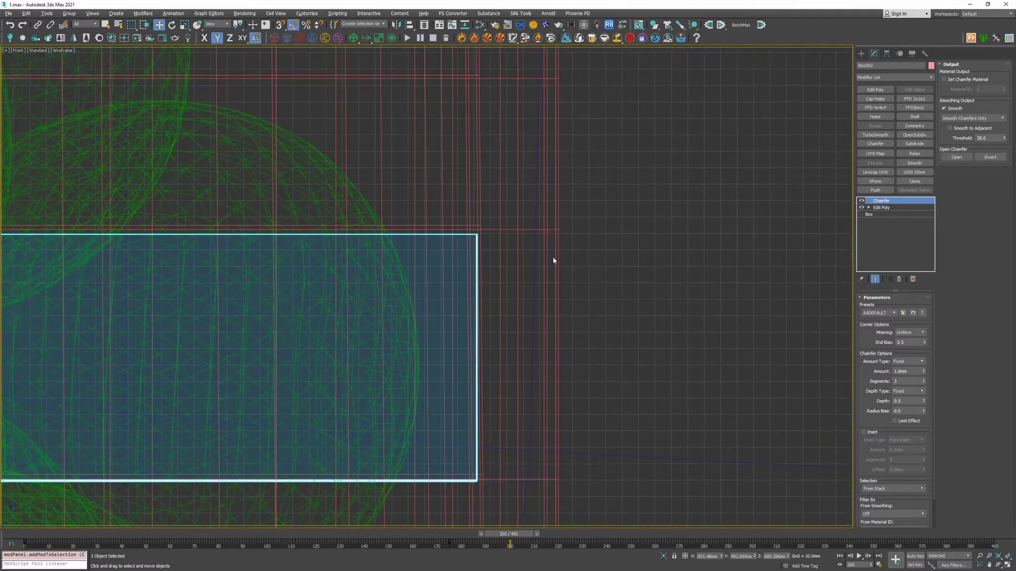
{"action": "scroll", "coordinate": [629, 207], "scroll_direction": "down", "scroll_amount": 3}
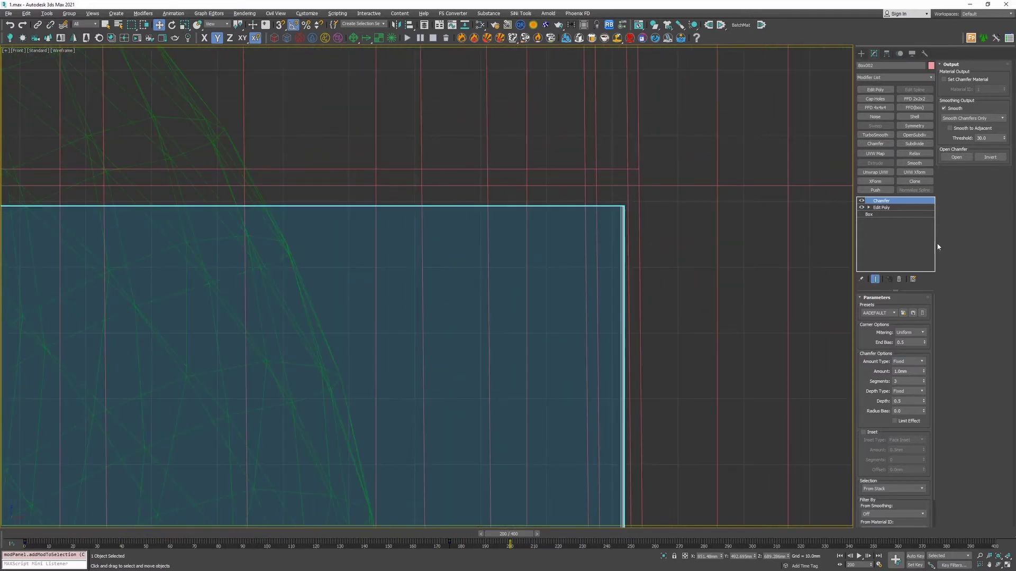
{"action": "left_click", "coordinate": [899, 280]}
Isolate the lid box and frame it from above in a maximised perspective view.
{"action": "key", "text": "p"}
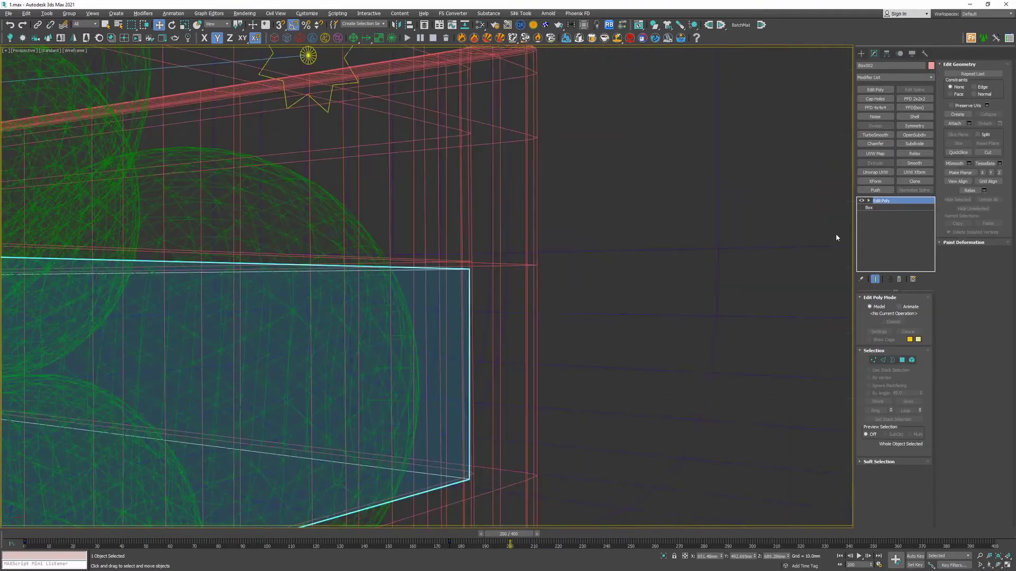
{"action": "key", "text": "alt+q"}
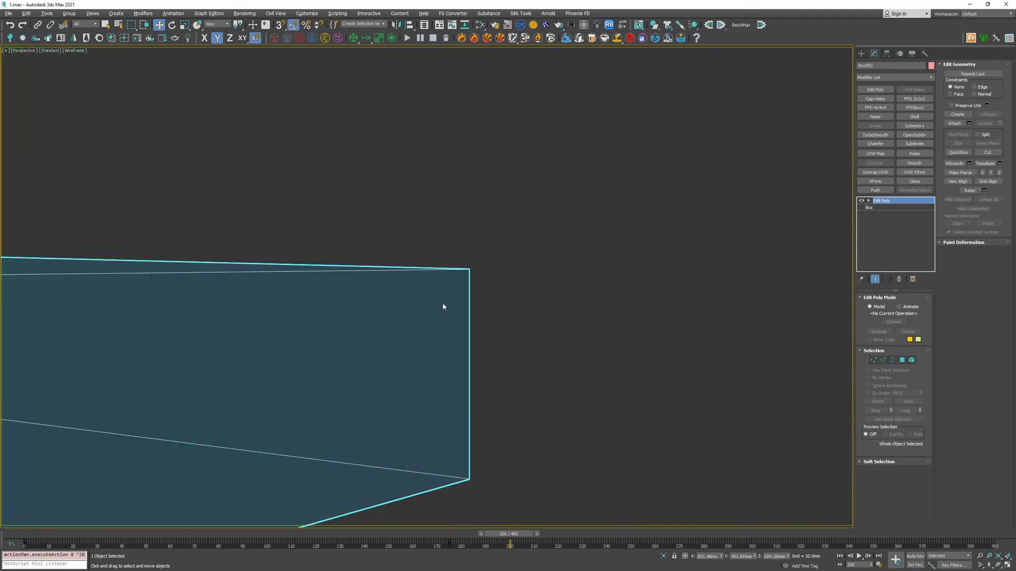
{"action": "key", "text": "alt+w"}
{"action": "key", "text": "p"}
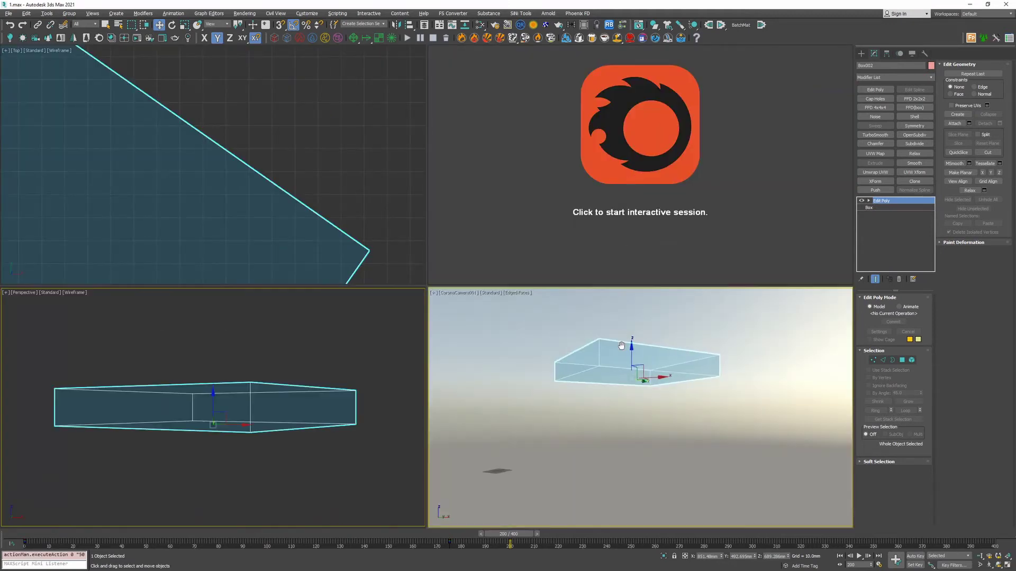
{"action": "key", "text": "alt+w"}
{"action": "key", "text": "z"}
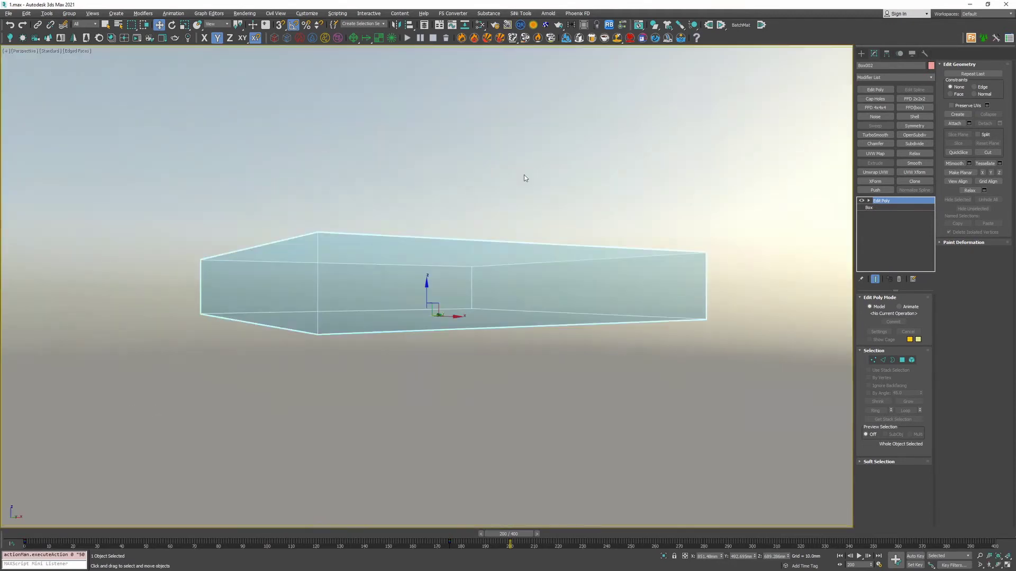
{"action": "middle_click_drag", "start_coordinate": [523, 176], "coordinate": [749, 316], "text": "alt"}
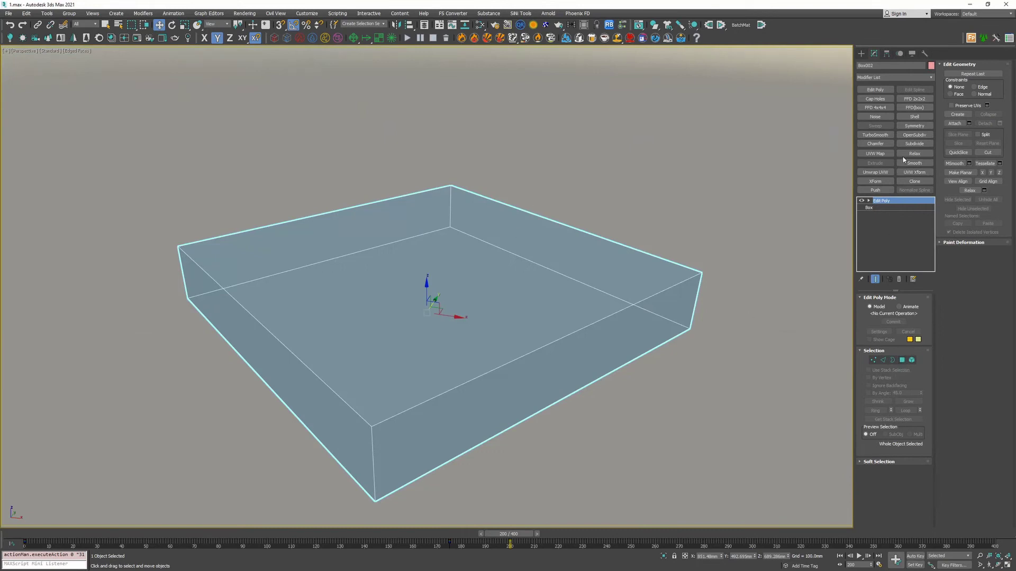
Add Cap Holes and Chamfer modifiers to the lid box, with a chamfer amount of 10 mm.
{"action": "left_click", "coordinate": [875, 99]}
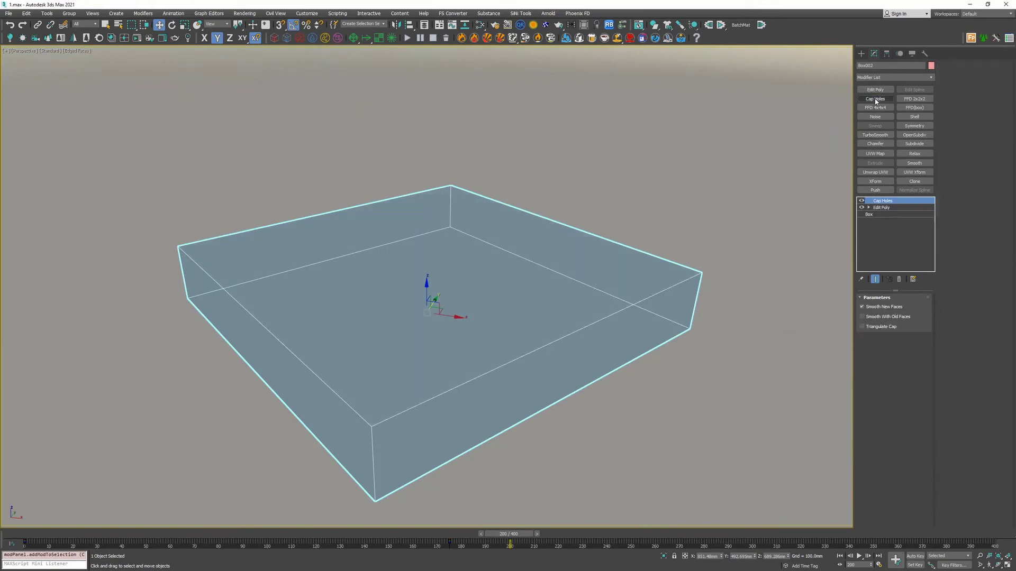
{"action": "left_click", "coordinate": [874, 144]}
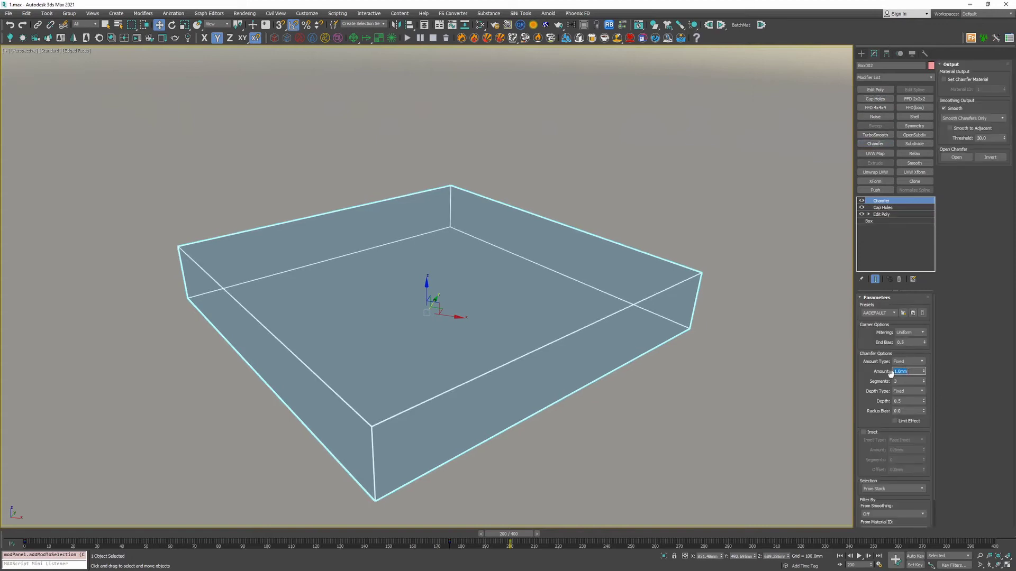
{"action": "left_click", "coordinate": [891, 374]}
{"action": "type", "text": "10"}
{"action": "key", "text": "Return"}
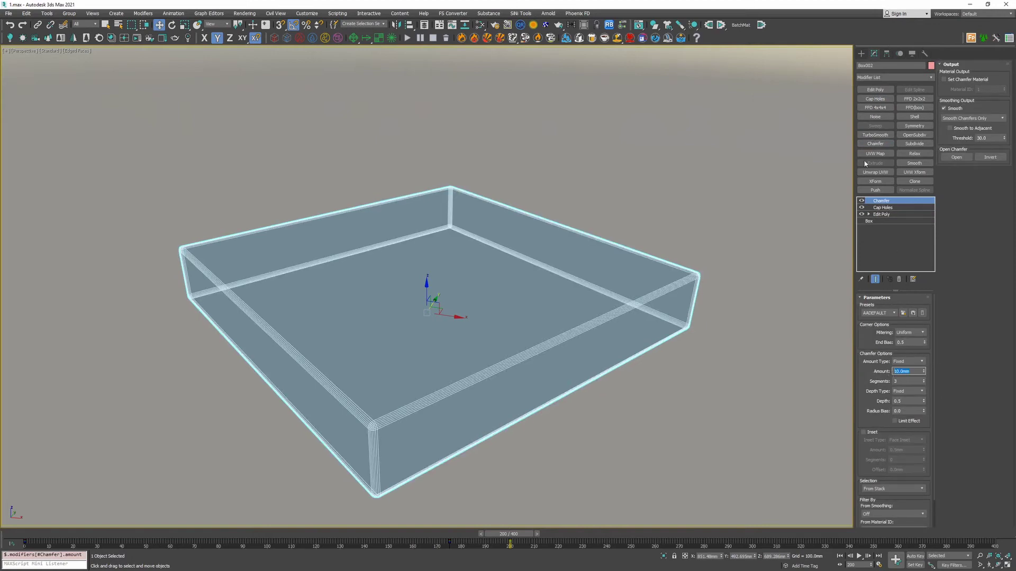
Add a TurboSmooth modifier to the lid box and exit isolation to show the whole scene.
{"action": "left_click", "coordinate": [875, 134]}
{"action": "left_click", "coordinate": [784, 229]}
{"action": "left_click", "coordinate": [676, 290]}
{"action": "key", "text": "alt+q"}
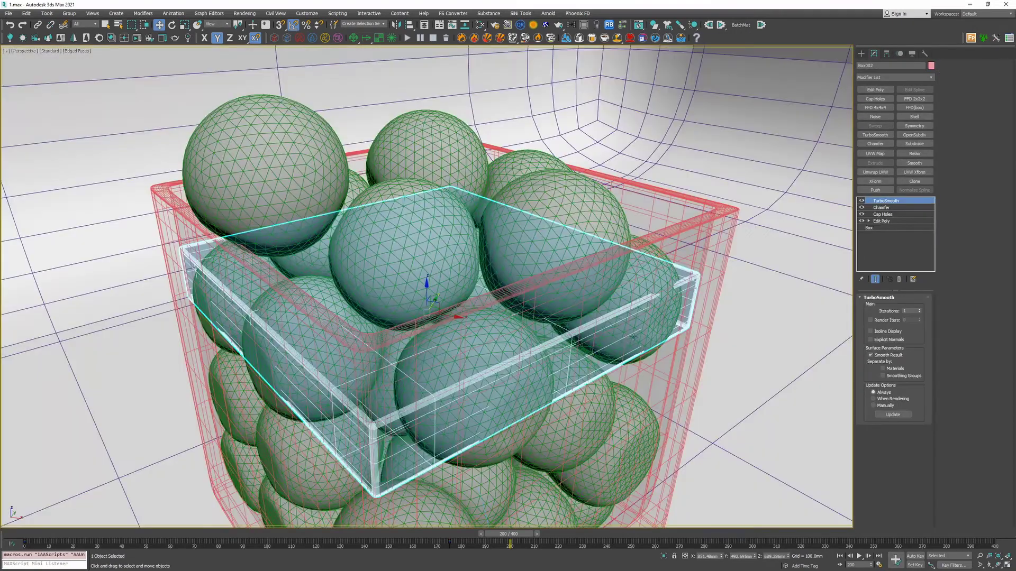
{"action": "scroll", "coordinate": [608, 336], "scroll_direction": "down", "scroll_amount": 4}
{"action": "middle_click_drag", "start_coordinate": [609, 336], "coordinate": [630, 373], "text": "alt"}
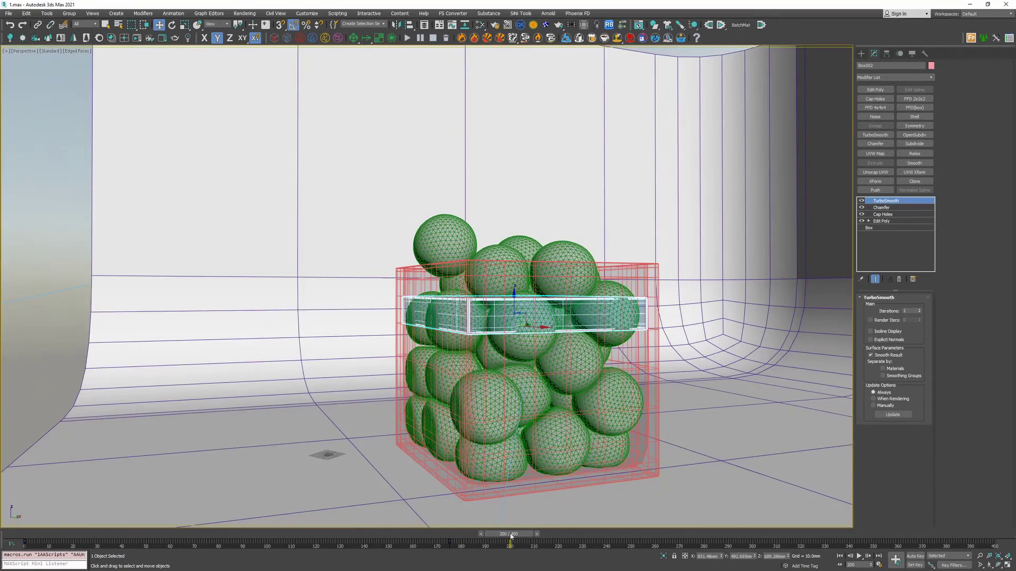
Rewind the animation to frame 0 and add a key for the lid box at about frame 54.
{"action": "left_click_drag", "start_coordinate": [511, 536], "coordinate": [21, 535]}
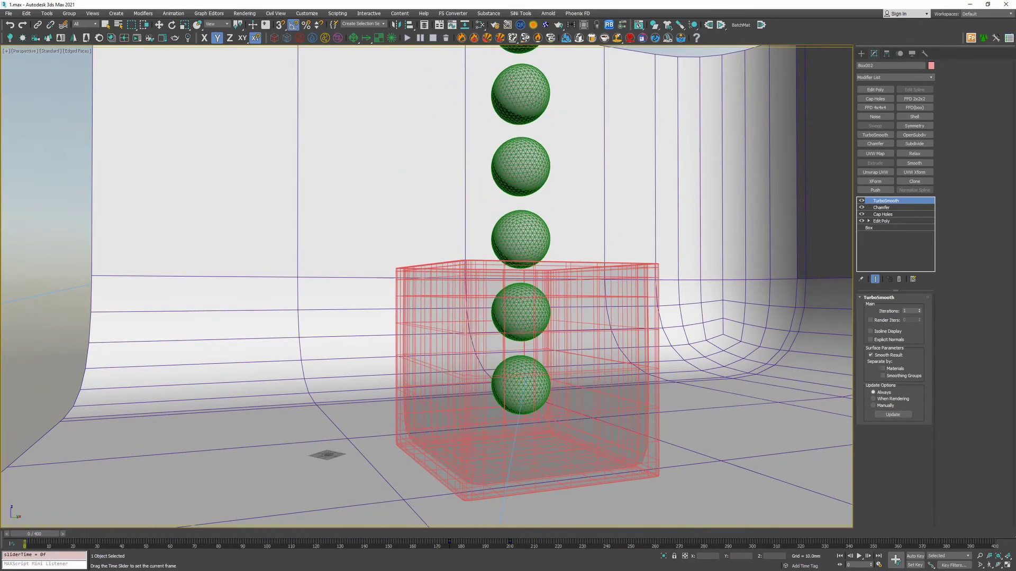
{"action": "key", "text": "w"}
{"action": "scroll", "coordinate": [404, 360], "scroll_direction": "down", "scroll_amount": 15}
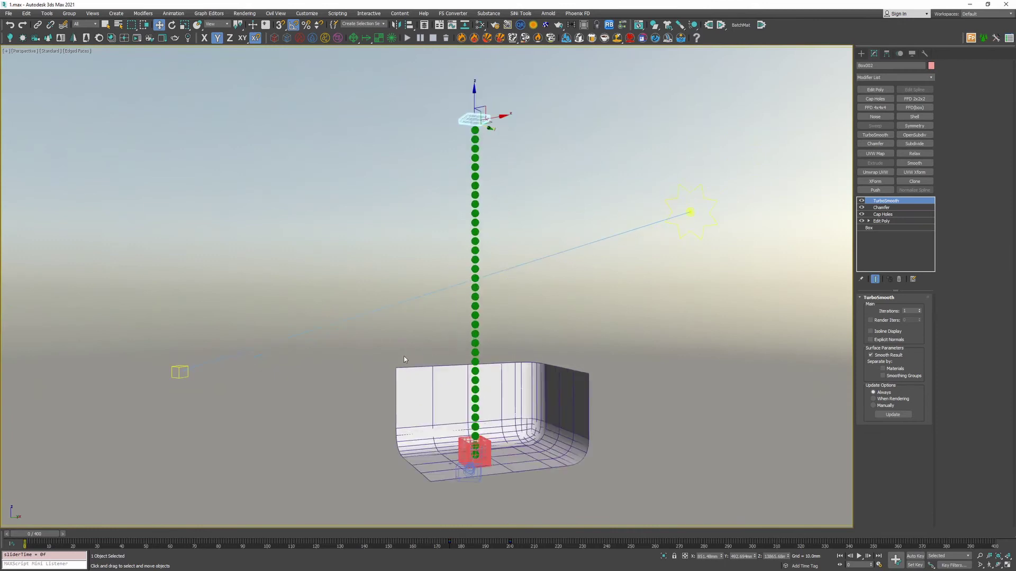
{"action": "middle_click_drag", "start_coordinate": [404, 359], "coordinate": [300, 445]}
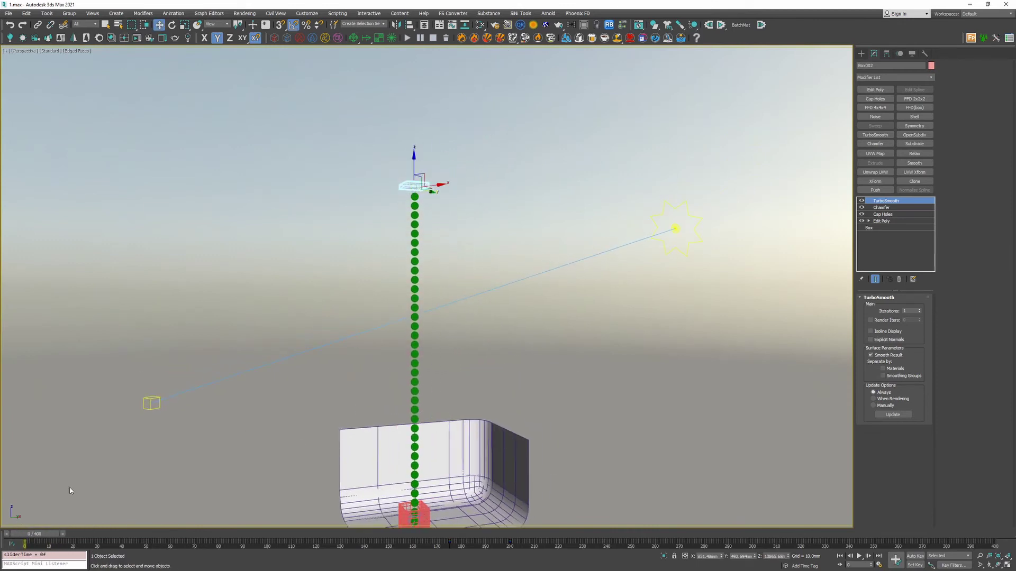
{"action": "left_click_drag", "start_coordinate": [41, 535], "coordinate": [159, 534]}
{"action": "mouse_move", "coordinate": [24, 540]}
{"action": "left_mouse_down"}
{"action": "mouse_move", "coordinate": [545, 535]}
{"action": "mouse_move", "coordinate": [16, 536]}
{"action": "left_mouse_up"}
{"action": "middle_click_drag", "start_coordinate": [450, 415], "coordinate": [472, 347]}
Select the column of spheres and bake its Dynamo simulation, with the solver's collider objects set to Automatic.
{"action": "left_click", "coordinate": [18, 535]}
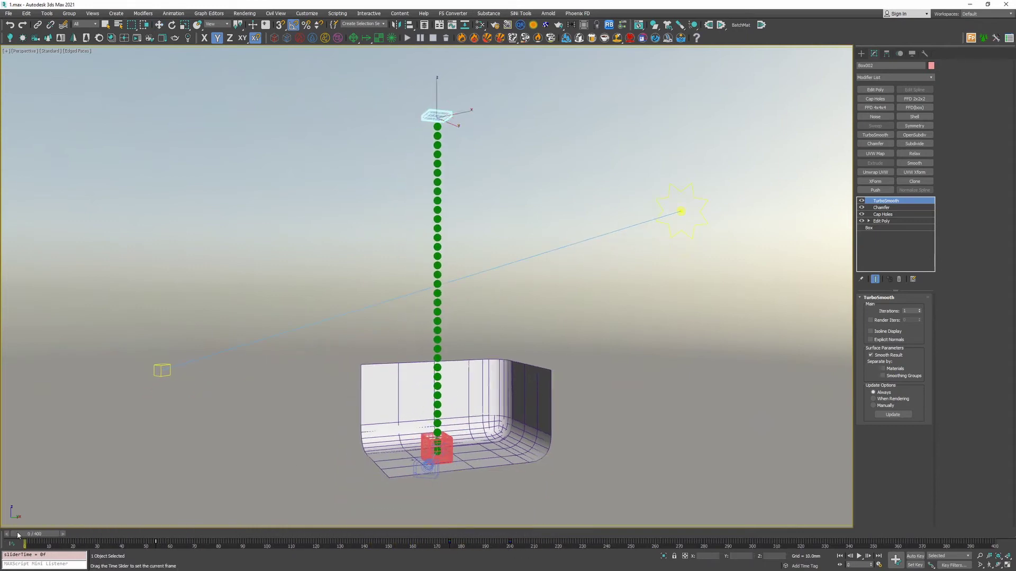
{"action": "left_click", "coordinate": [437, 247]}
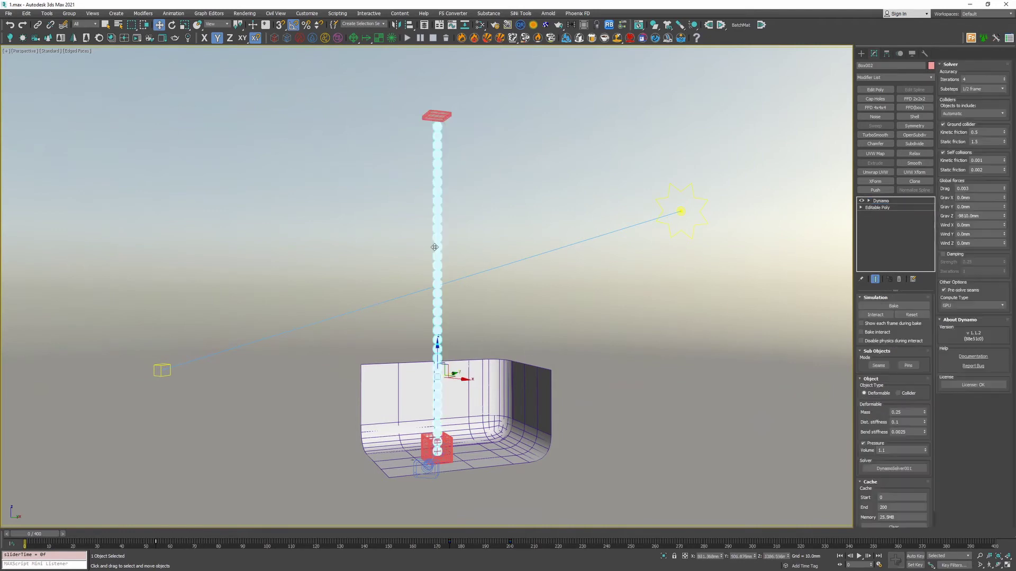
{"action": "left_click", "coordinate": [887, 306]}
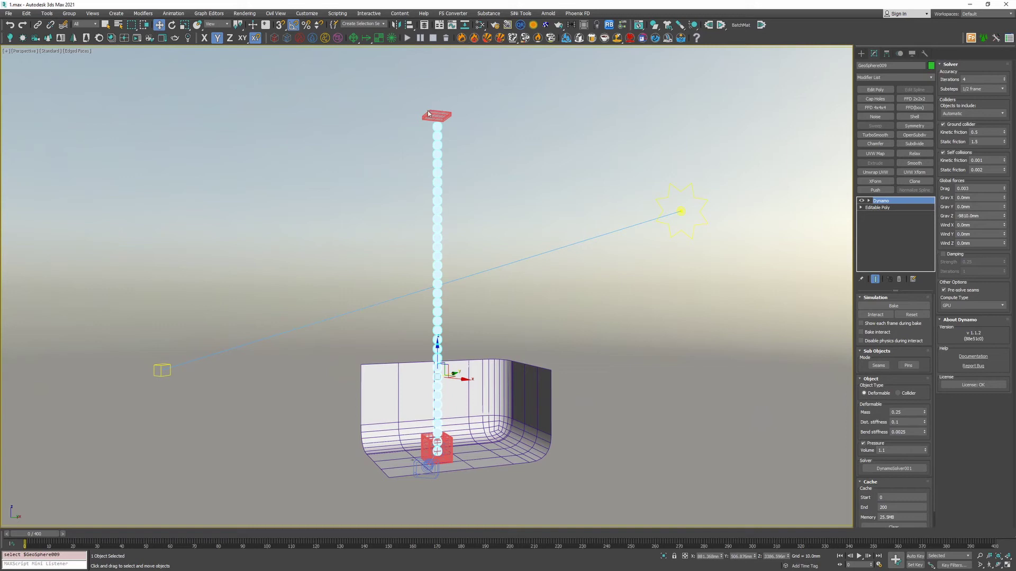
{"action": "left_click", "coordinate": [961, 114]}
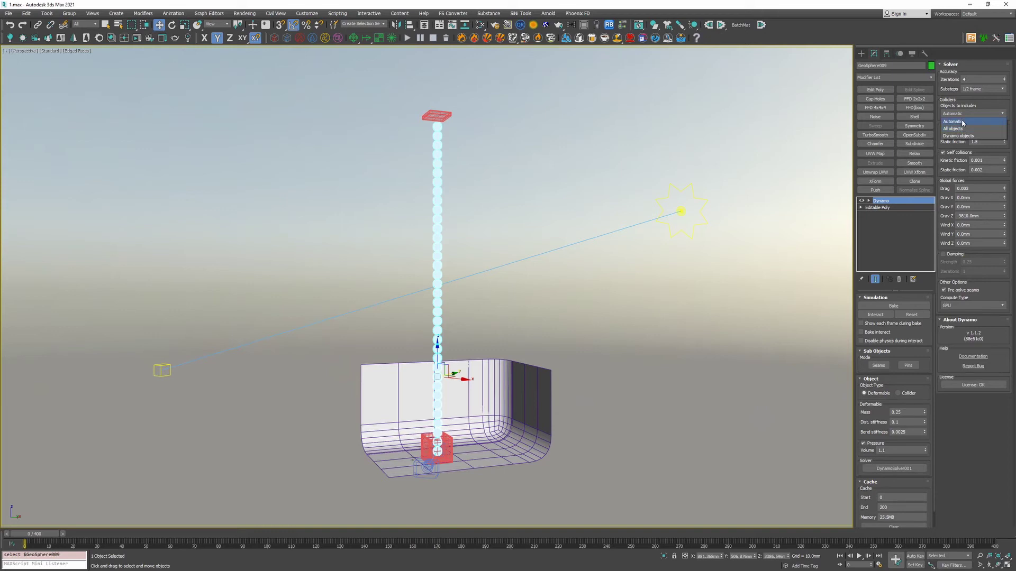
{"action": "left_click", "coordinate": [962, 122]}
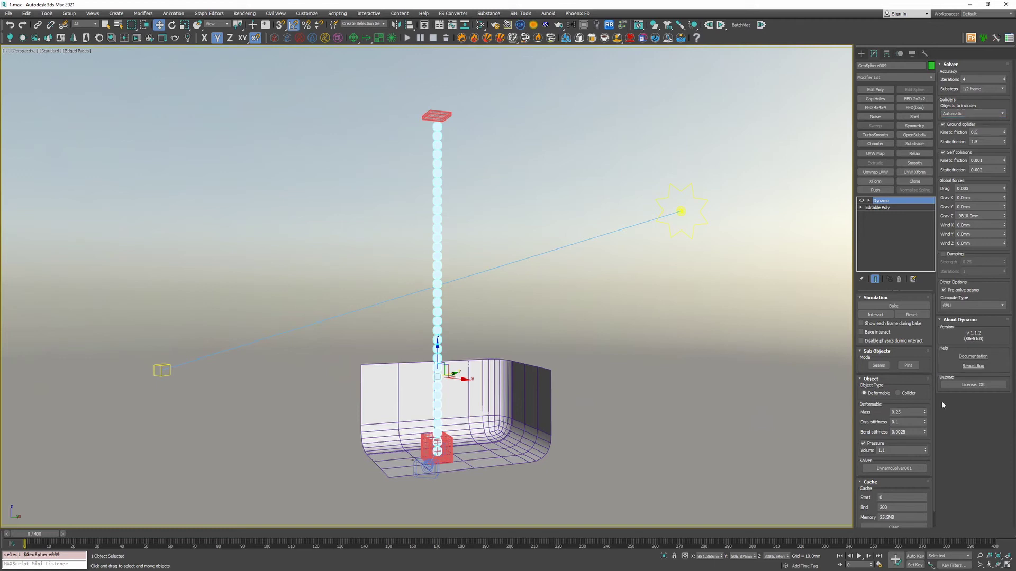
{"action": "left_click", "coordinate": [874, 306]}
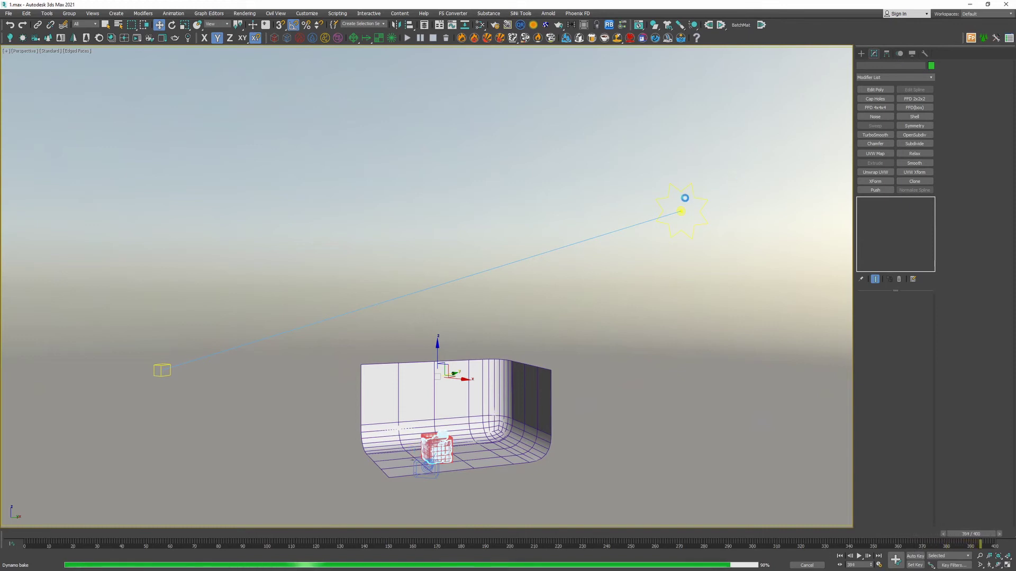
Frame the glass box up close and play back the start of the baked sphere simulation.
{"action": "middle_click_drag", "start_coordinate": [447, 467], "coordinate": [469, 359]}
{"action": "left_click", "coordinate": [457, 417]}
{"action": "key", "text": "z"}
{"action": "scroll", "coordinate": [465, 367], "scroll_direction": "down", "scroll_amount": 3}
{"action": "left_click", "coordinate": [859, 557]}
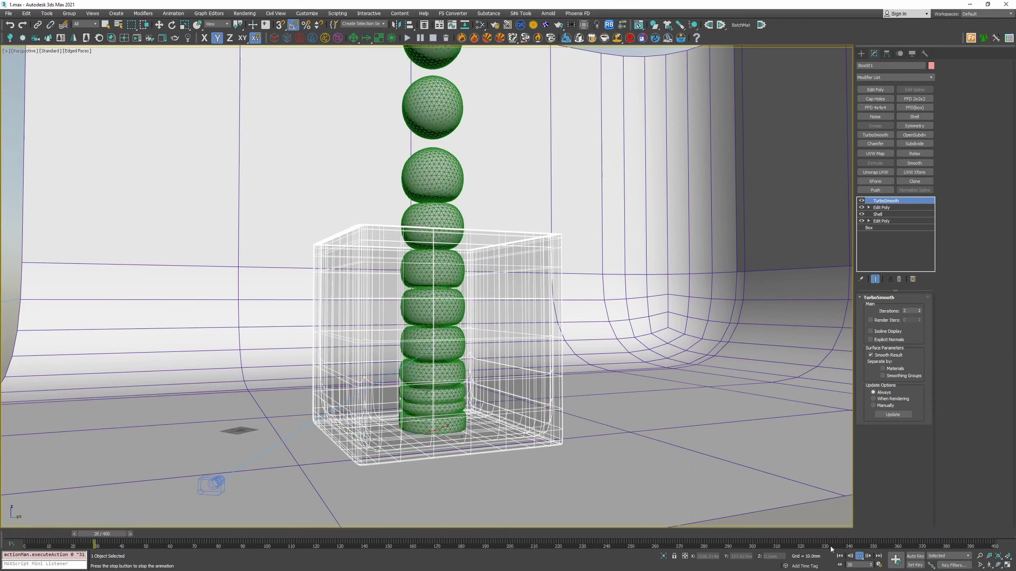
{"action": "left_click", "coordinate": [858, 556]}
Advance the animation to frame 161 and show it through the Corona camera in the four-viewport layout.
{"action": "left_click_drag", "start_coordinate": [136, 534], "coordinate": [415, 534]}
{"action": "key", "text": "alt+w"}
{"action": "left_click", "coordinate": [640, 188]}
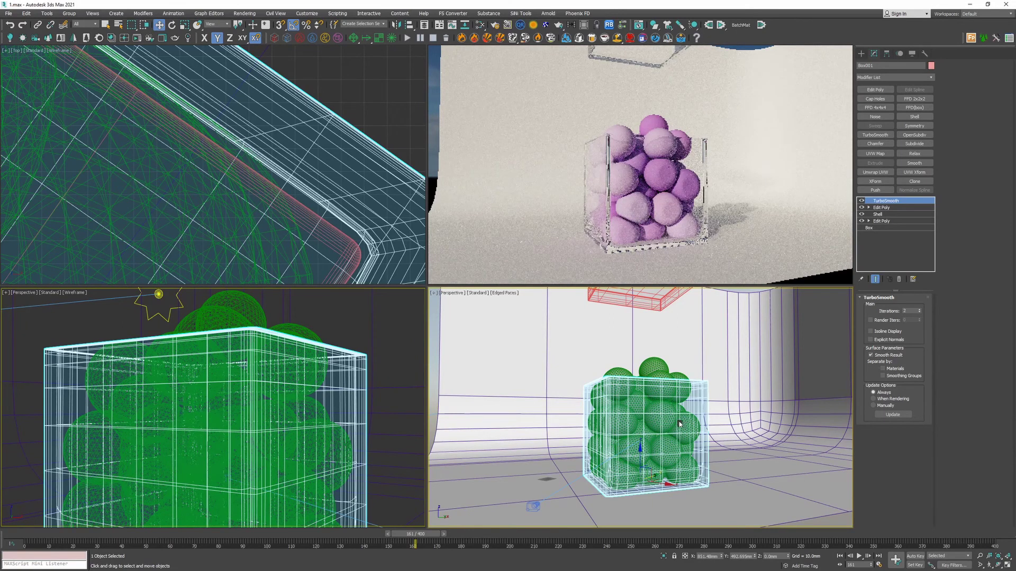
{"action": "key", "text": "c"}
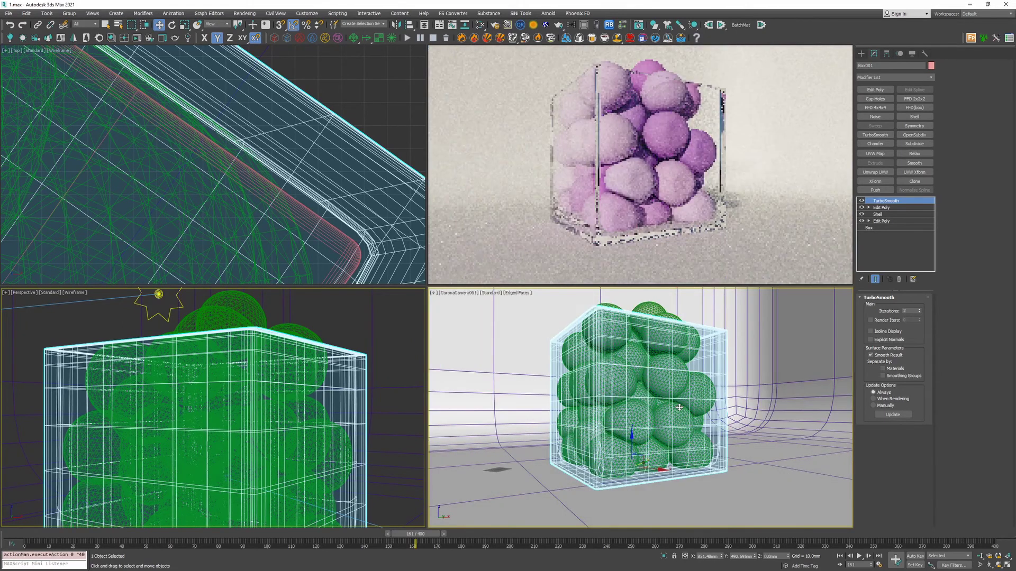
{"action": "left_click", "coordinate": [649, 535]}
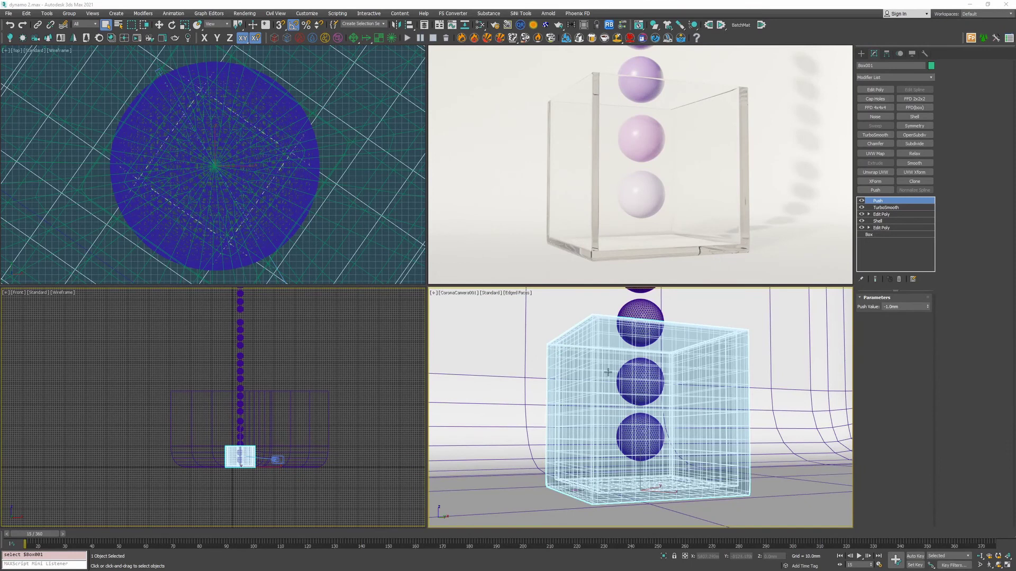
Examine the spheres' Dynamo settings and the glass box's Edit Poly, TurboSmooth and Push modifiers in the prepared scene.
{"action": "left_click", "coordinate": [629, 341]}
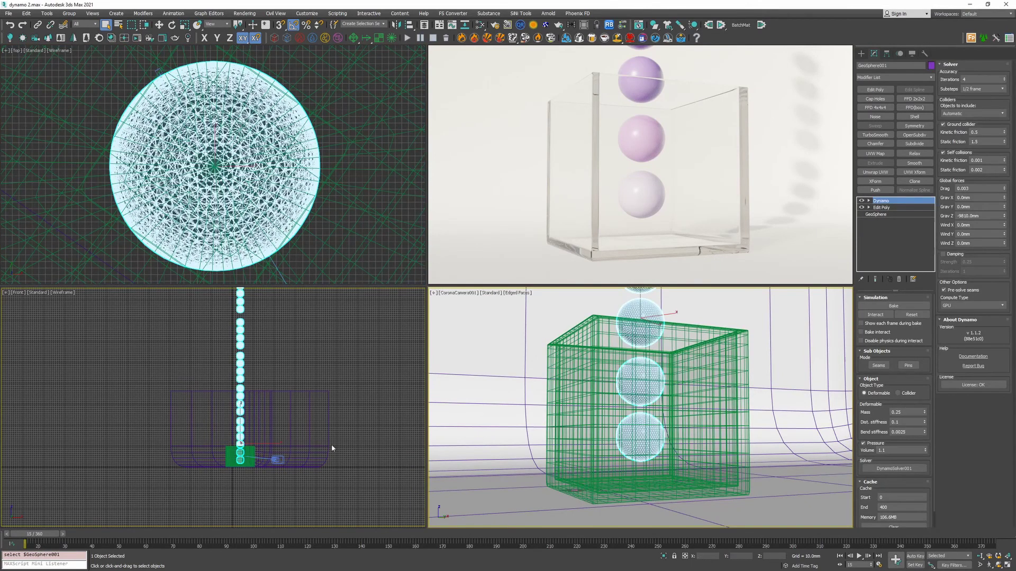
{"action": "left_click", "coordinate": [708, 341]}
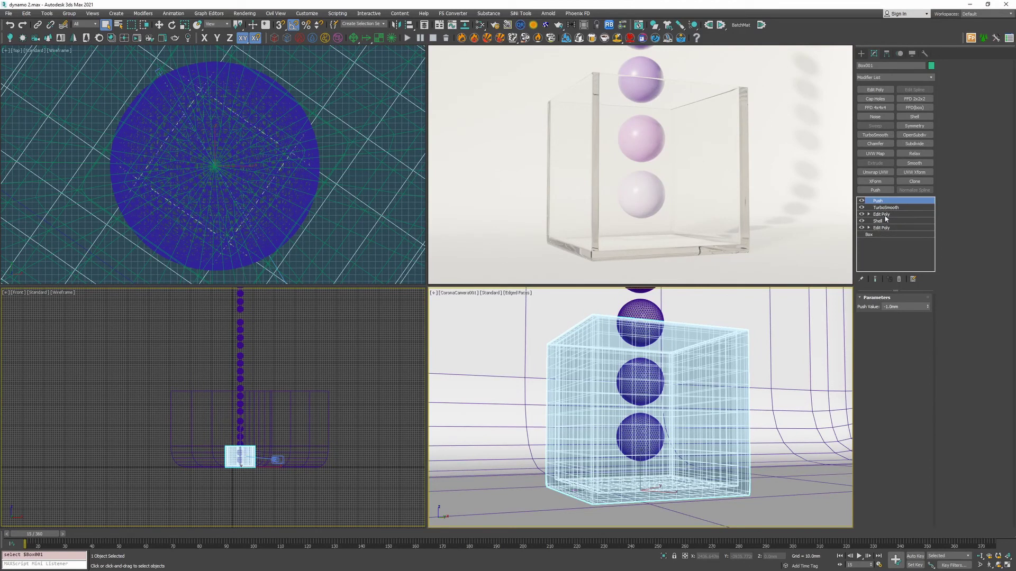
{"action": "left_click", "coordinate": [882, 215]}
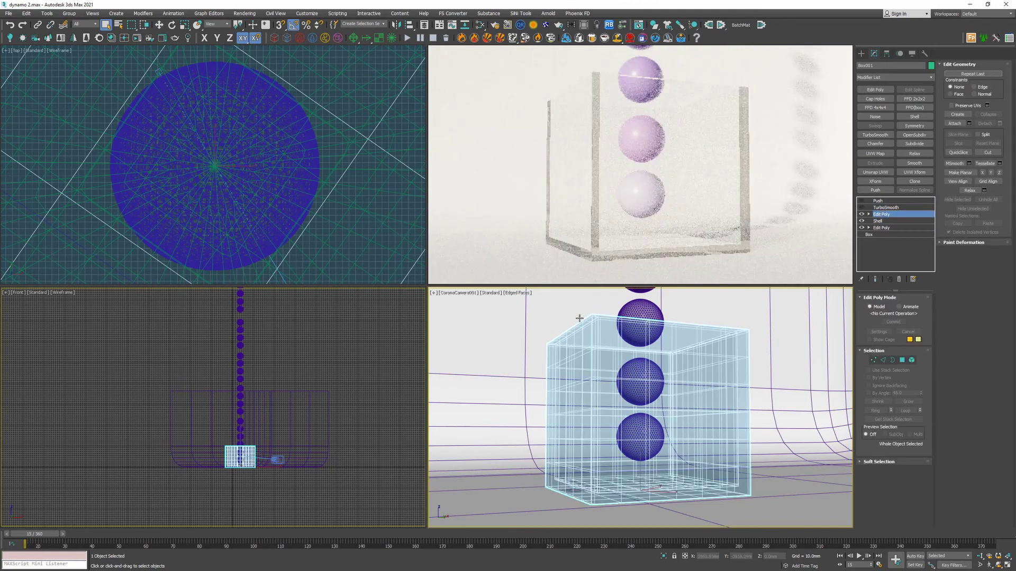
{"action": "left_click", "coordinate": [861, 201]}
{"action": "left_click", "coordinate": [888, 208]}
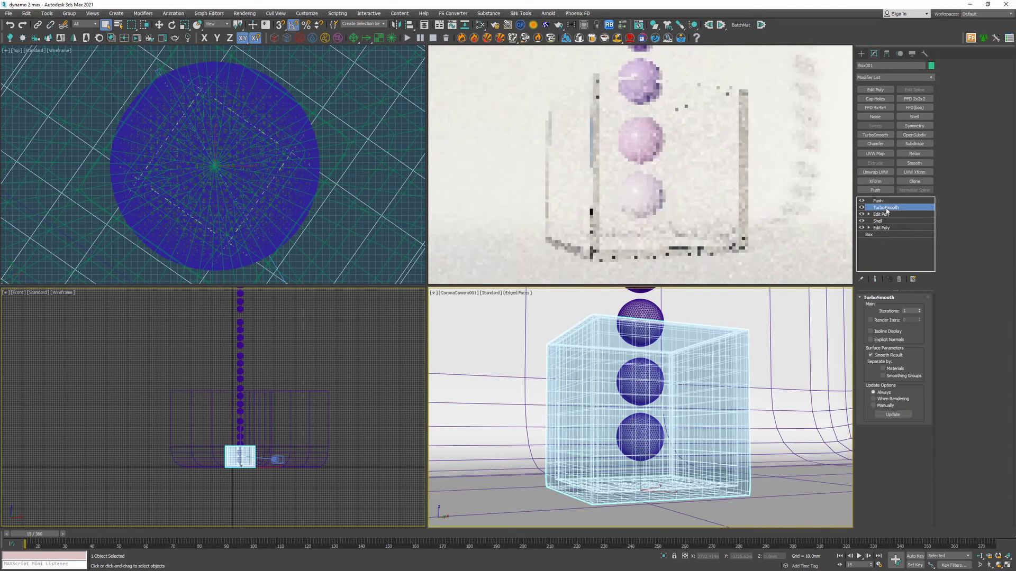
{"action": "left_click", "coordinate": [879, 202]}
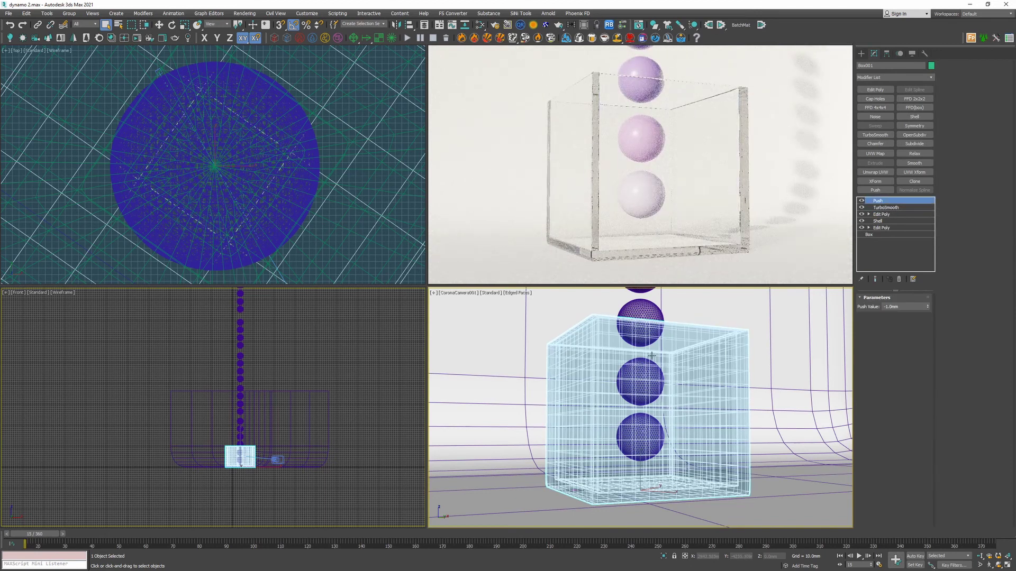
Go to frame 162 and examine up close how the packed spheres deform against each other and the glass.
{"action": "left_click", "coordinate": [415, 545]}
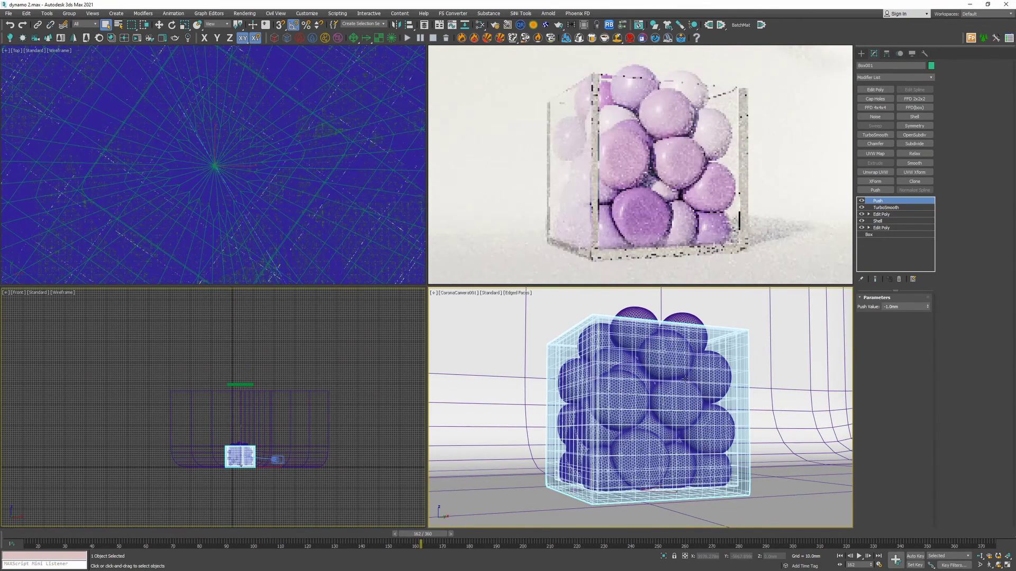
{"action": "scroll", "coordinate": [622, 419], "scroll_direction": "up", "scroll_amount": 10}
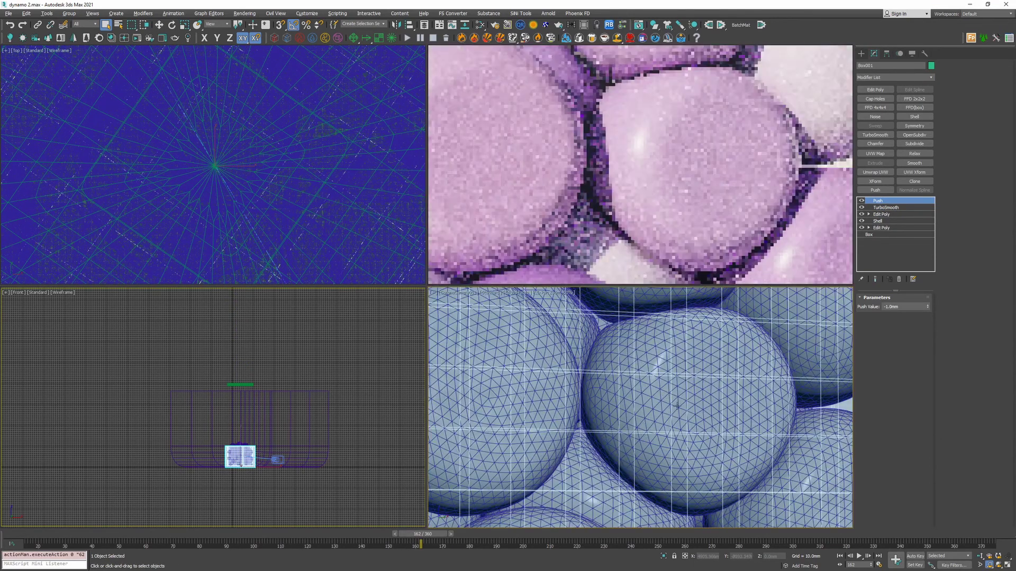
{"action": "scroll", "coordinate": [752, 390], "scroll_direction": "down", "scroll_amount": 3}
{"action": "middle_click_drag", "start_coordinate": [622, 419], "coordinate": [675, 405]}
{"action": "scroll", "coordinate": [688, 369], "scroll_direction": "up", "scroll_amount": 4}
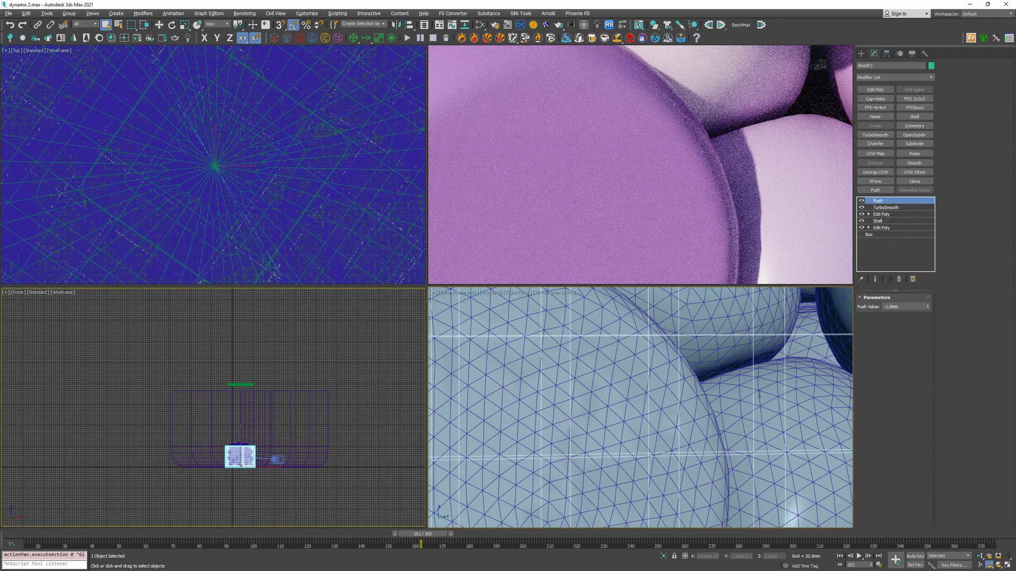
{"action": "scroll", "coordinate": [597, 470], "scroll_direction": "down", "scroll_amount": 6}
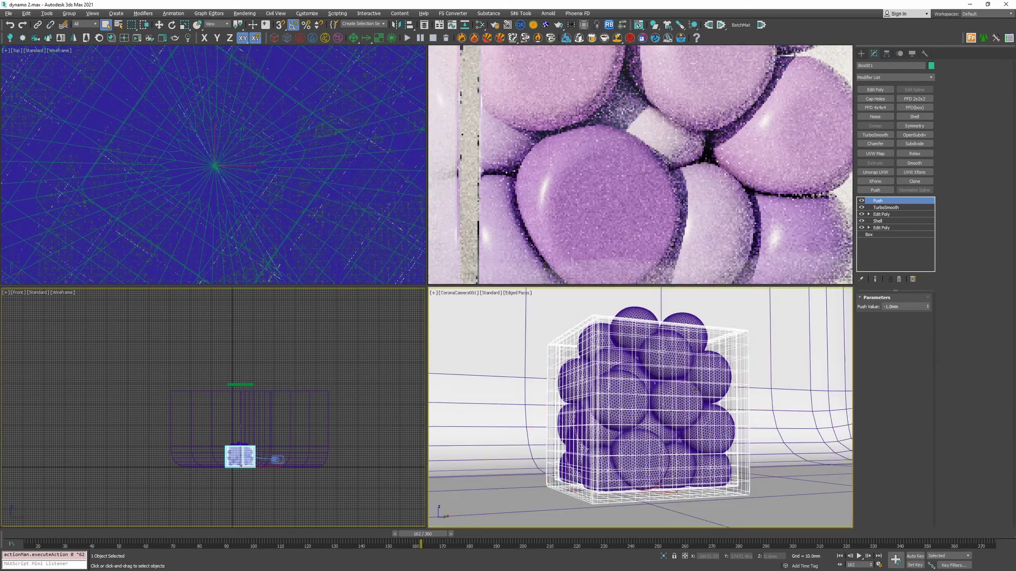
Step through the rest of the animation to about frame 366, examining how the lid presses the spheres down.
{"action": "left_click", "coordinate": [547, 534]}
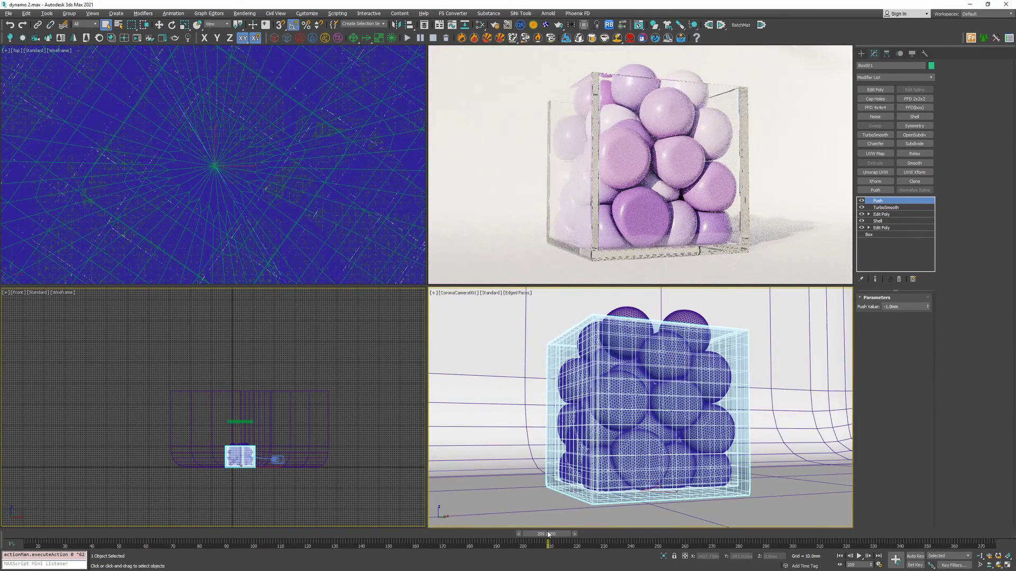
{"action": "left_click", "coordinate": [611, 537]}
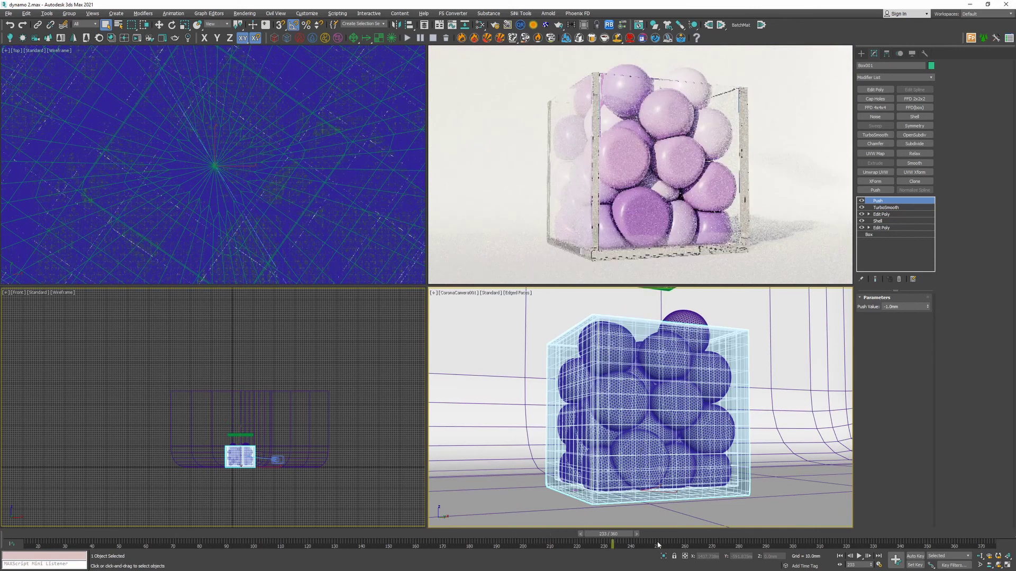
{"action": "left_click", "coordinate": [687, 544]}
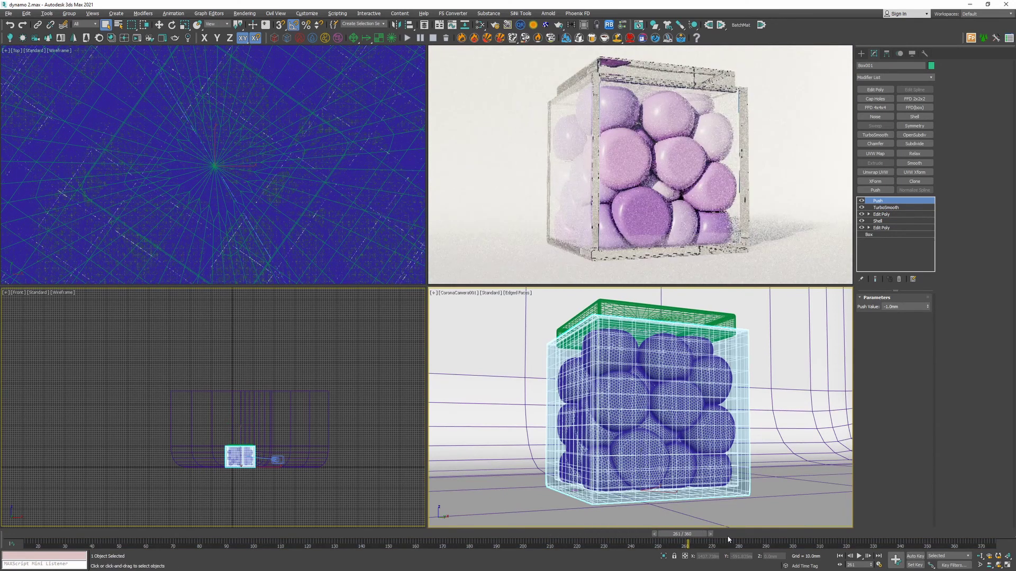
{"action": "left_click", "coordinate": [746, 539]}
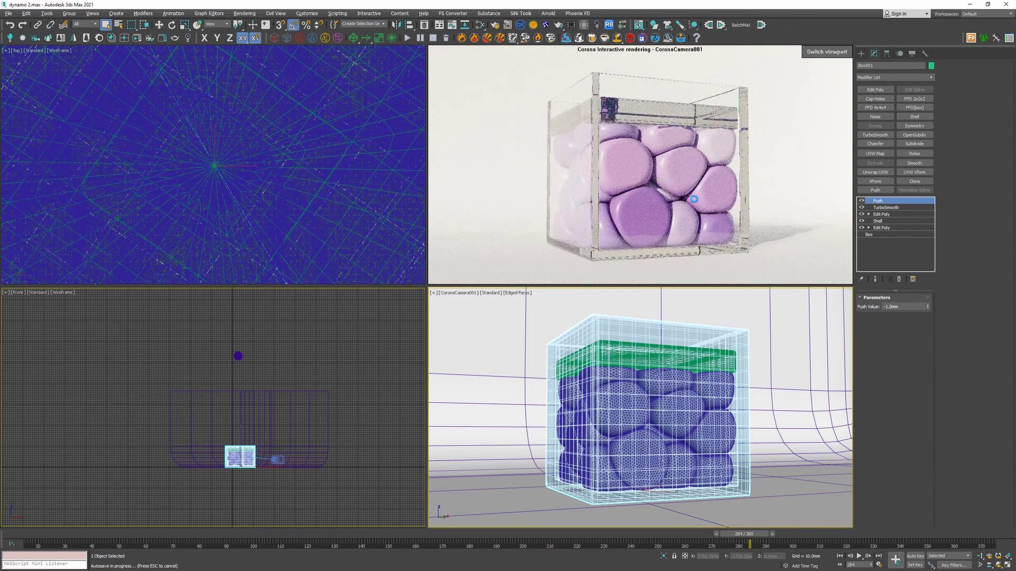
{"action": "left_click_drag", "start_coordinate": [823, 532], "coordinate": [972, 538]}
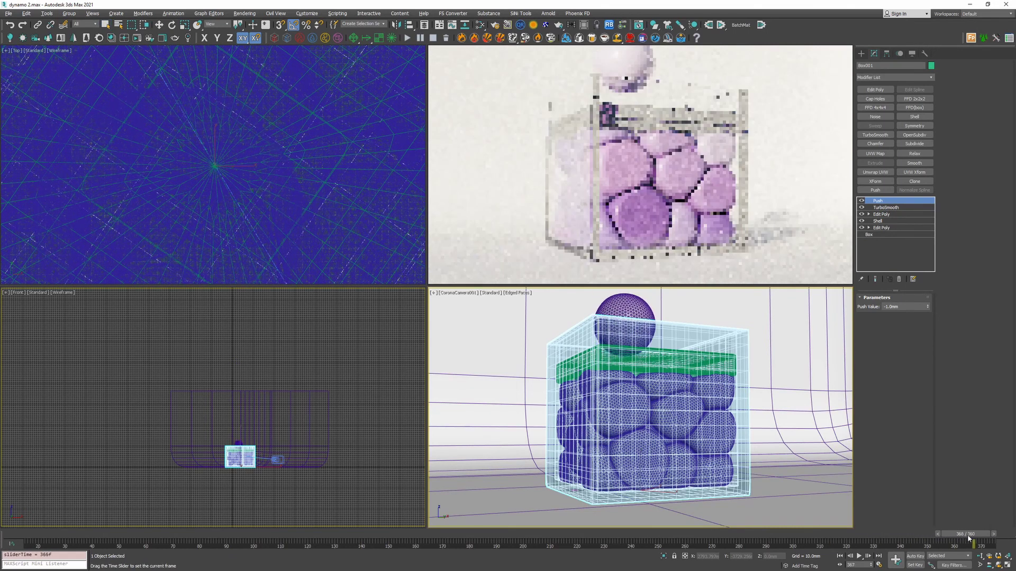